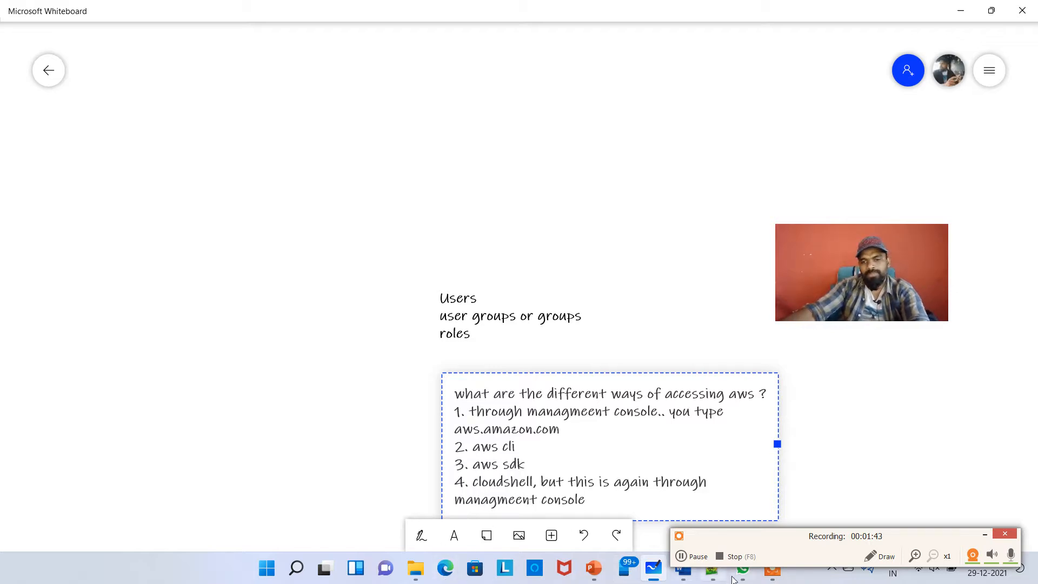
# Launch Google Chrome from the Start search
pyautogui.press('super')
pyautogui.write('chromej')
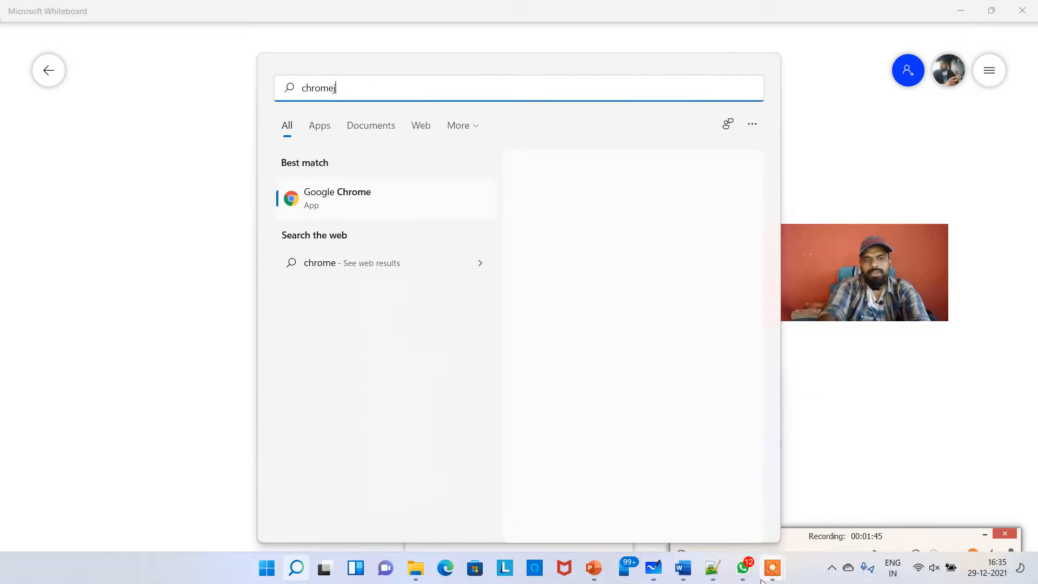
pyautogui.press('Return')
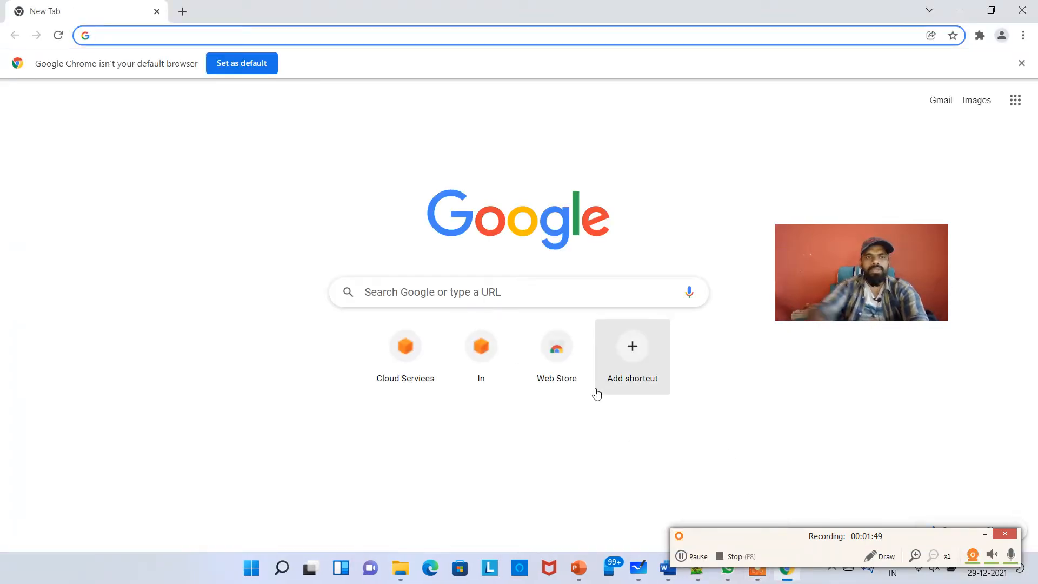
# Go to aws.amazon.com in the browser
pyautogui.write('www')
pyautogui.press('BackSpace')
pyautogui.press('BackSpace')
pyautogui.press('BackSpace')
pyautogui.press('BackSpace')
pyautogui.write('da')
pyautogui.press('BackSpace')
pyautogui.write('aws')
pyautogui.press('Return')
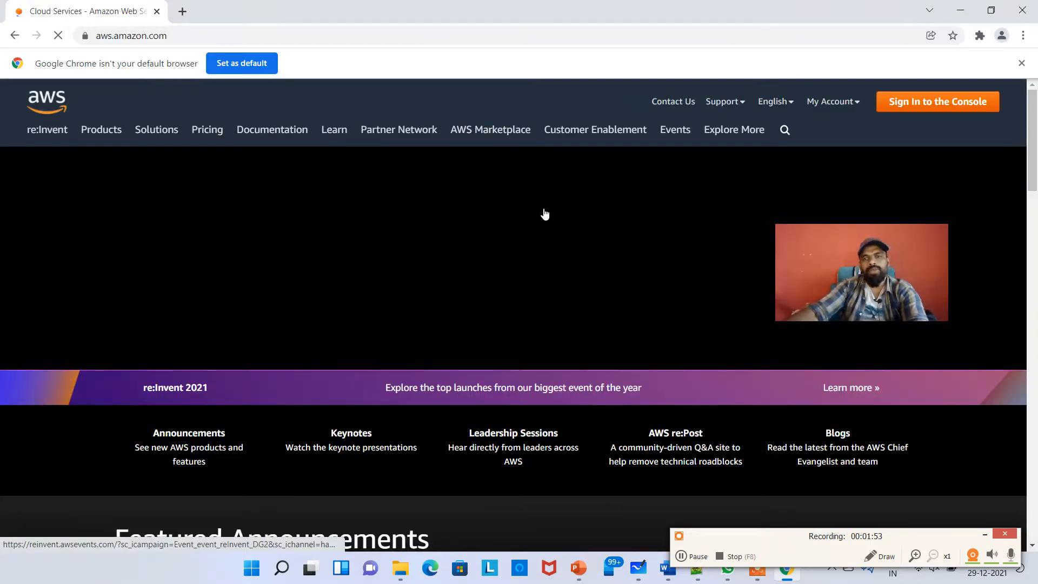
# Open a new browser tab and clear the pasted link from its address bar
pyautogui.click(182, 11)
pyautogui.write('https://youtu.be/eGctNSybPaM')
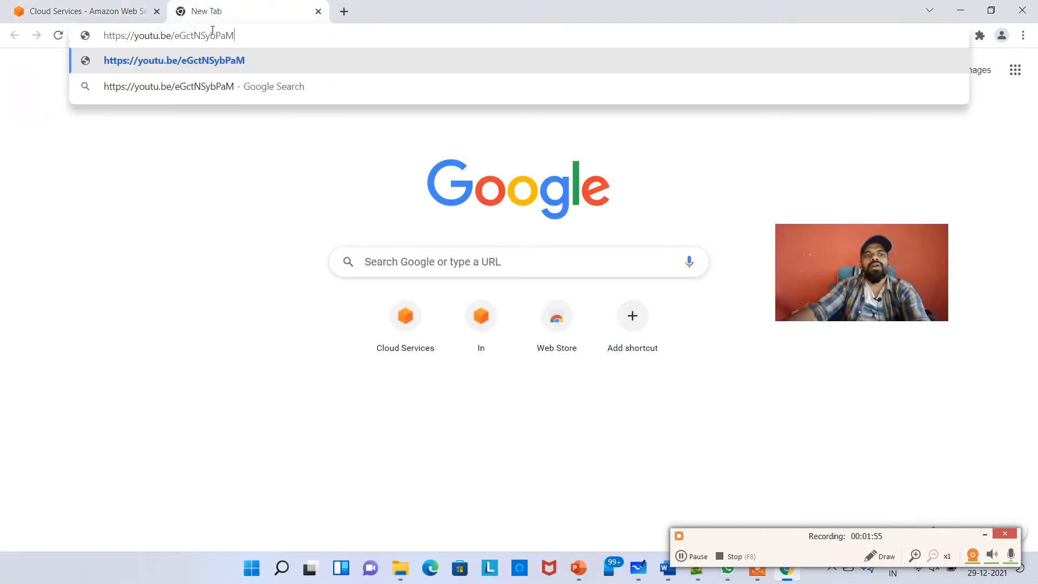
pyautogui.press('Escape')
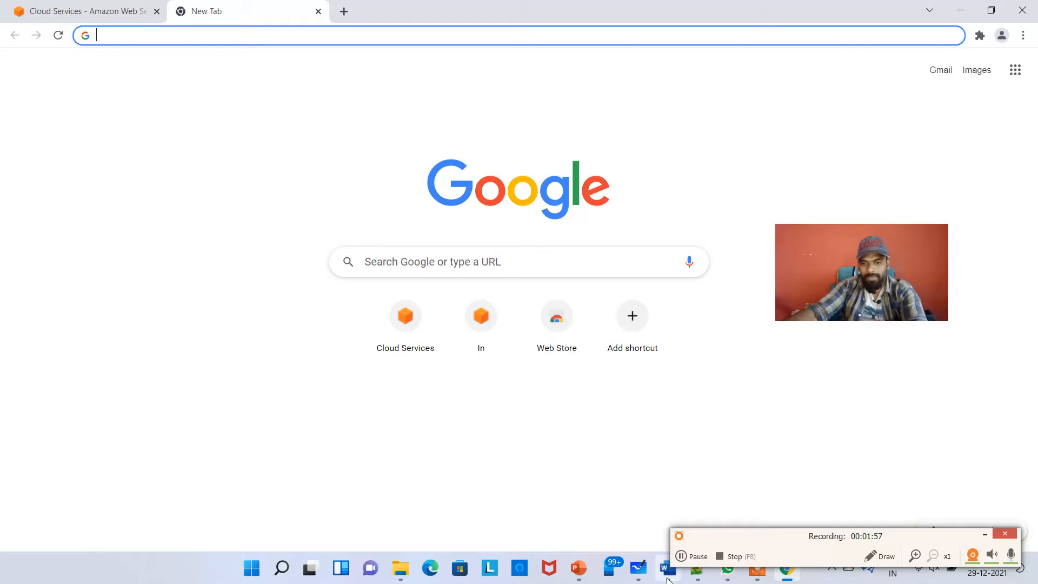
pyautogui.click(638, 567)
pyautogui.click(371, 255)
pyautogui.scroll(10, 372, 255)
pyautogui.scroll(-7, 463, 280)
pyautogui.scroll(-1, 502, 256)
pyautogui.moveTo(649, 168); pyautogui.dragTo(577, 397)
pyautogui.moveTo(637, 187); pyautogui.dragTo(298, 304)
pyautogui.scroll(-8, 595, 308)
pyautogui.scroll(1, 414, 141)
pyautogui.moveTo(421, 135); pyautogui.dragTo(391, 464)
pyautogui.moveTo(446, 236); pyautogui.dragTo(481, 437)
pyautogui.moveTo(286, 252); pyautogui.dragTo(480, 360)
pyautogui.moveTo(406, 344); pyautogui.dragTo(487, 349)
pyautogui.doubleClick(396, 413)
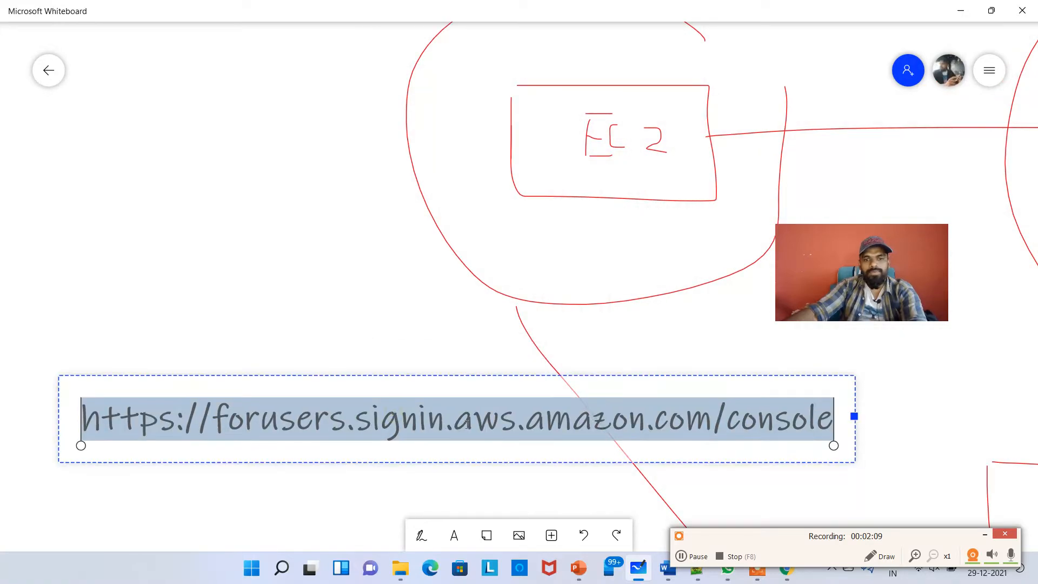
pyautogui.hotkey('ctrl', 'c')
pyautogui.click(960, 11)
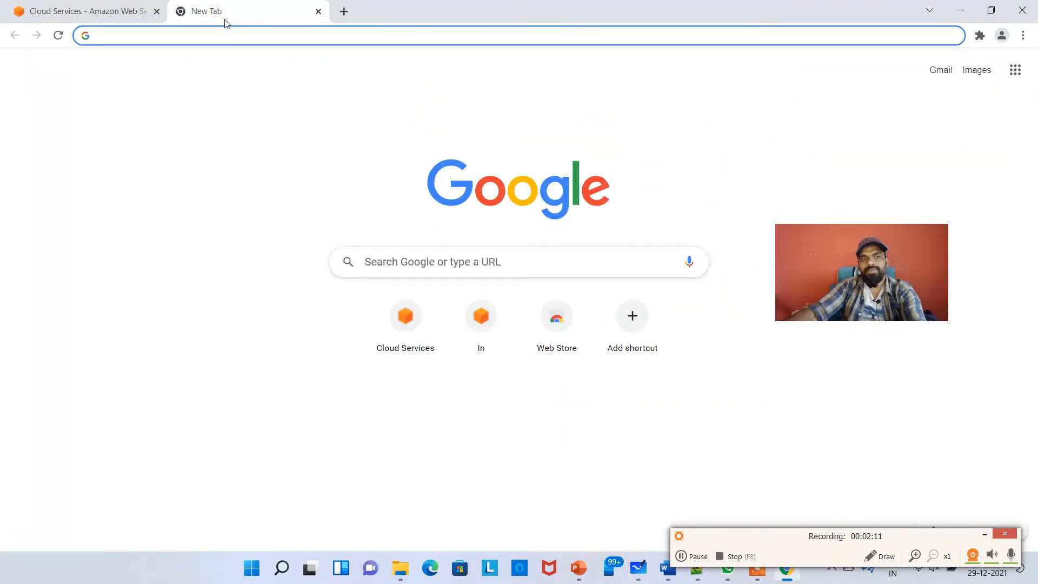
# Open the copied sign-in URL in the new tab and close the aws.amazon.com tab
pyautogui.click(276, 36)
pyautogui.hotkey('ctrl', 'v')
pyautogui.press('Return')
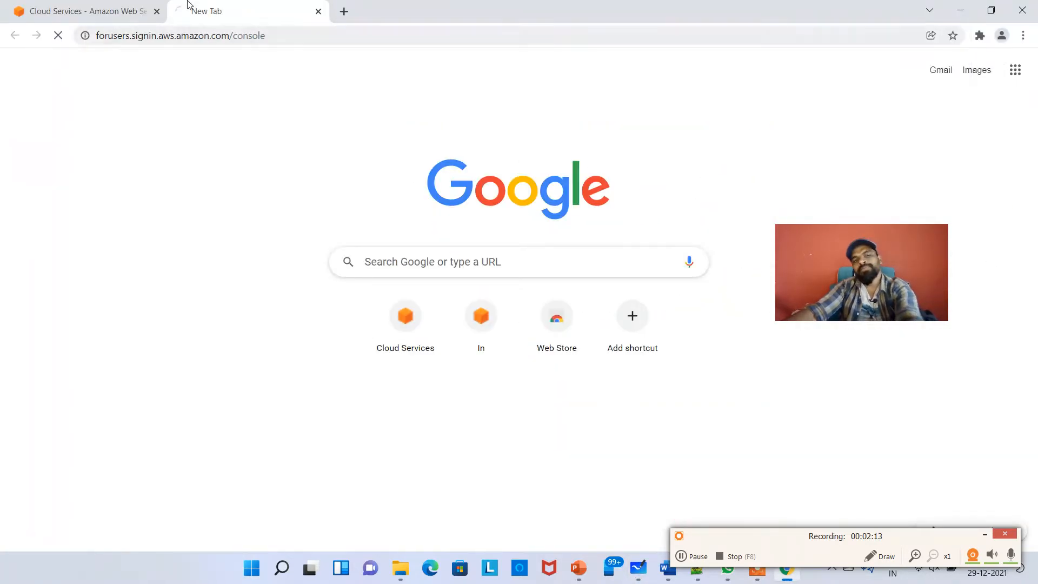
pyautogui.click(157, 12)
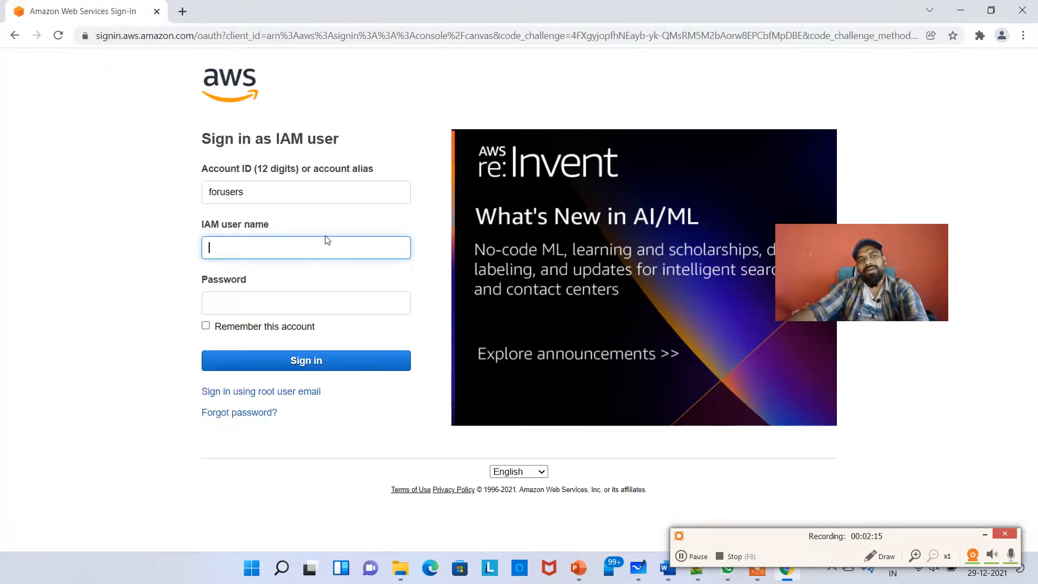
# Sign in as the IAM user with the saved user name and password, ticking Remember this account
pyautogui.write('sameer')
pyautogui.press('Down')
pyautogui.press('Tab')
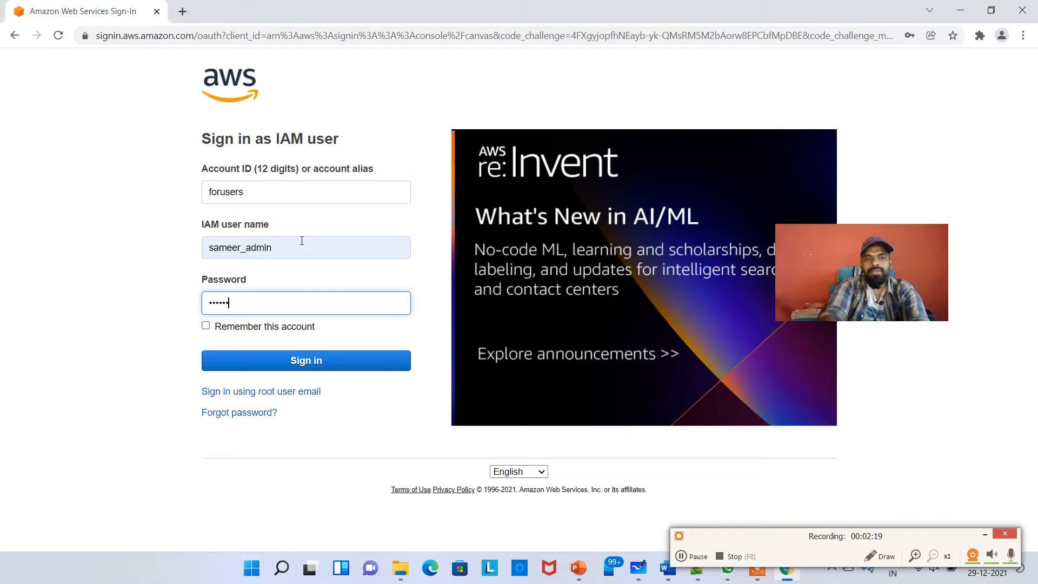
pyautogui.press('Tab')
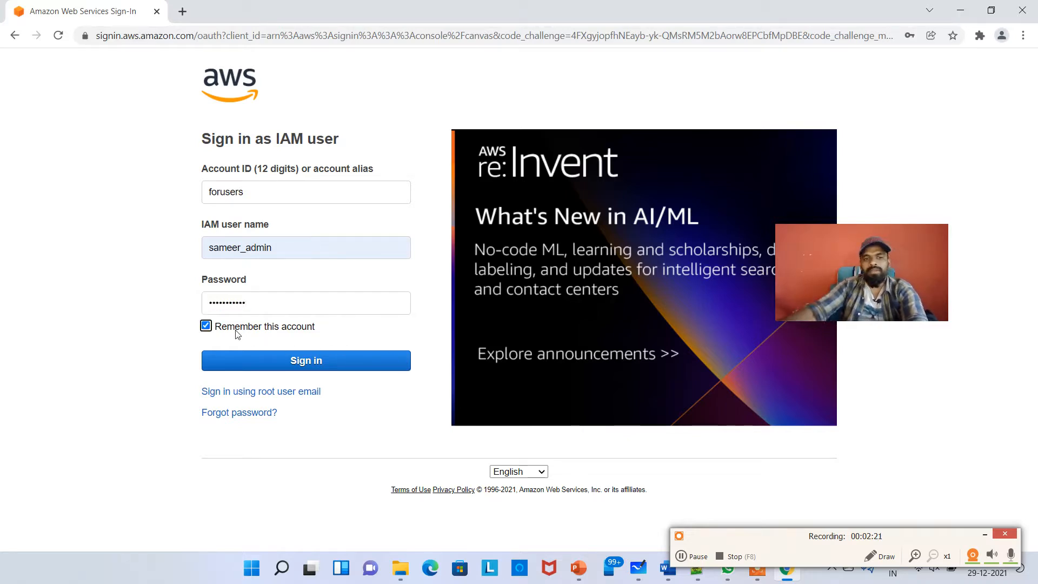
pyautogui.press('Tab')
pyautogui.click(231, 326)
pyautogui.click(258, 359)
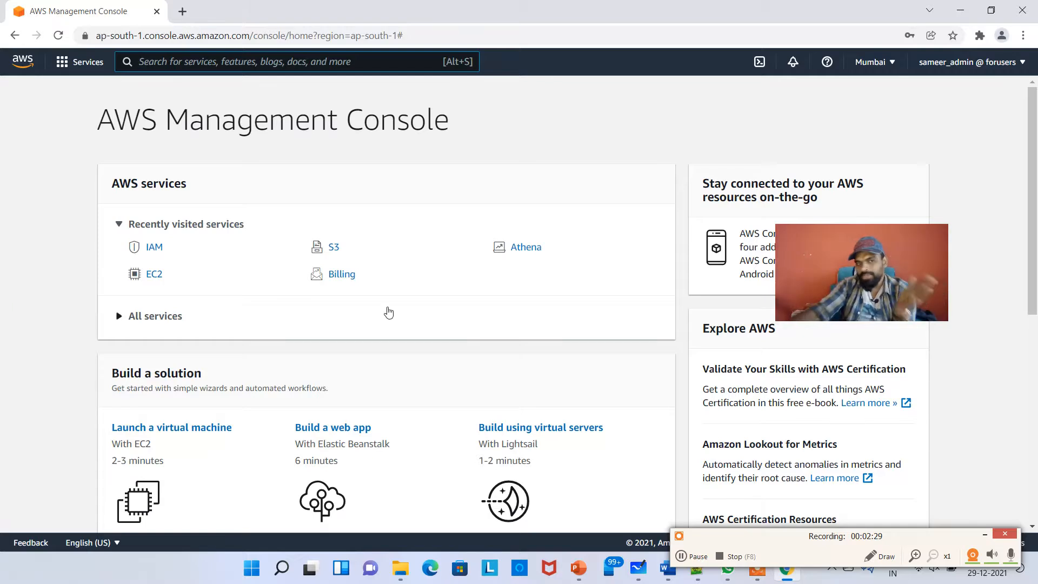
# Open the EC2 service from recently visited services and dismiss the welcome message
pyautogui.click(150, 277)
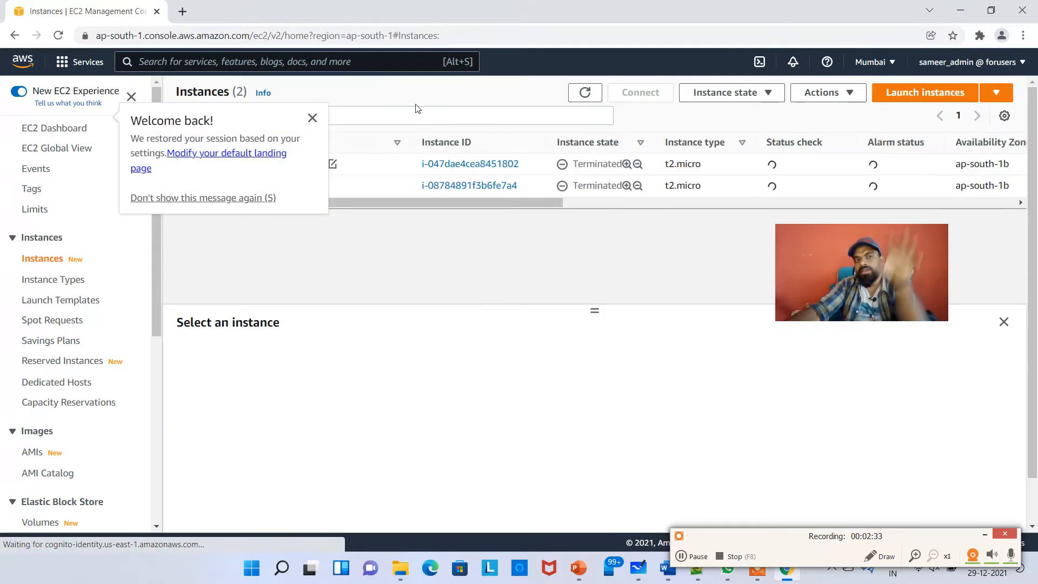
pyautogui.click(313, 118)
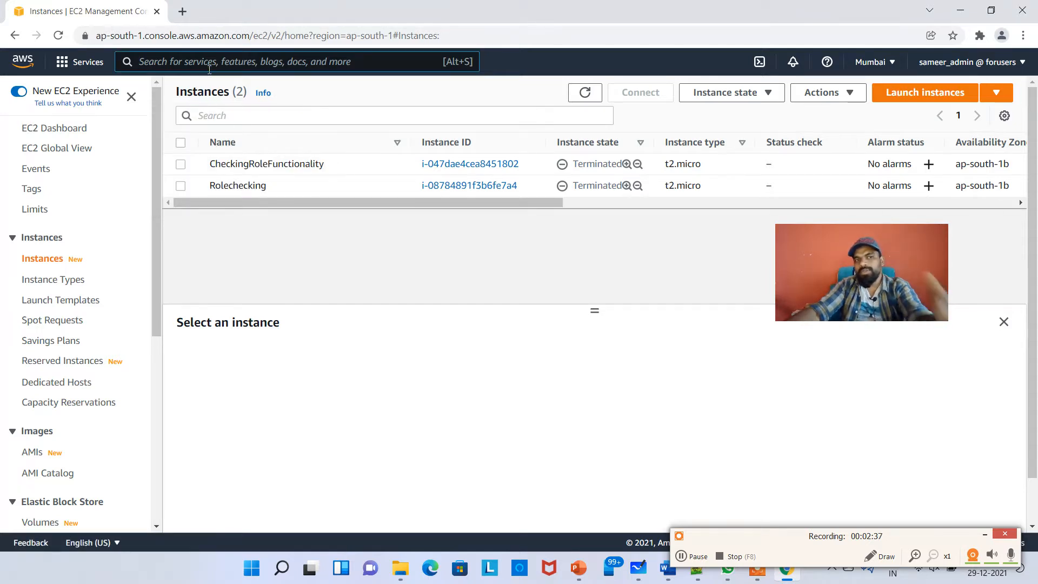
pyautogui.click(89, 63)
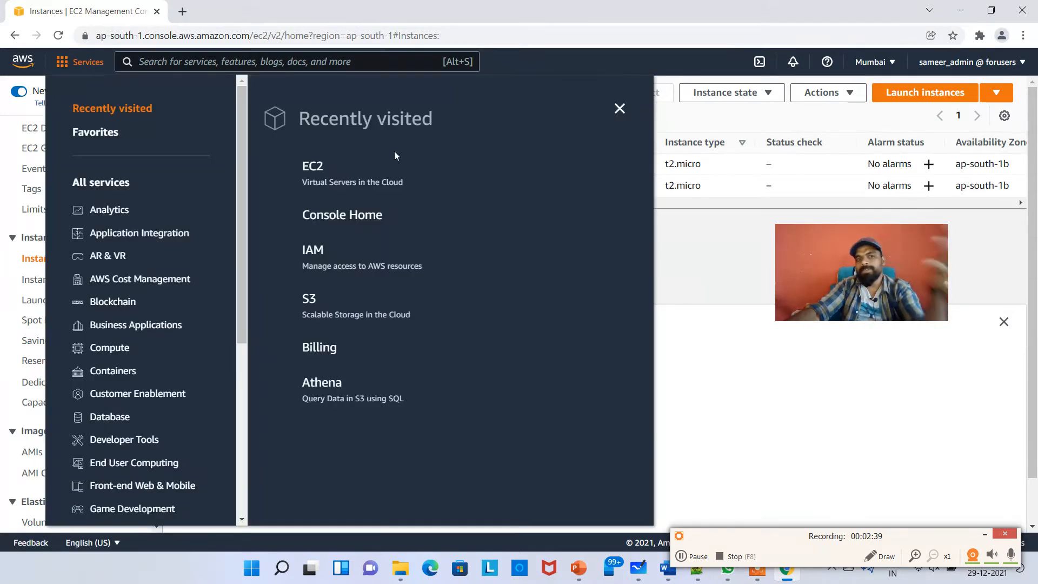
pyautogui.moveTo(759, 539); pyautogui.dragTo(864, 542)
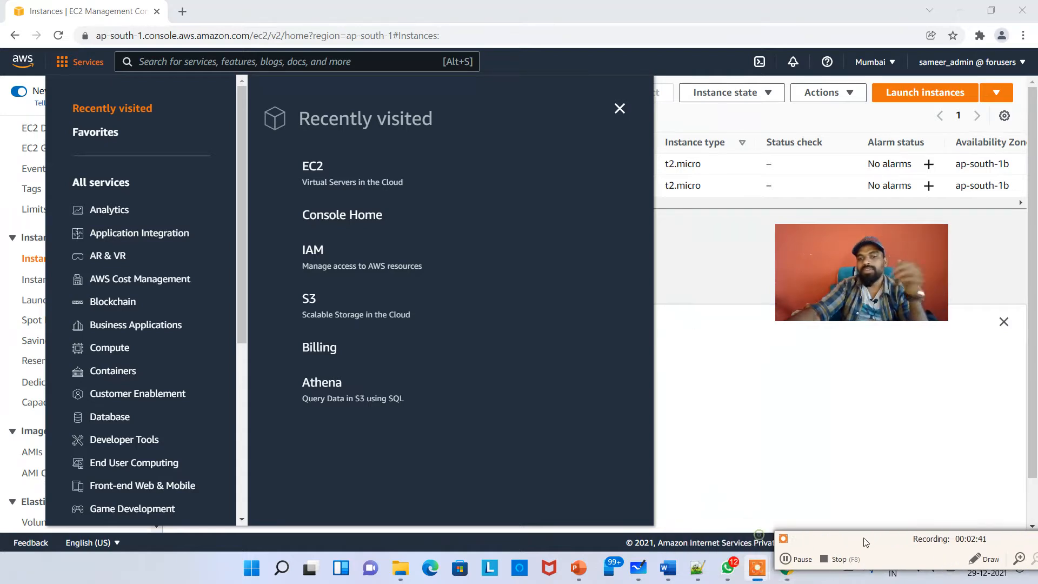
pyautogui.click(732, 366)
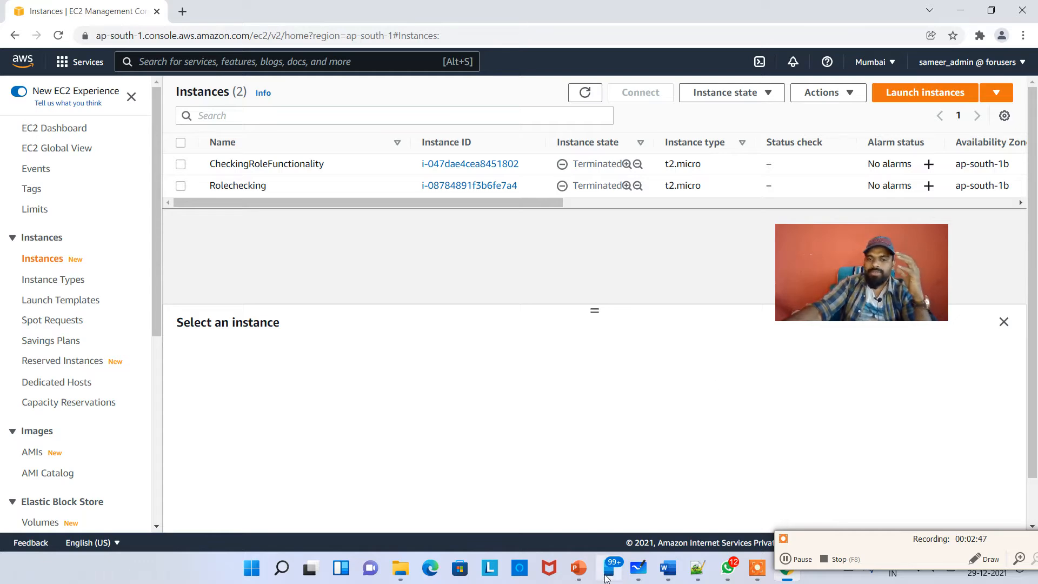
# Switch to the whiteboard and browse through the notes on the board
pyautogui.click(637, 568)
pyautogui.click(314, 310)
pyautogui.scroll(-5, 394, 394)
pyautogui.scroll(-1, 524, 376)
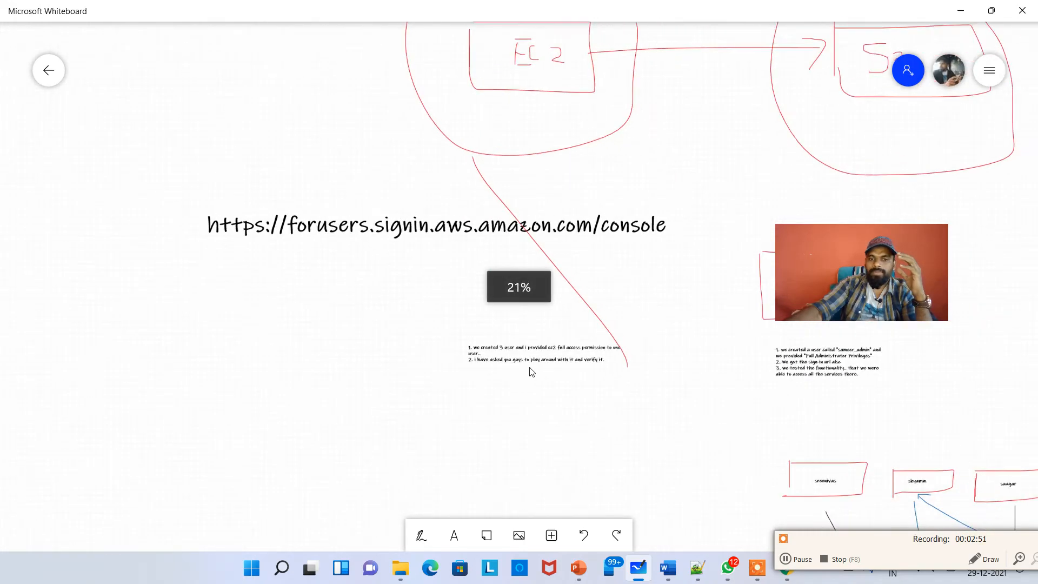
pyautogui.scroll(5, 536, 373)
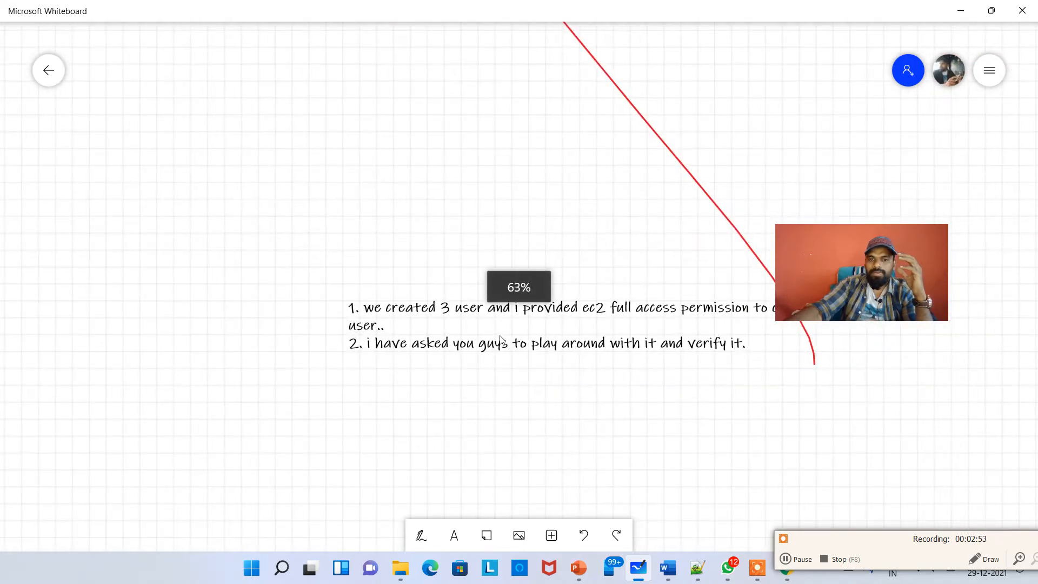
pyautogui.scroll(-5, 474, 404)
pyautogui.moveTo(433, 445); pyautogui.dragTo(611, 262)
pyautogui.moveTo(564, 341); pyautogui.dragTo(498, 140)
pyautogui.moveTo(584, 396); pyautogui.dragTo(638, 260)
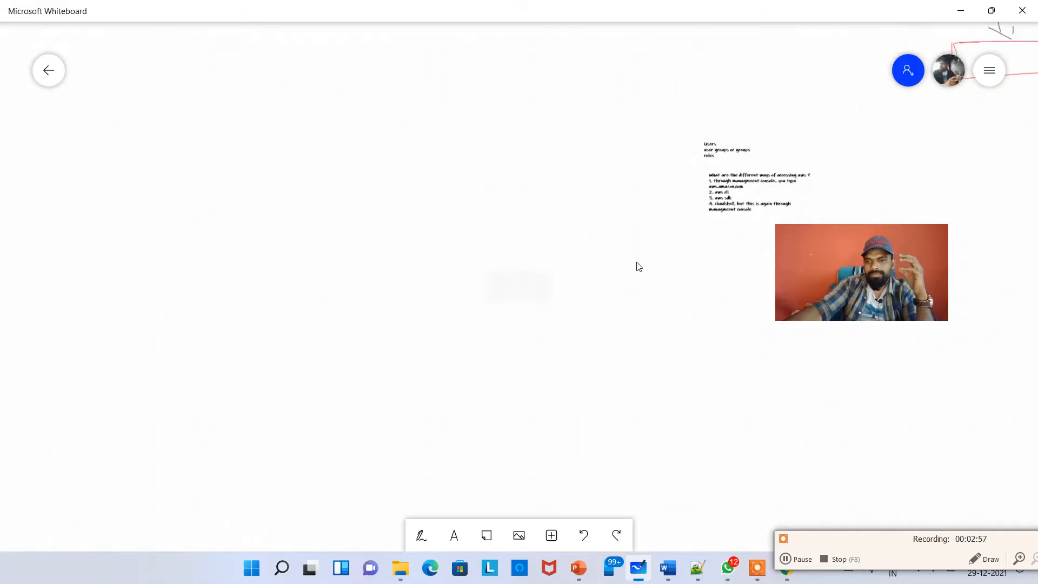
pyautogui.scroll(-2, 563, 359)
pyautogui.scroll(-2, 639, 355)
pyautogui.moveTo(640, 355); pyautogui.dragTo(609, 475)
pyautogui.scroll(4, 644, 394)
pyautogui.scroll(4, 646, 396)
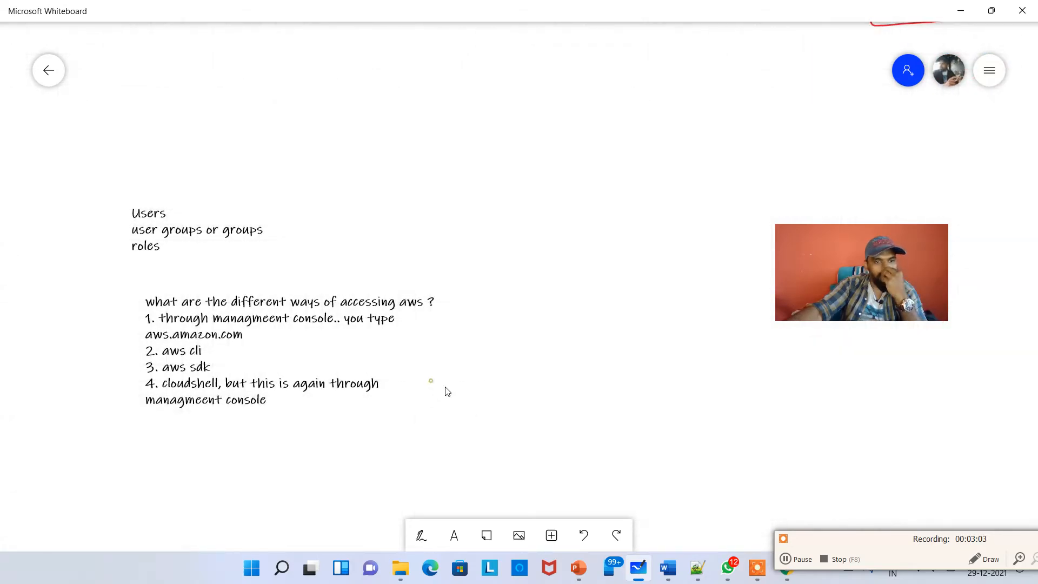
# Highlight the management console entry in the list of ways to access AWS, then return to the browser
pyautogui.moveTo(300, 365); pyautogui.dragTo(489, 387)
pyautogui.tripleClick(419, 359)
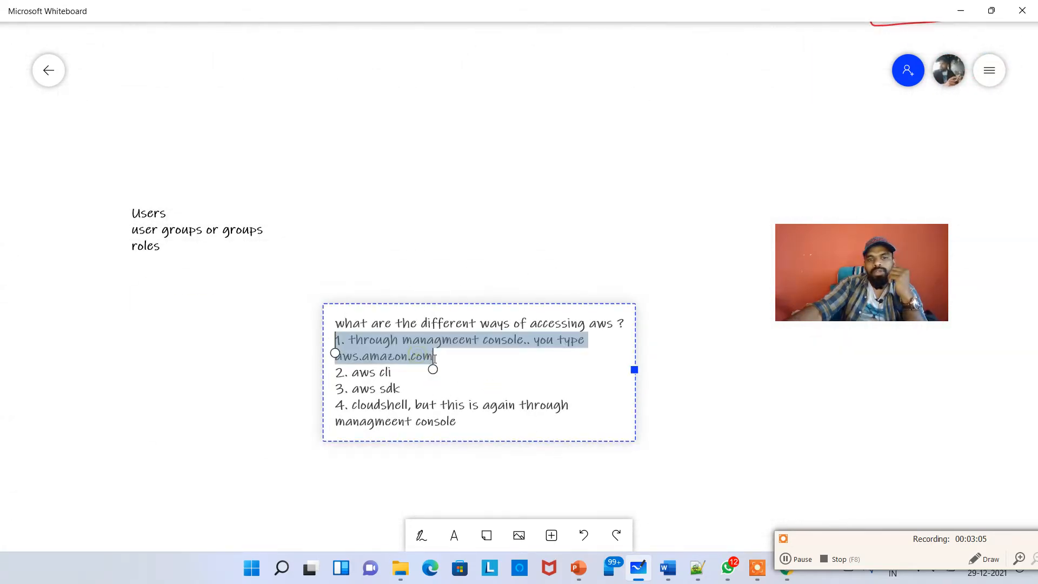
pyautogui.click(435, 382)
pyautogui.moveTo(374, 377); pyautogui.dragTo(353, 375)
pyautogui.click(497, 377)
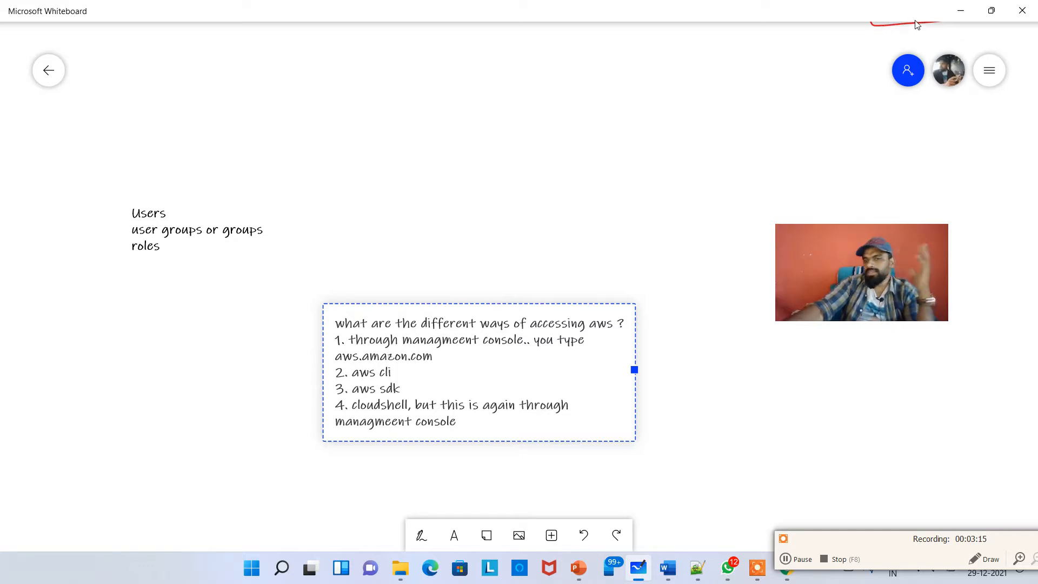
pyautogui.click(955, 12)
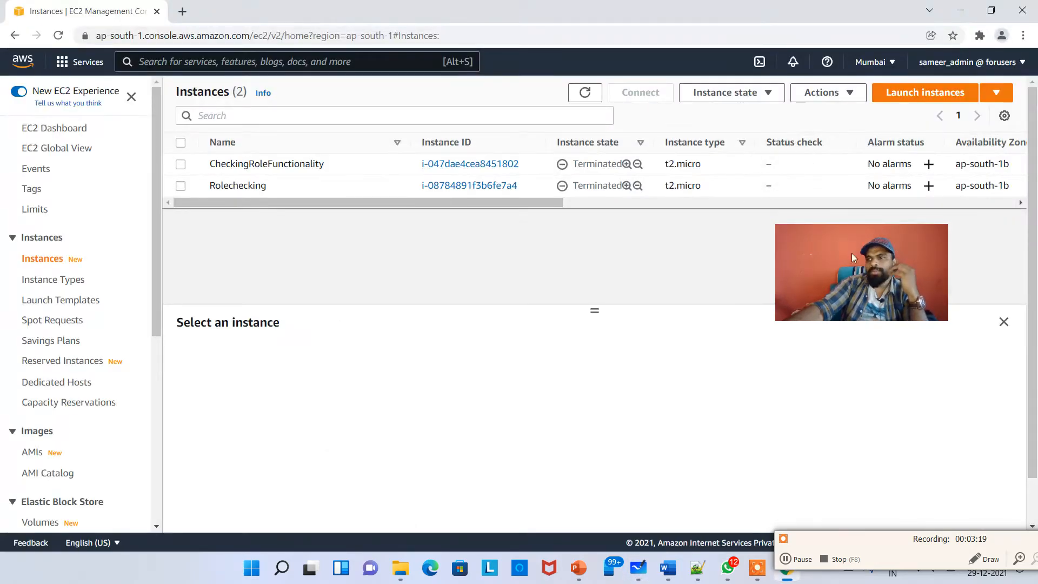
# Search Google for aws cli windows download in a new tab
pyautogui.click(183, 12)
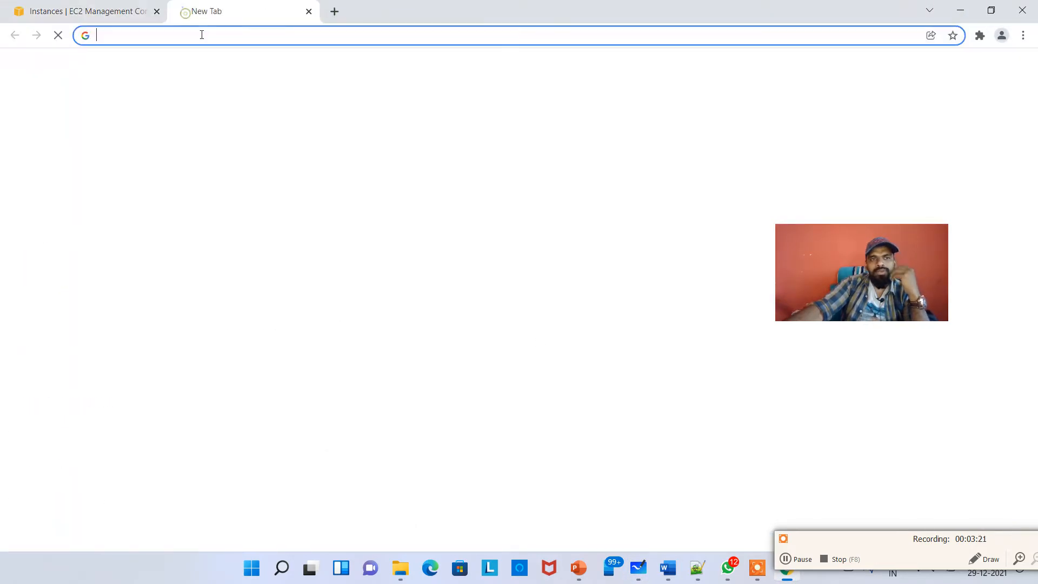
pyautogui.write('aws ')
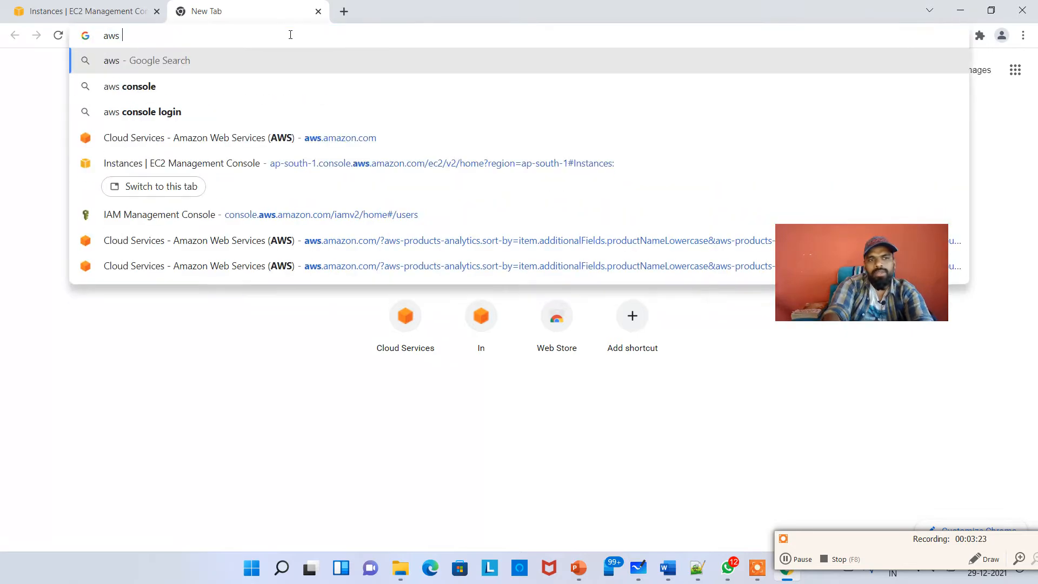
pyautogui.write('cli windows d')
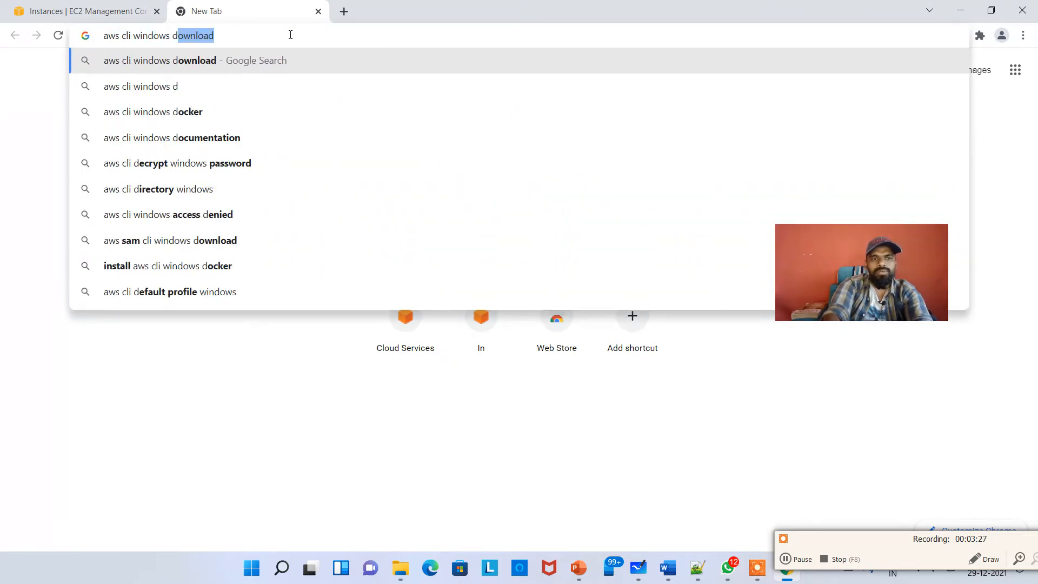
pyautogui.press('Return')
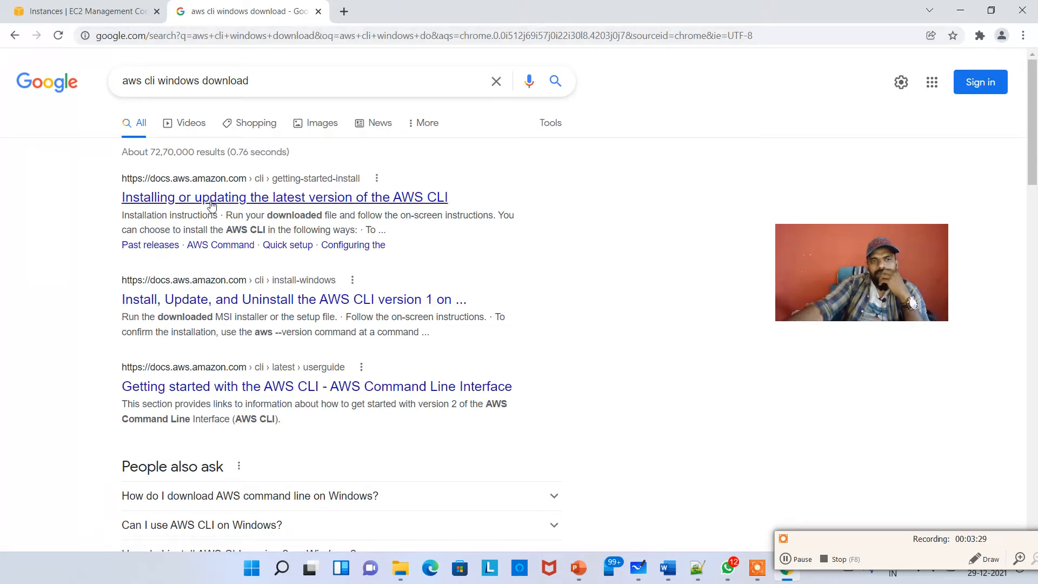
# Open the AWS CLI installing or updating guide and expand the Windows installation instructions
pyautogui.click(280, 203)
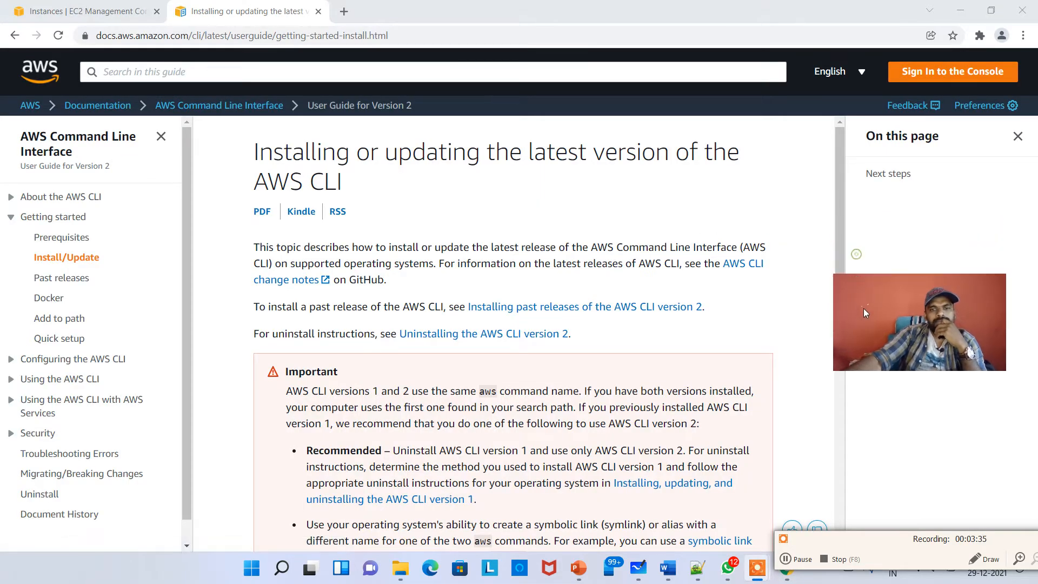
pyautogui.scroll(-1, 458, 304)
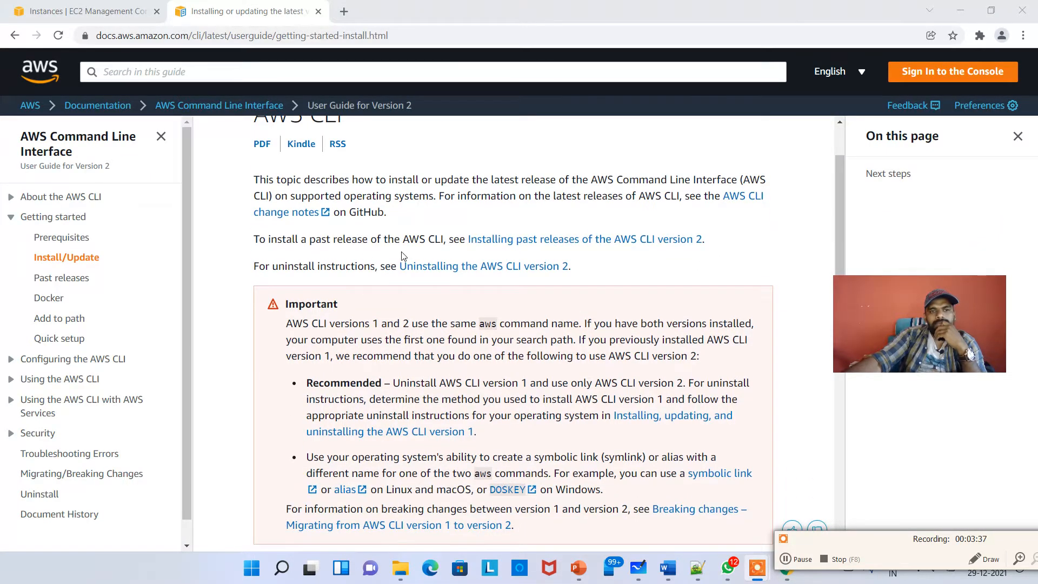
pyautogui.scroll(-6, 401, 255)
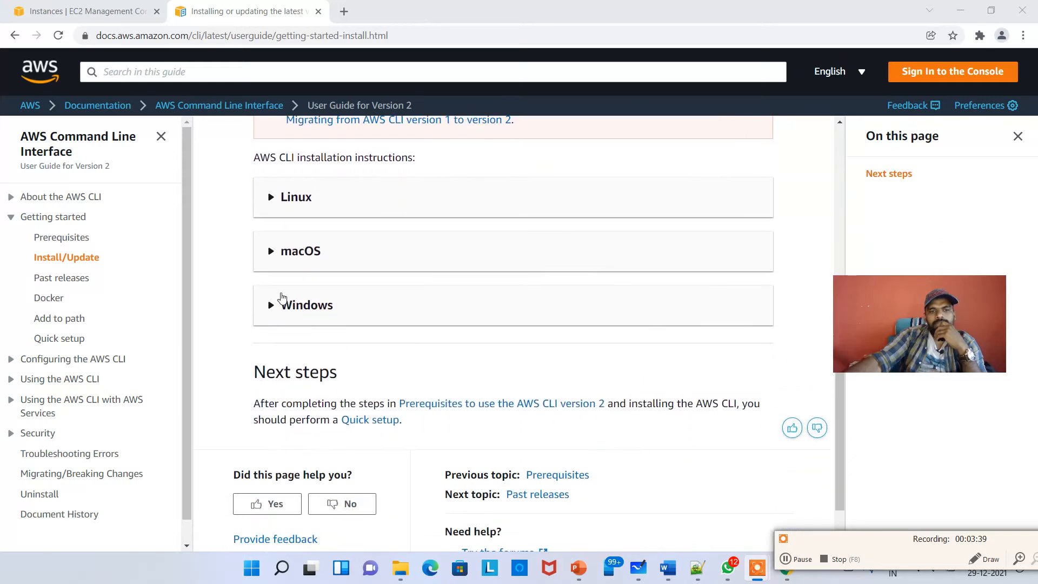
pyautogui.click(291, 313)
pyautogui.scroll(-3, 351, 311)
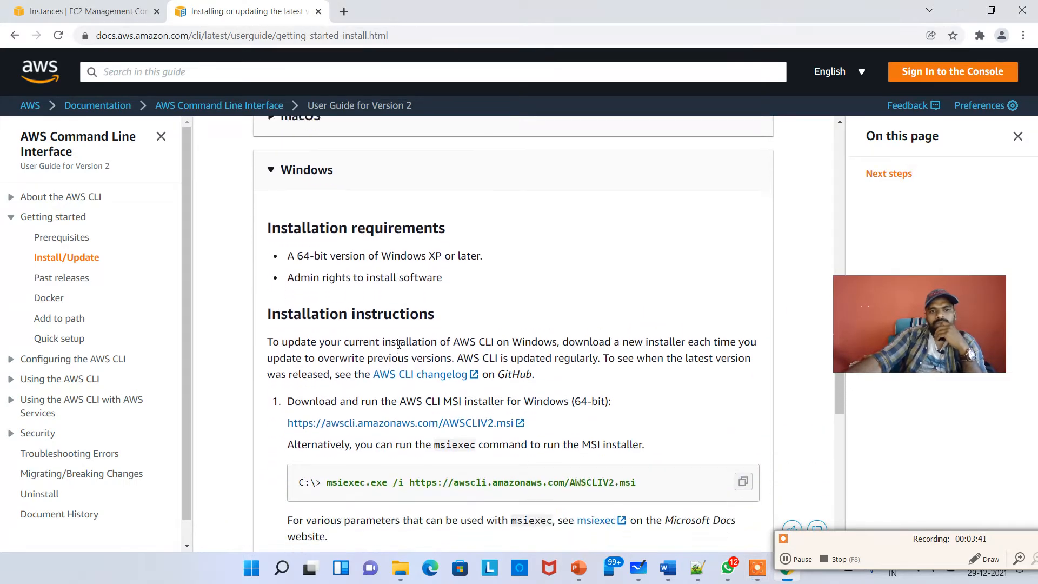
pyautogui.scroll(-1, 391, 286)
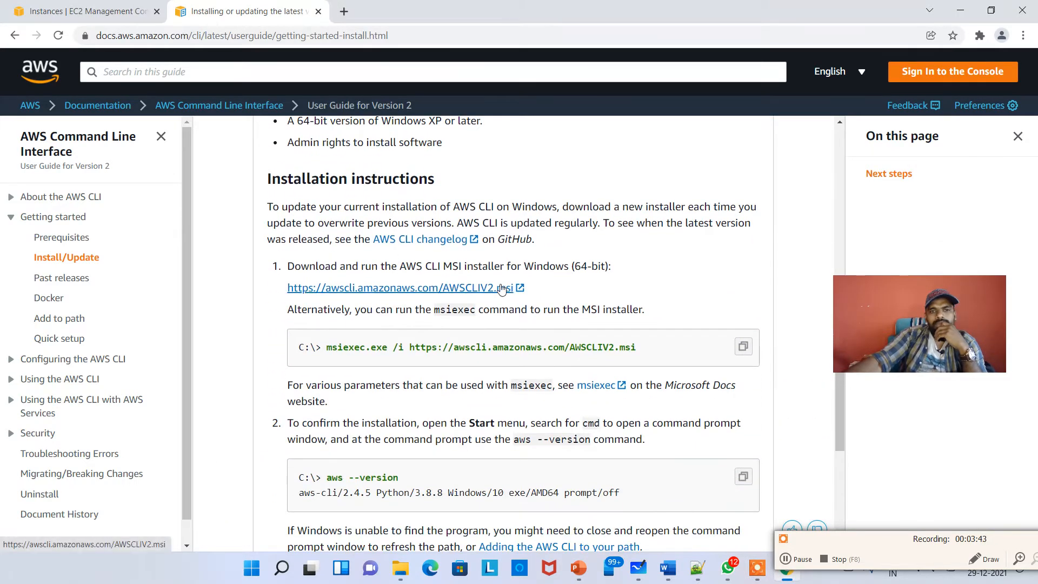
# Read through the Windows installation requirements and MSI installer instructions for the AWS CLI
pyautogui.moveTo(375, 267); pyautogui.dragTo(593, 267)
pyautogui.scroll(4, 316, 279)
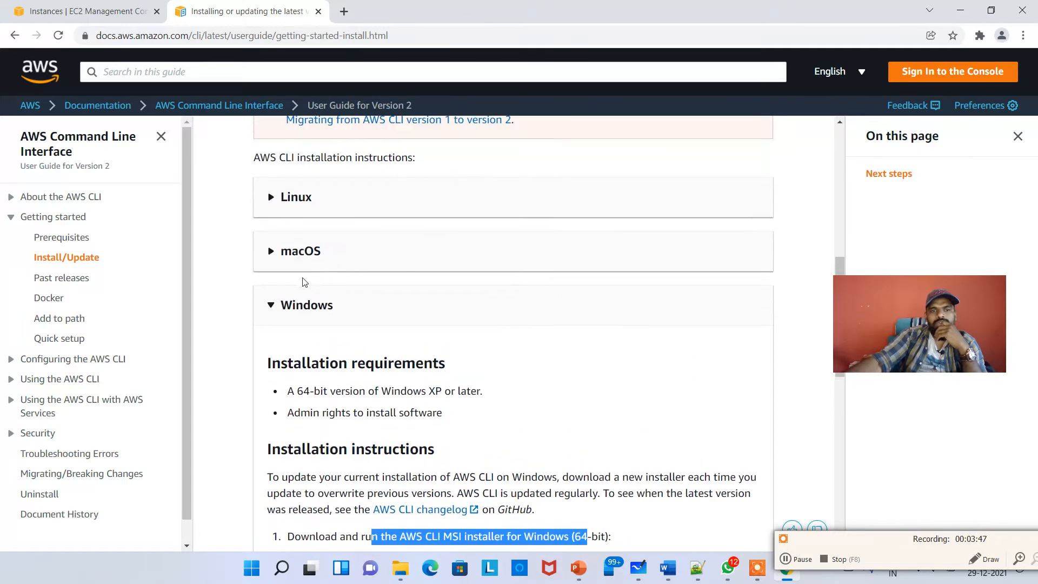
pyautogui.click(325, 200)
pyautogui.click(327, 198)
pyautogui.click(302, 255)
pyautogui.click(301, 264)
pyautogui.click(378, 301)
pyautogui.scroll(-1, 302, 281)
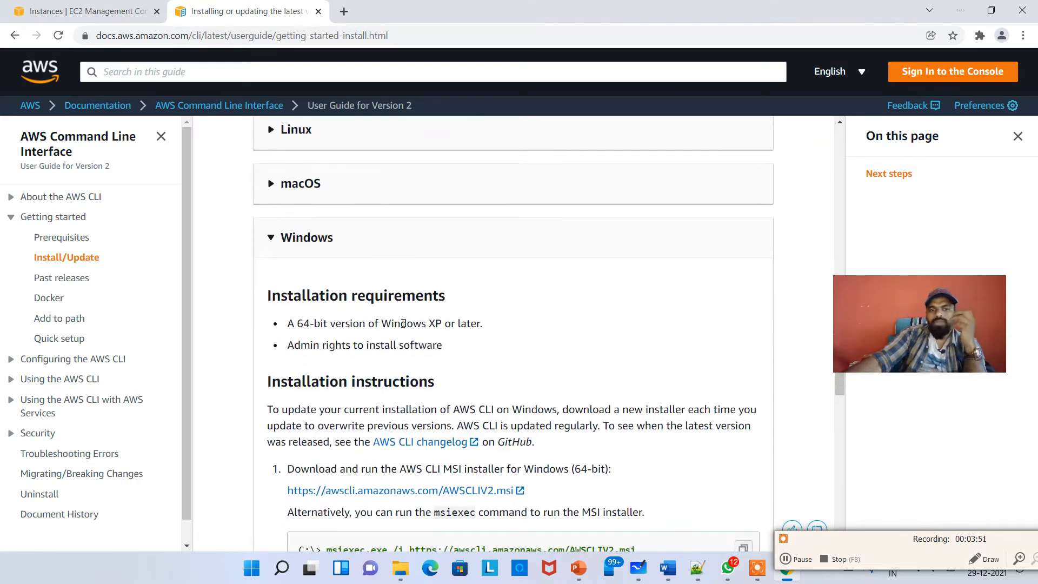
# Download the AWS CLI MSI installer for Windows (64-bit) from the link in the installation instructions
pyautogui.scroll(-2, 416, 357)
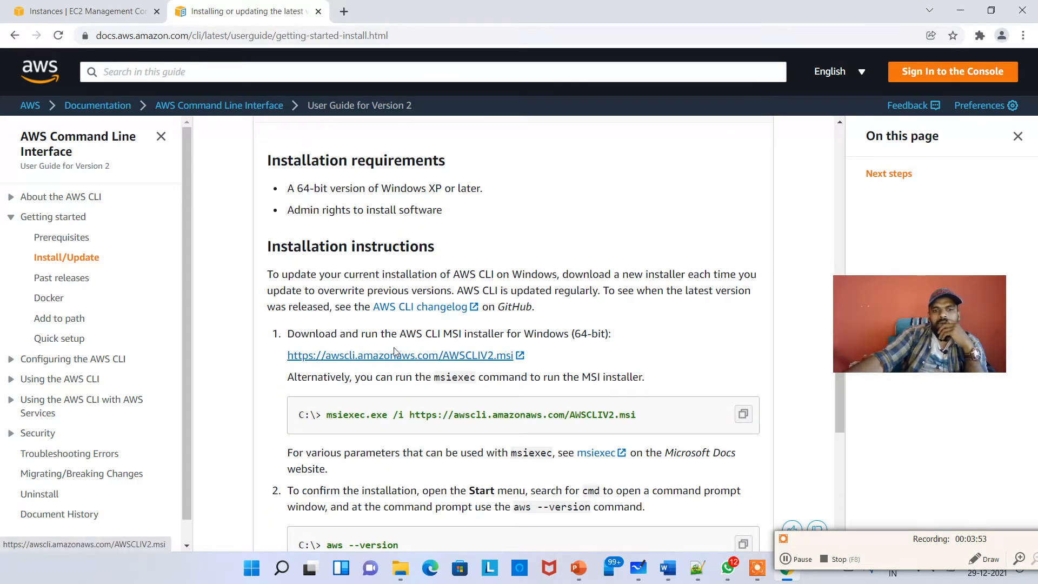
pyautogui.moveTo(393, 345); pyautogui.dragTo(426, 339)
pyautogui.scroll(-1, 426, 340)
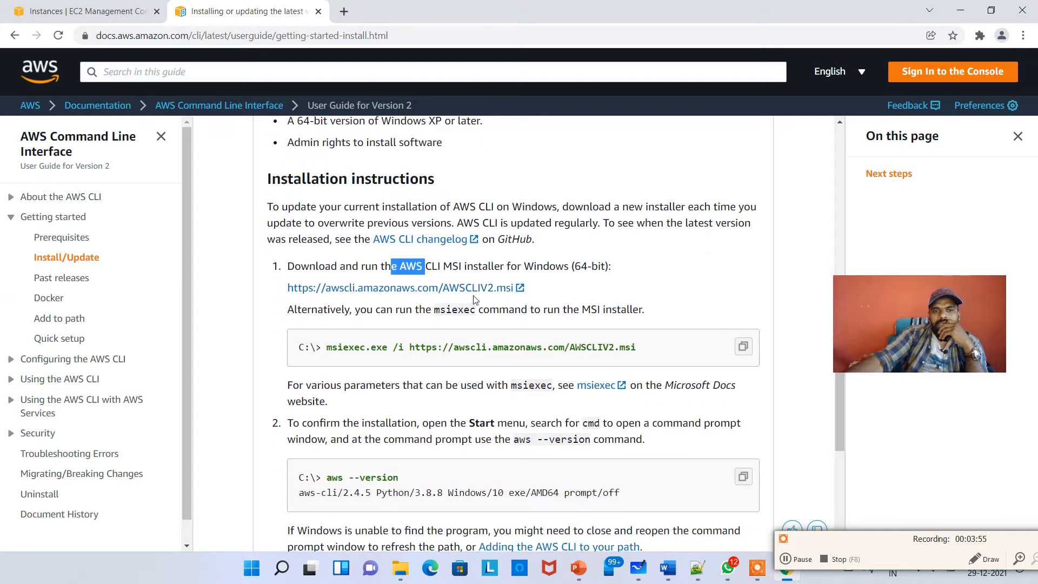
pyautogui.click(471, 289)
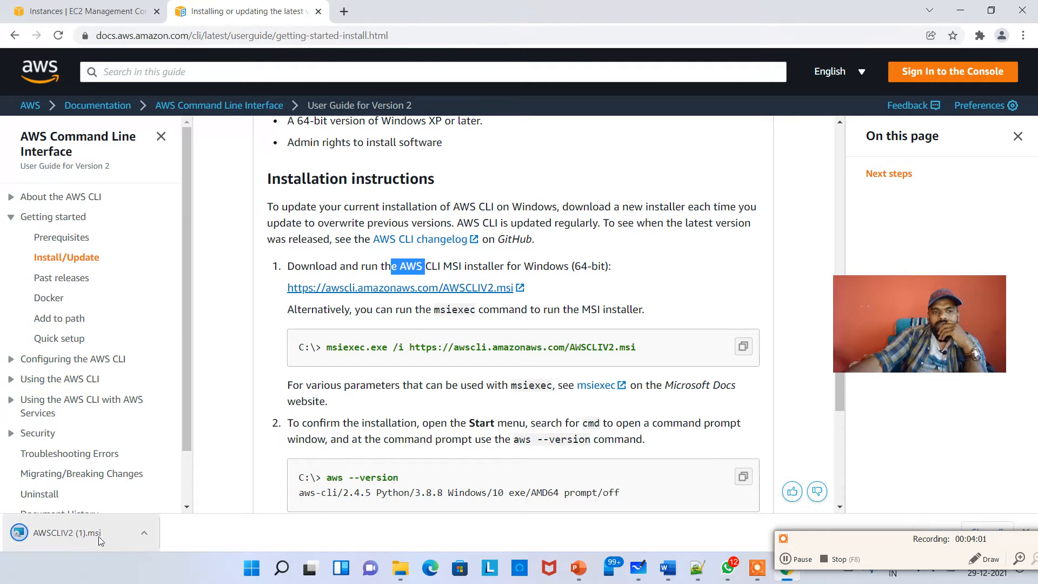
# Run the downloaded AWSCLIV2 installer, accept the license agreement, install the AWS Command Line Interface v2 and finish the wizard
pyautogui.click(75, 534)
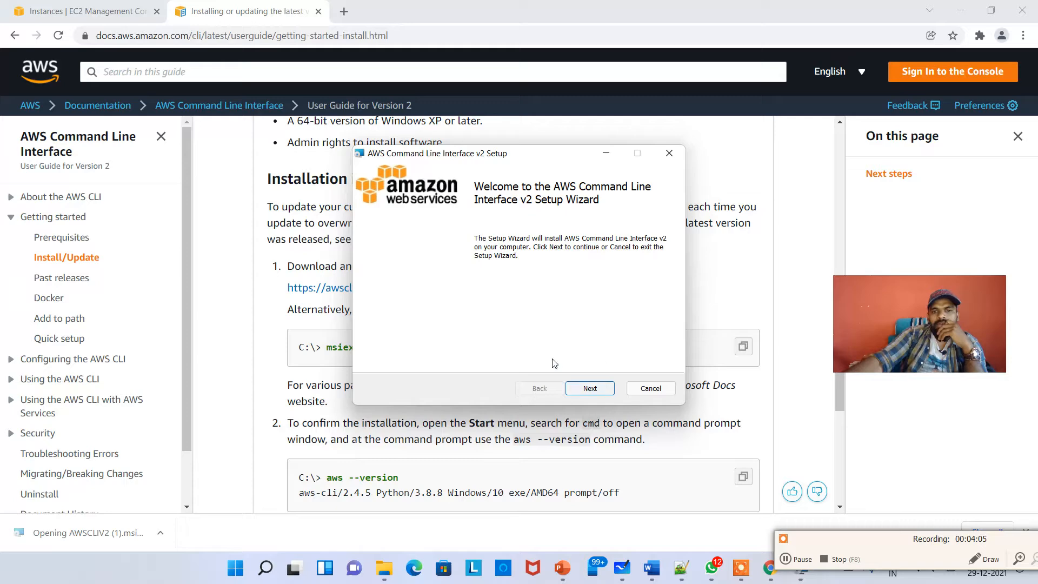
pyautogui.click(590, 388)
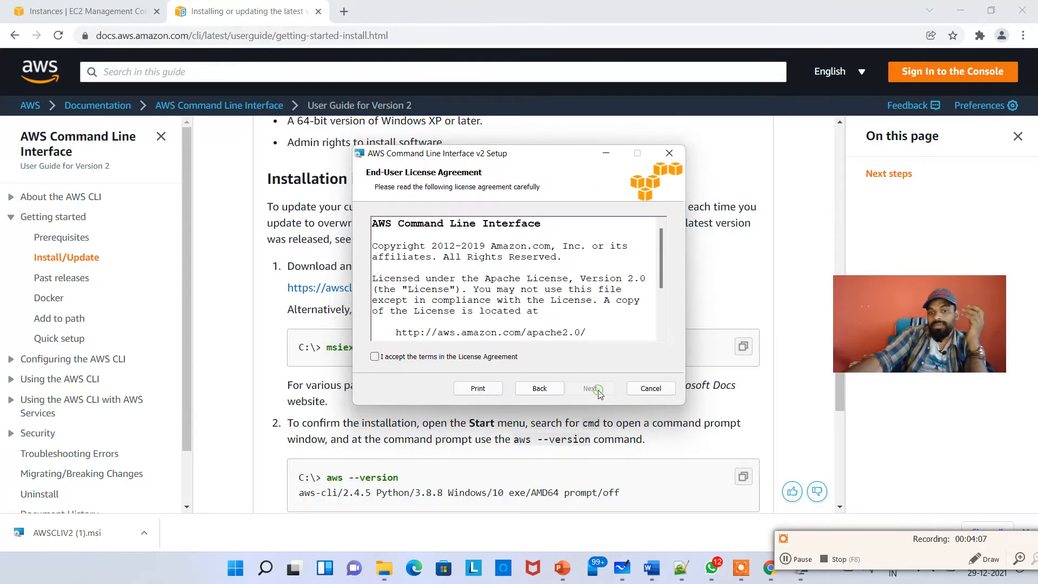
pyautogui.click(478, 357)
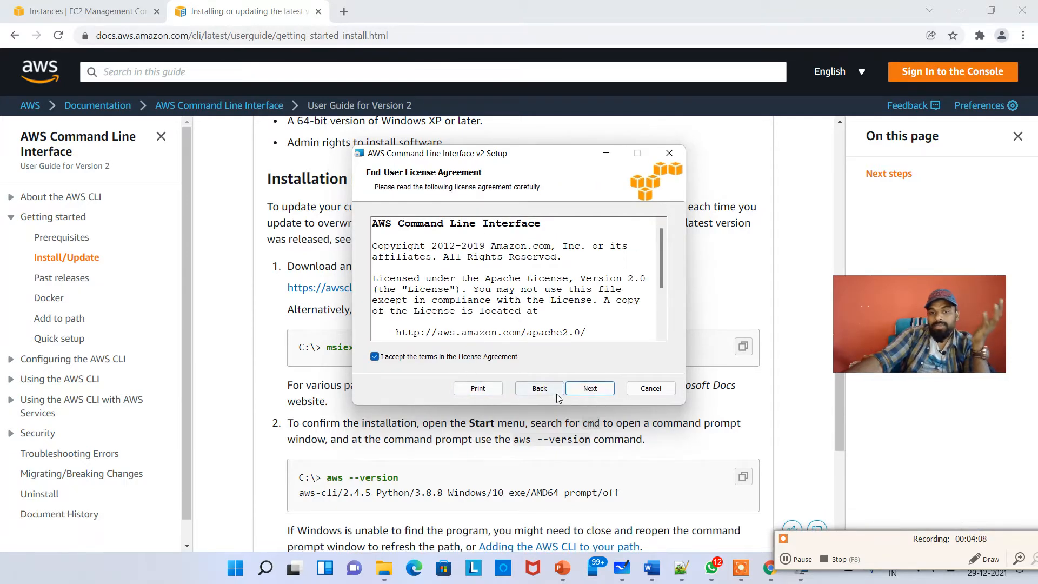
pyautogui.click(594, 388)
pyautogui.click(592, 393)
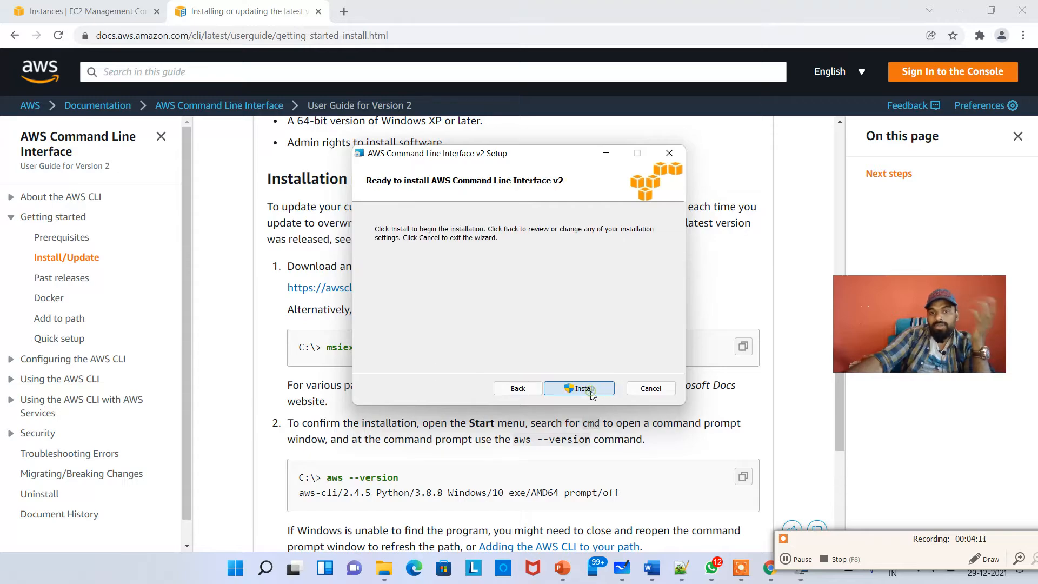
pyautogui.click(569, 393)
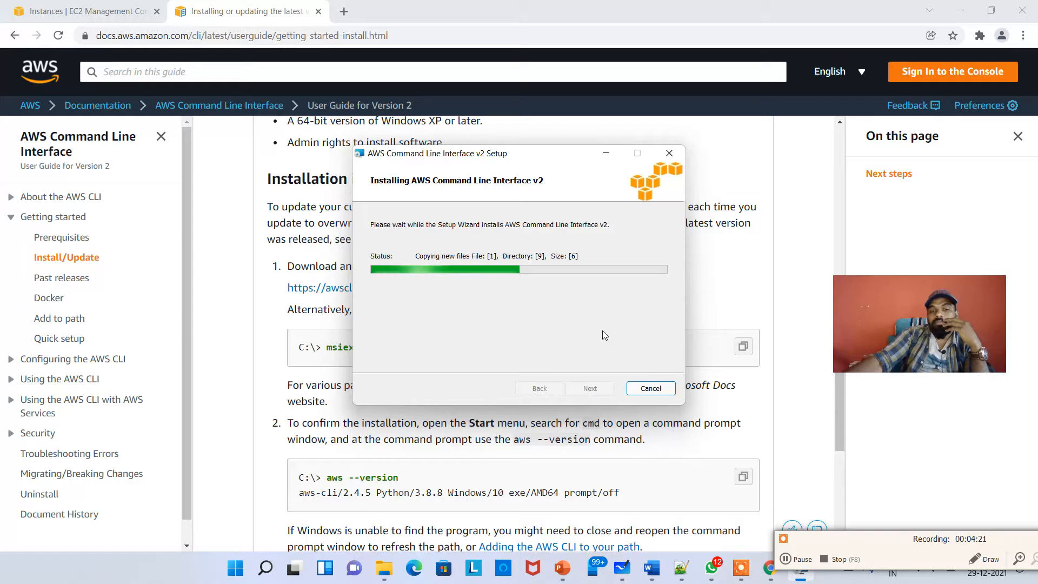
pyautogui.click(797, 562)
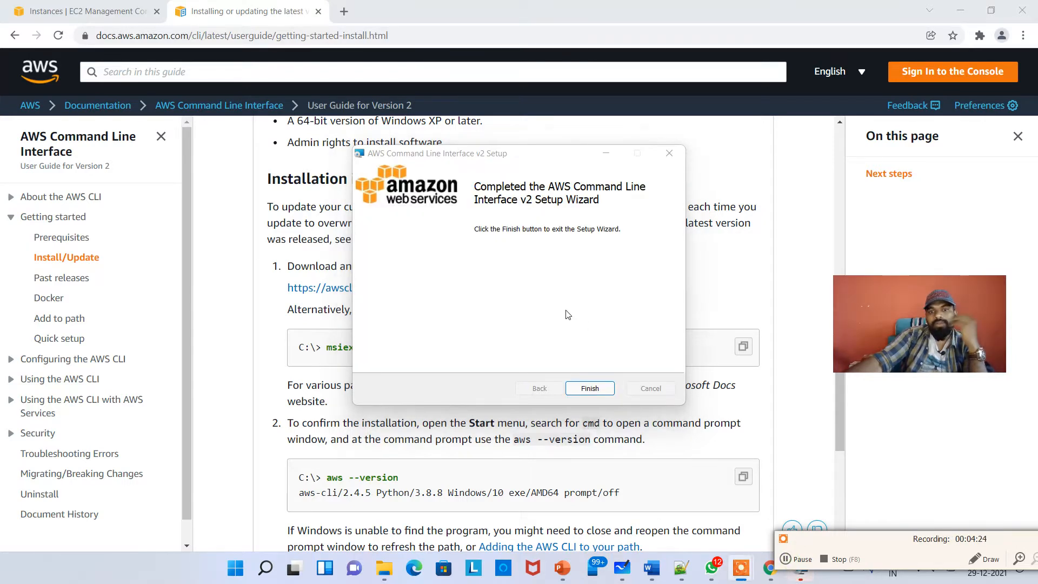
pyautogui.click(566, 312)
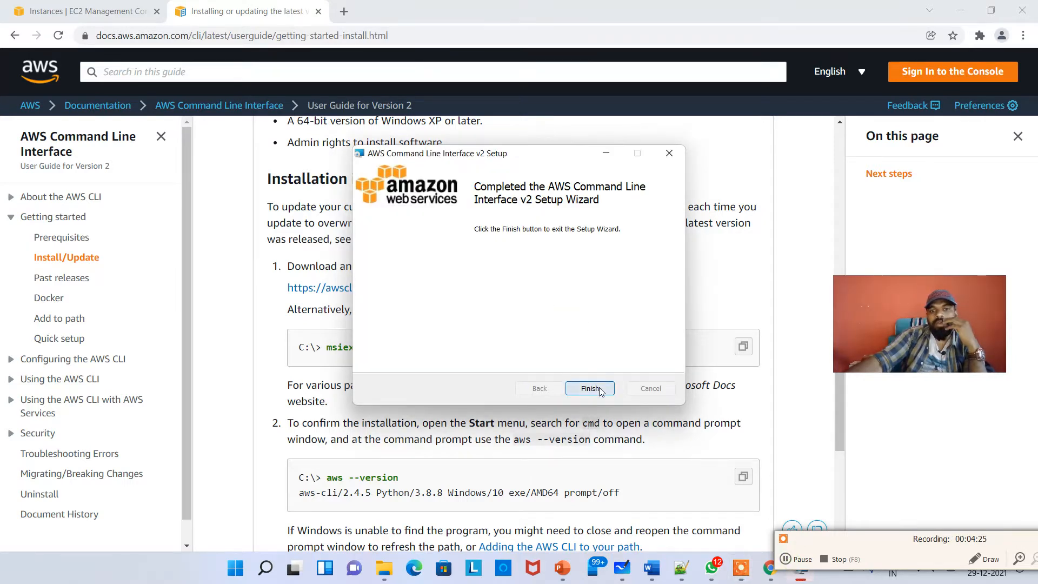
pyautogui.click(591, 388)
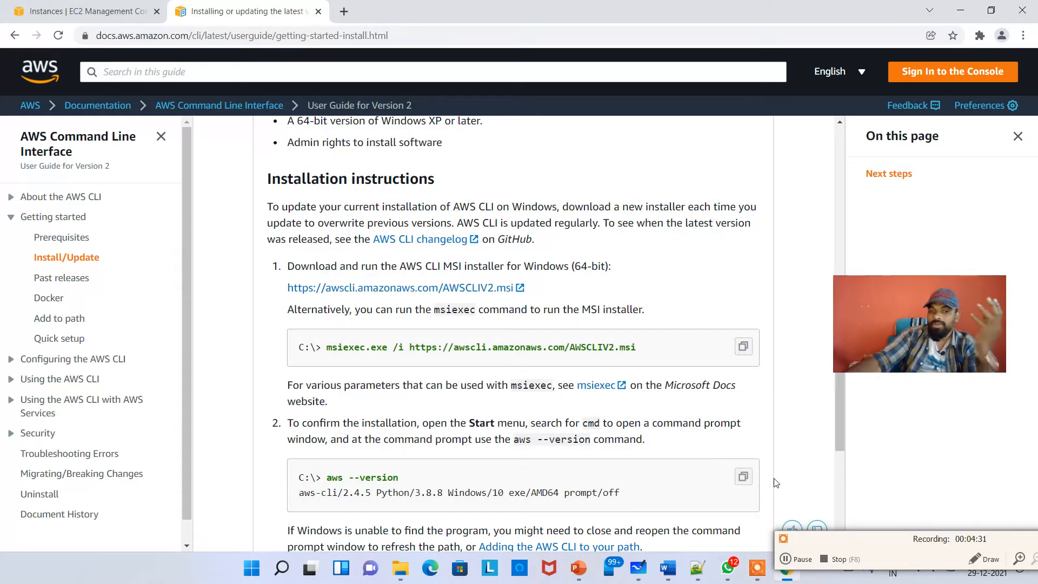
# Open Command Prompt and run aws --version to confirm the CLI installation
pyautogui.press('super')
pyautogui.write('cmd')
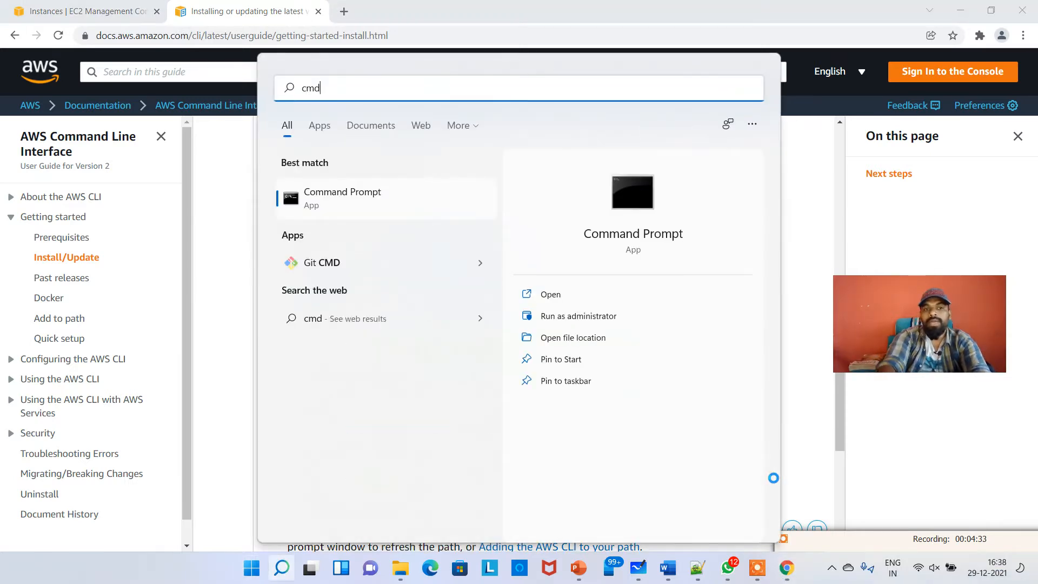
pyautogui.press('Return')
pyautogui.write('aws')
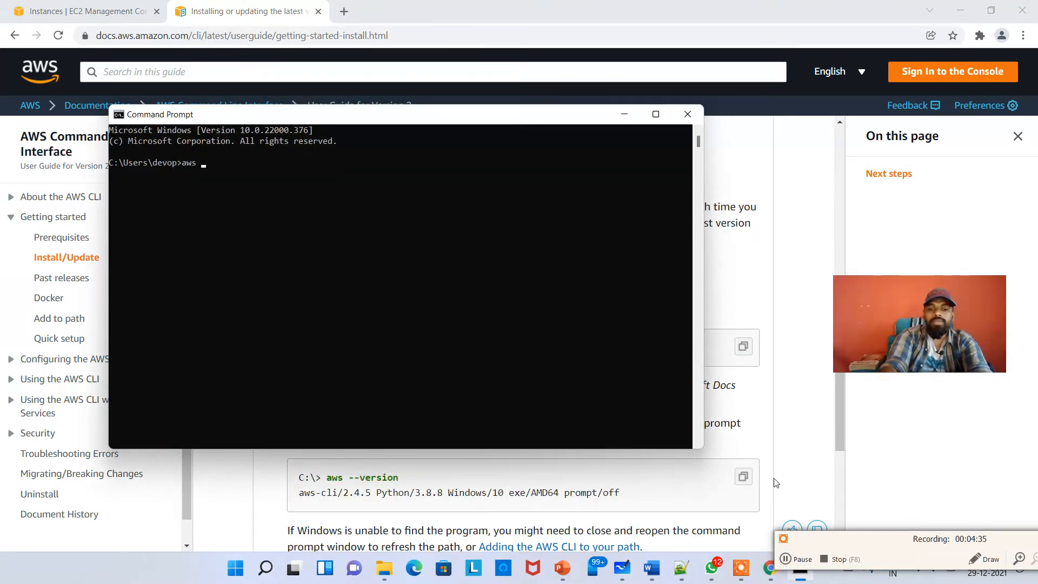
pyautogui.click(656, 114)
pyautogui.click(436, 128)
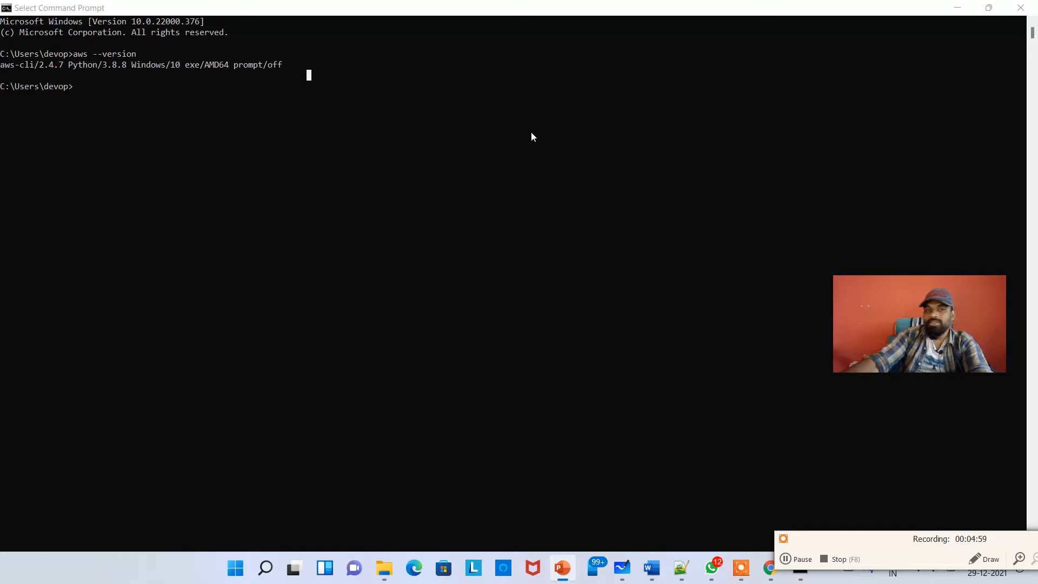
pyautogui.doubleClick(399, 14)
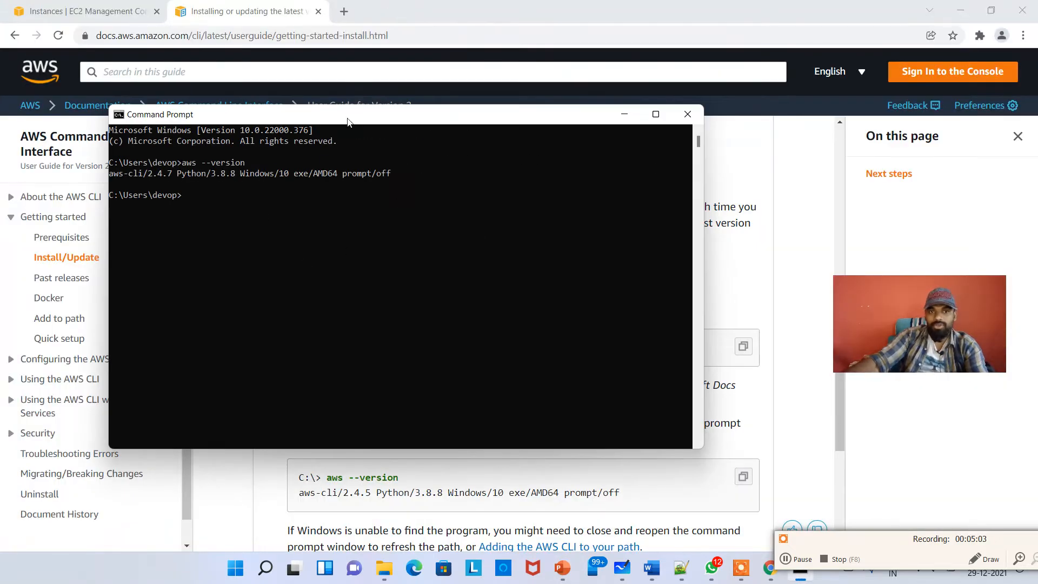
pyautogui.moveTo(347, 120); pyautogui.dragTo(455, 132)
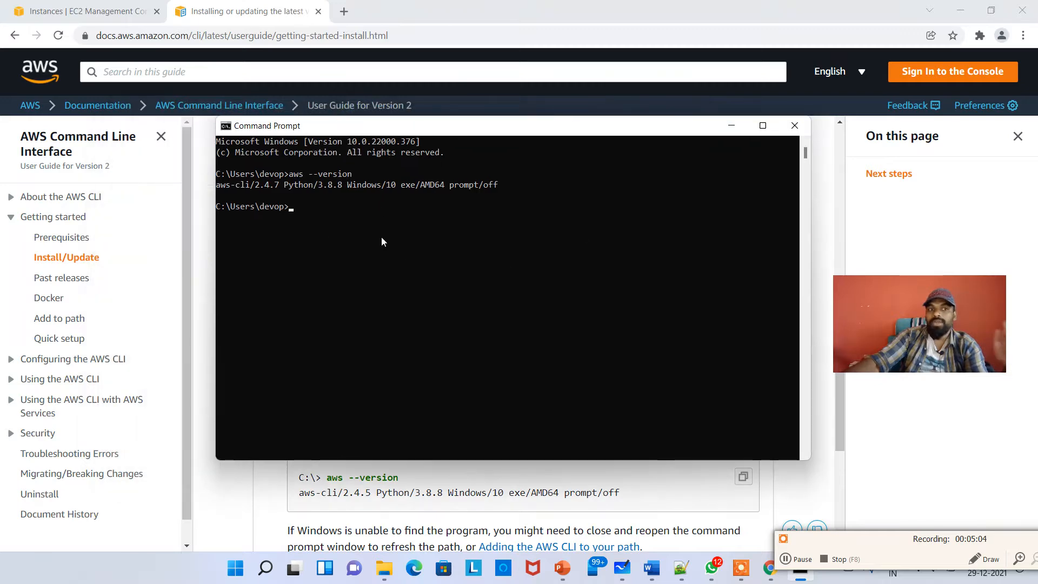
pyautogui.click(81, 11)
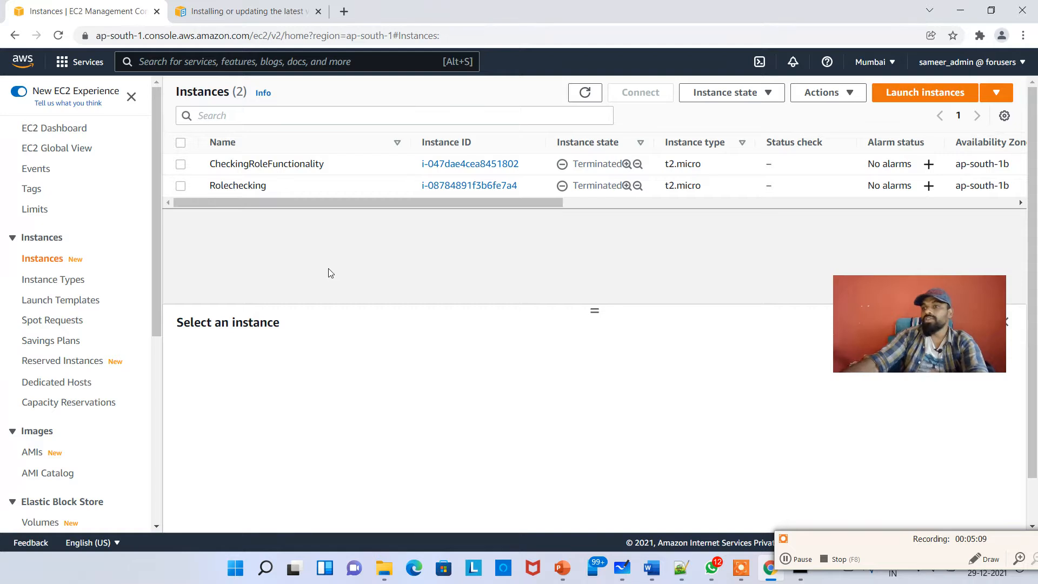
pyautogui.hotkey('alt', 'Tab')
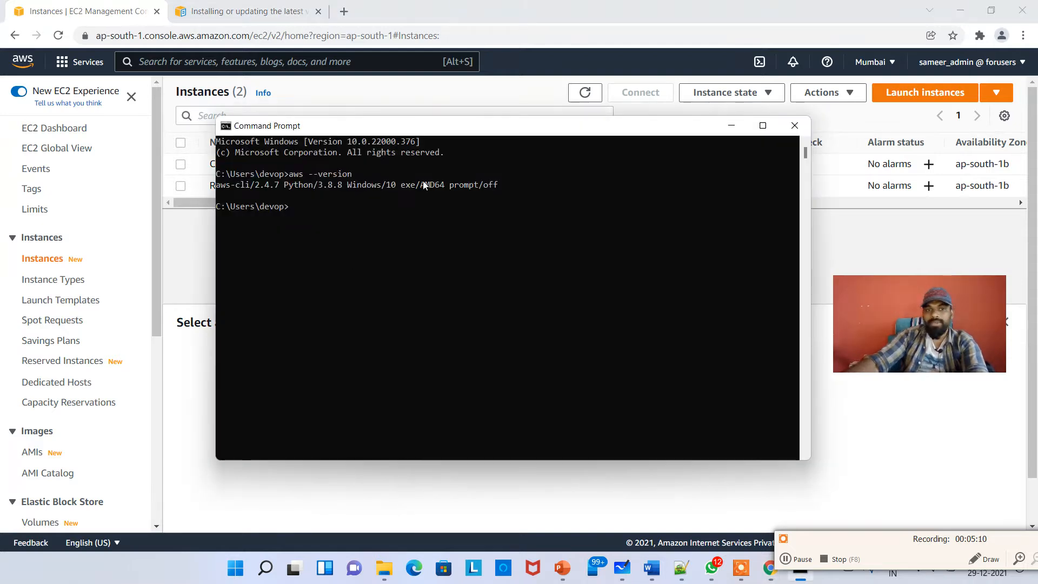
pyautogui.doubleClick(482, 132)
pyautogui.click(452, 252)
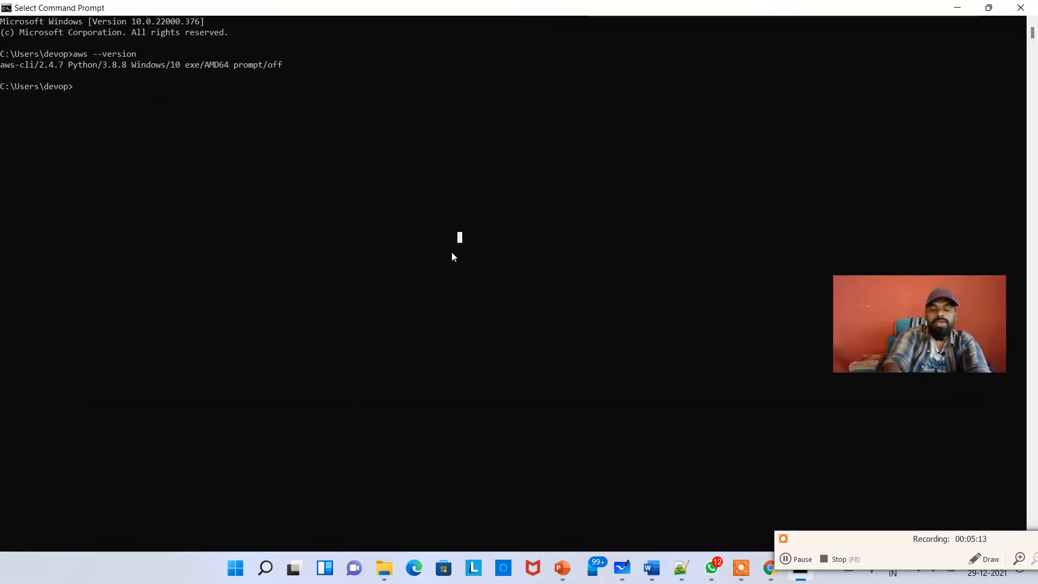
# Run aws configure and leave the access key, secret key, region and output format prompts empty
pyautogui.write('aws config')
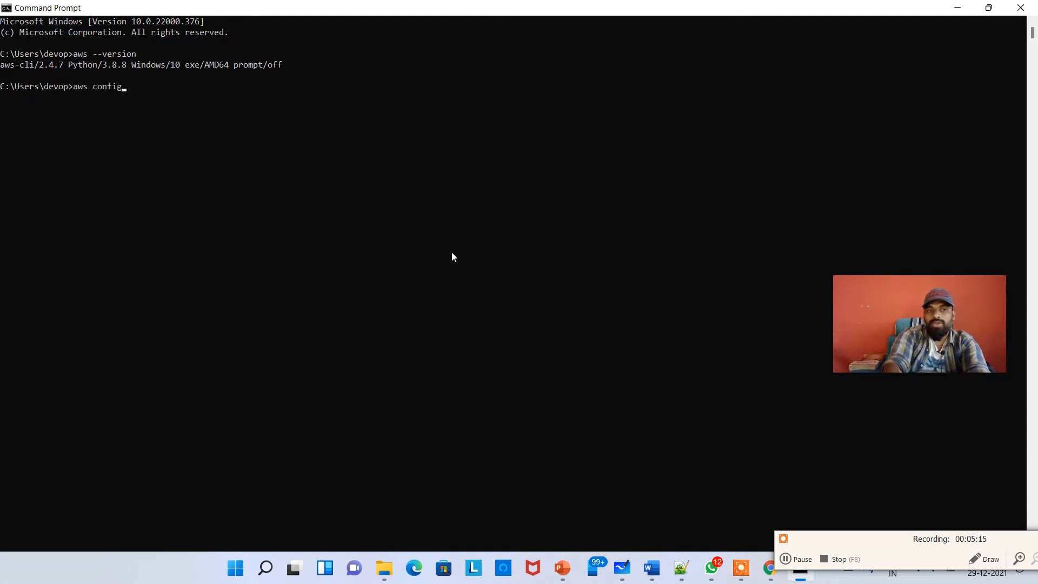
pyautogui.write('ure')
pyautogui.press('Return')
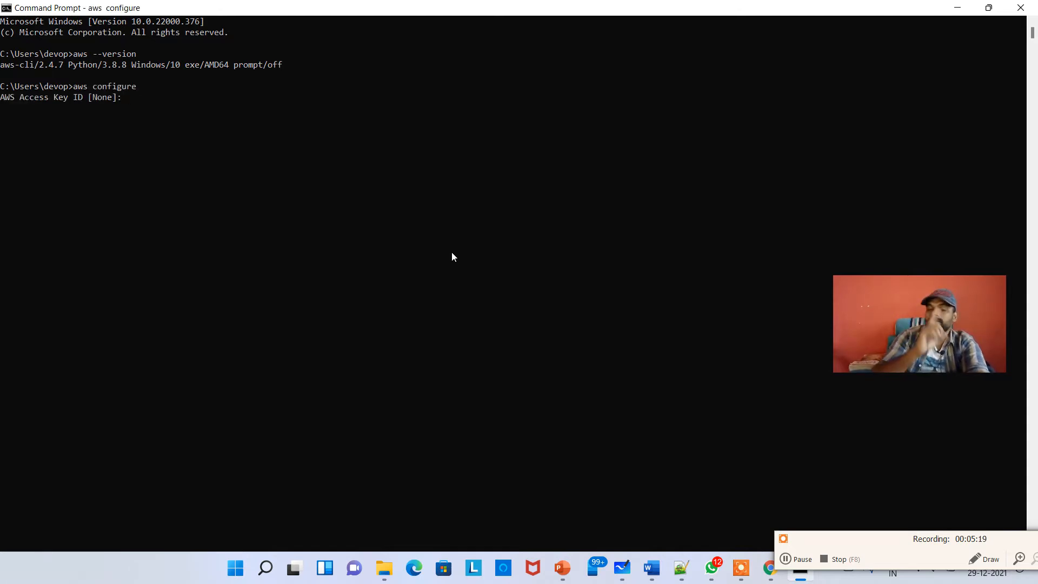
pyautogui.press('Return')
pyautogui.press('Return')
pyautogui.press('Return')
pyautogui.press('Return')
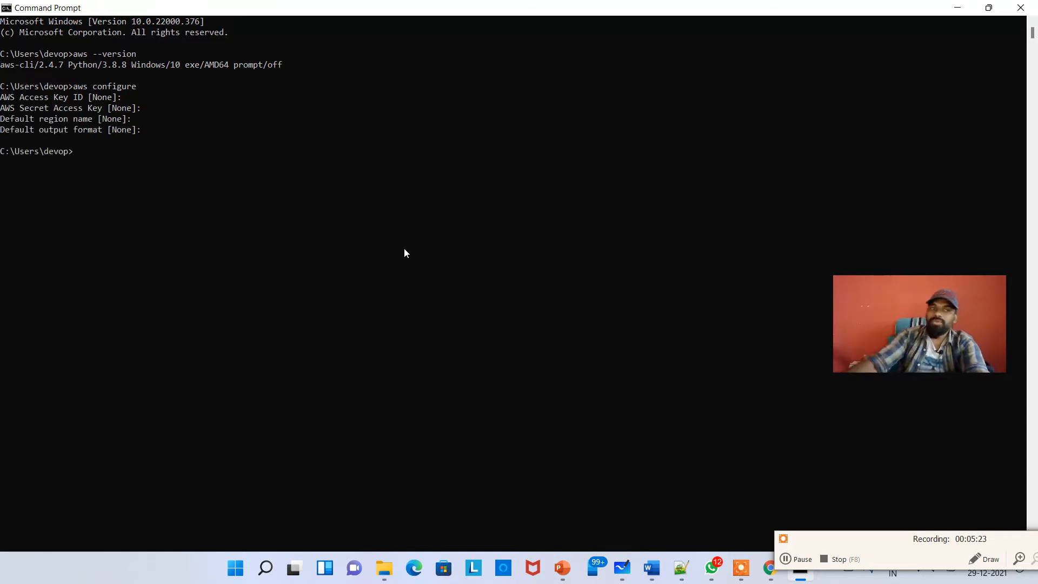
# Highlight the aws configure prompts for access key ID, secret access key, region and output format
pyautogui.moveTo(171, 141); pyautogui.dragTo(1, 90)
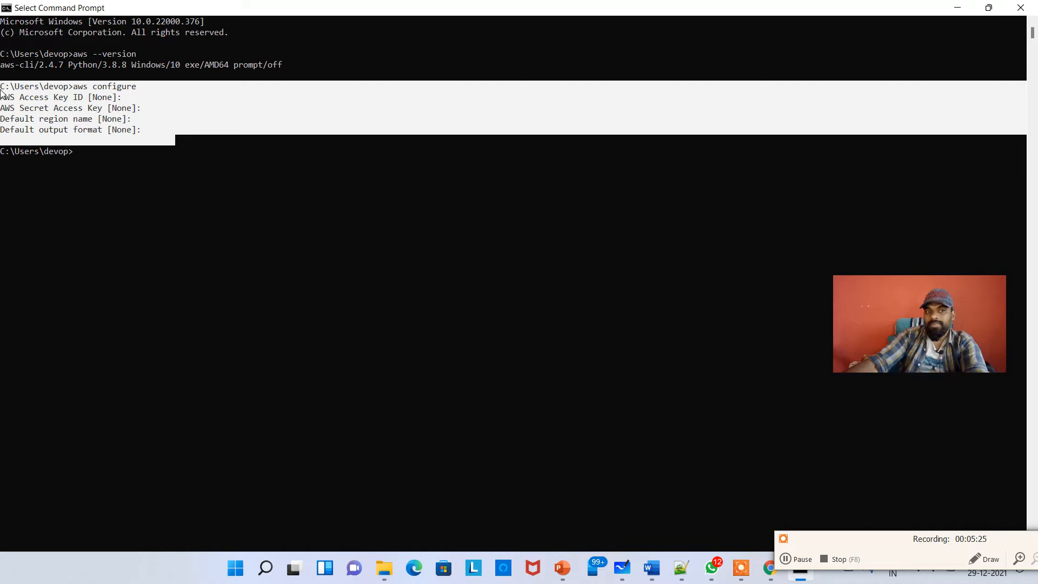
pyautogui.click(134, 144)
pyautogui.moveTo(153, 137); pyautogui.dragTo(1, 96)
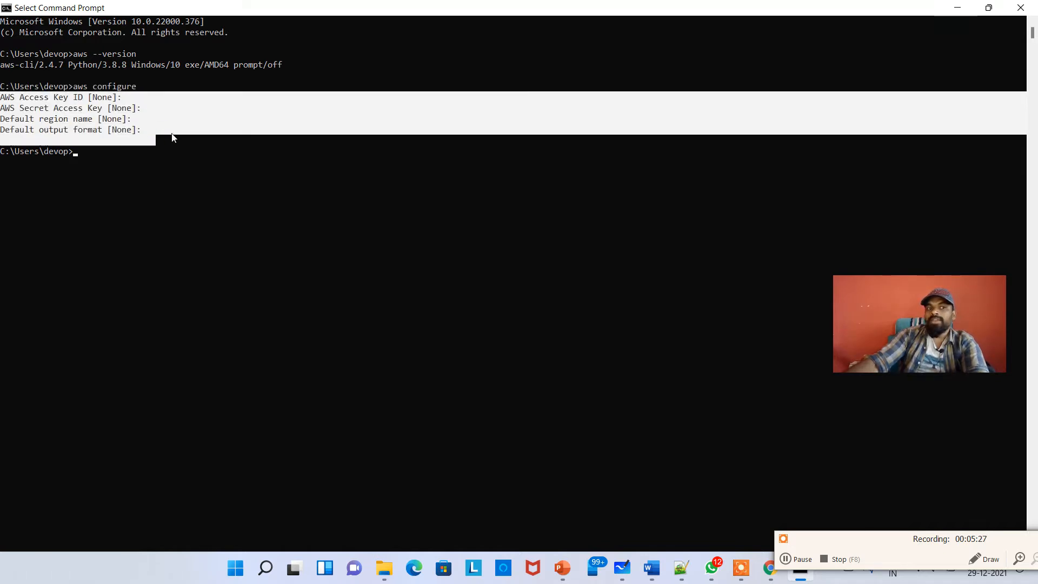
pyautogui.click(172, 133)
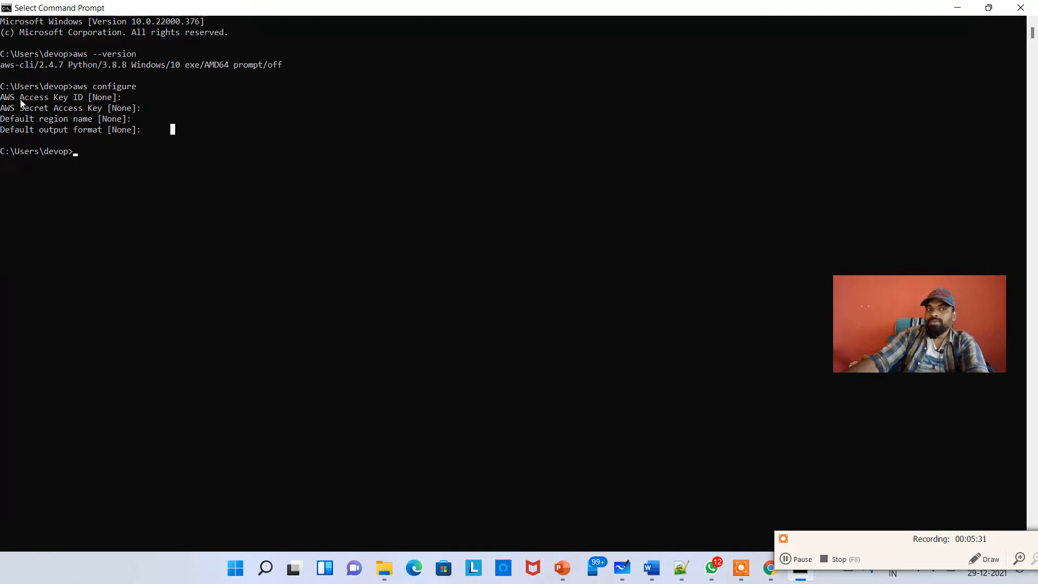
pyautogui.moveTo(20, 99); pyautogui.dragTo(72, 106)
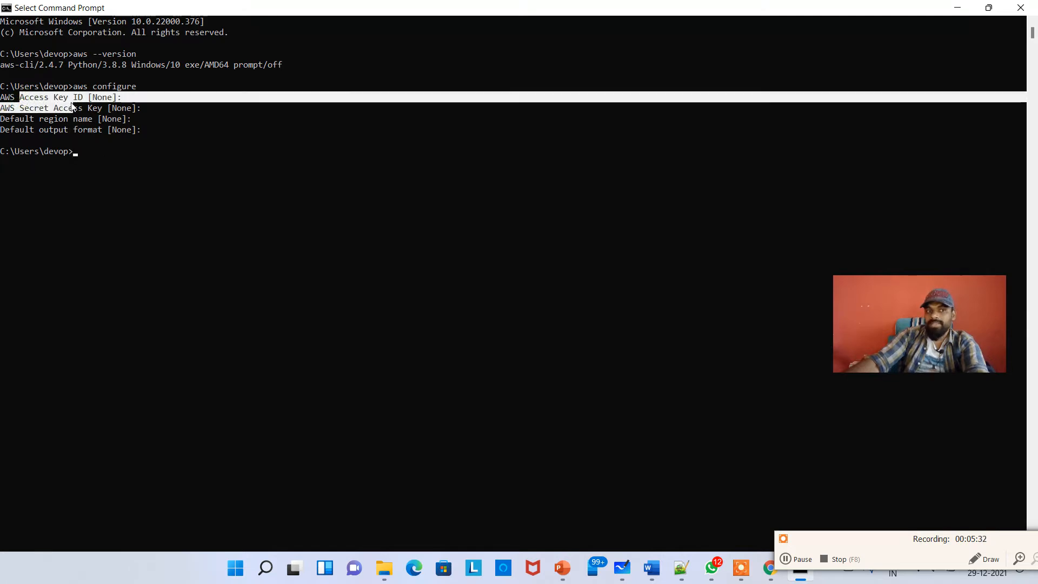
pyautogui.click(31, 115)
pyautogui.click(186, 118)
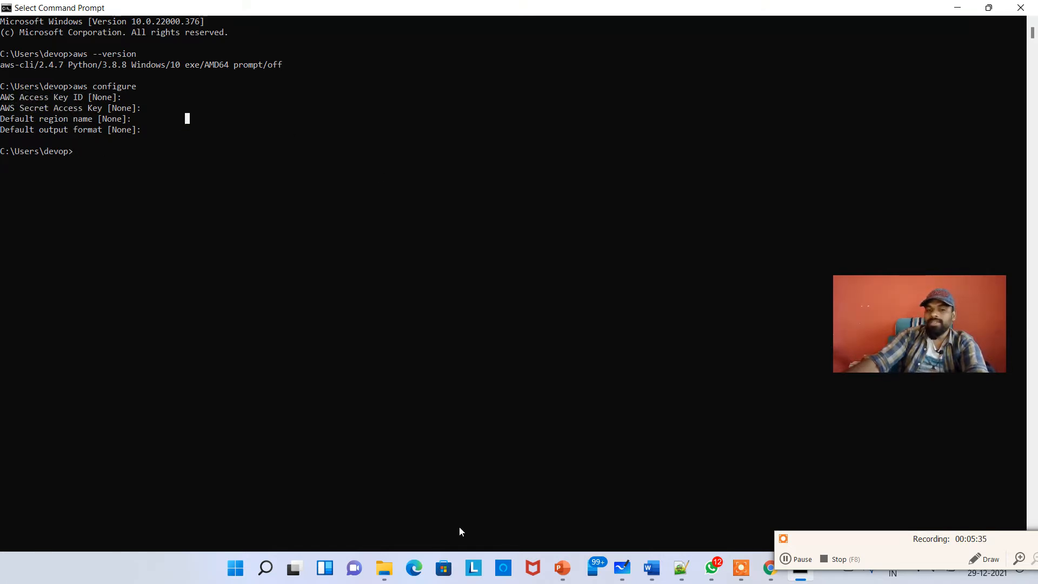
# Open the IAM user's credentials CSV file from the Downloads folder in File Explorer
pyautogui.click(384, 567)
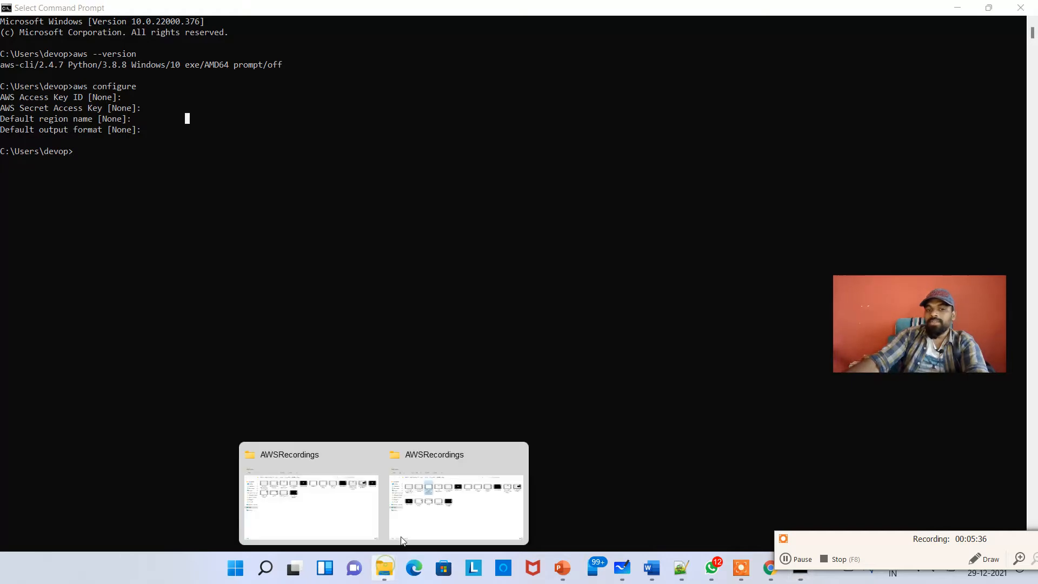
pyautogui.click(330, 504)
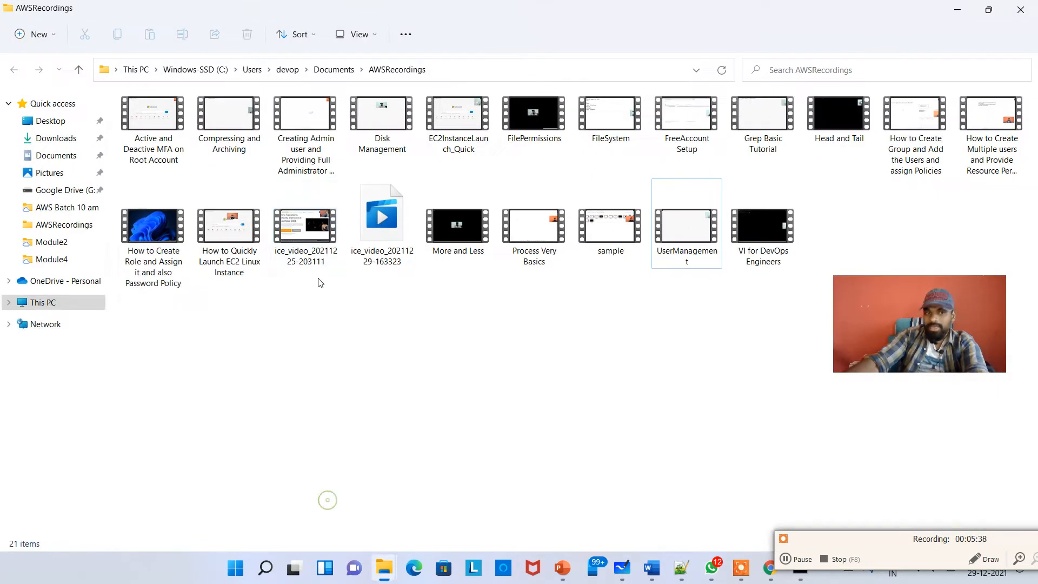
pyautogui.click(59, 140)
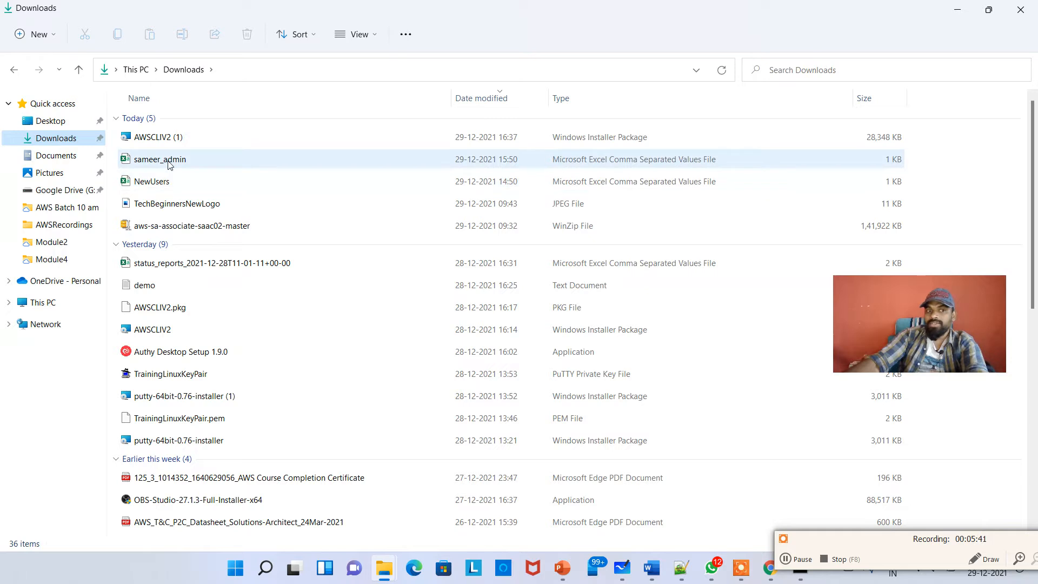
pyautogui.click(168, 162)
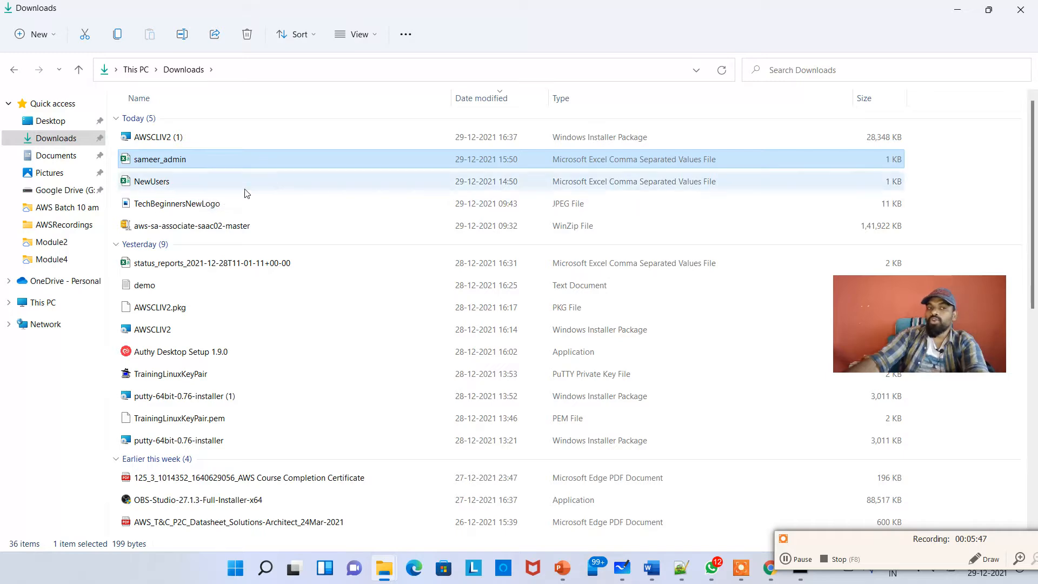
pyautogui.doubleClick(184, 161)
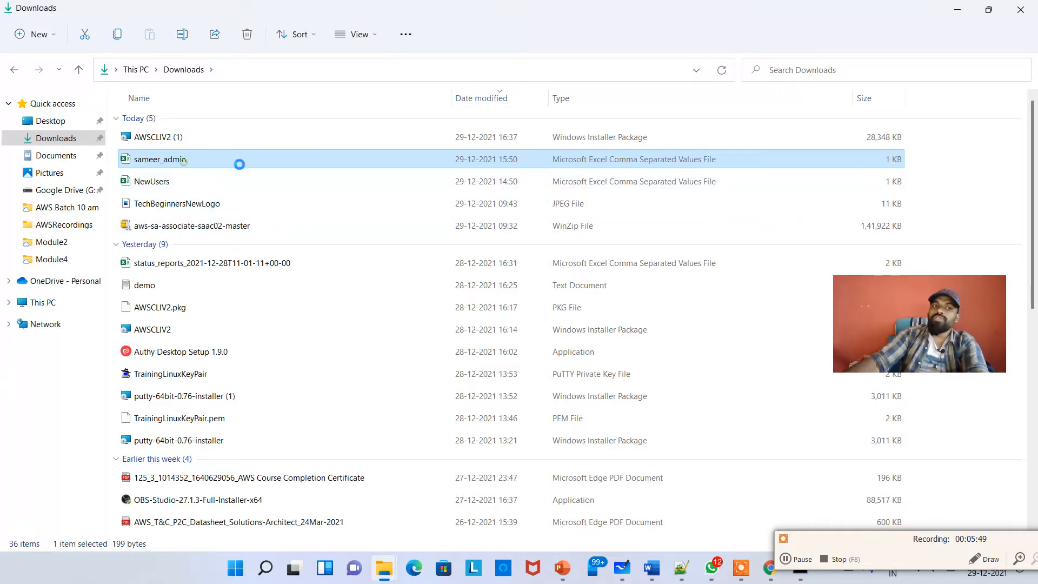
pyautogui.click(157, 262)
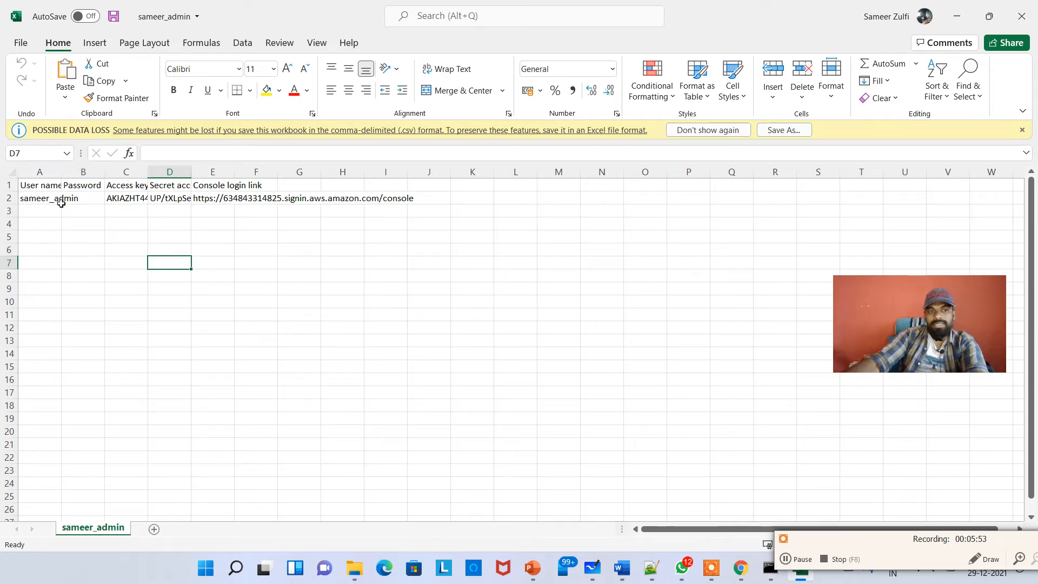
# Widen the spreadsheet's columns to reveal the access key ID and secret access key values
pyautogui.doubleClick(61, 172)
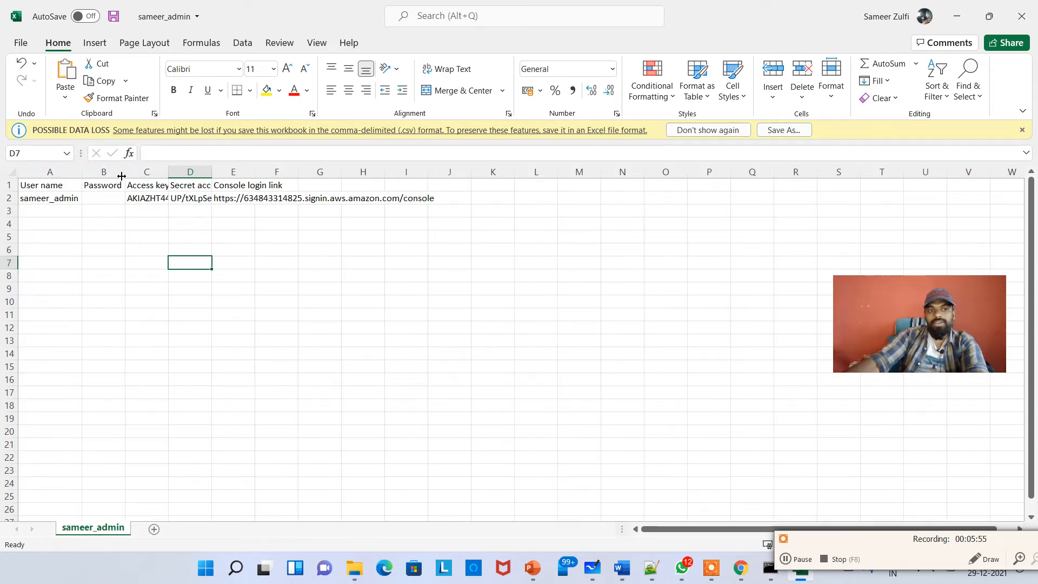
pyautogui.doubleClick(168, 172)
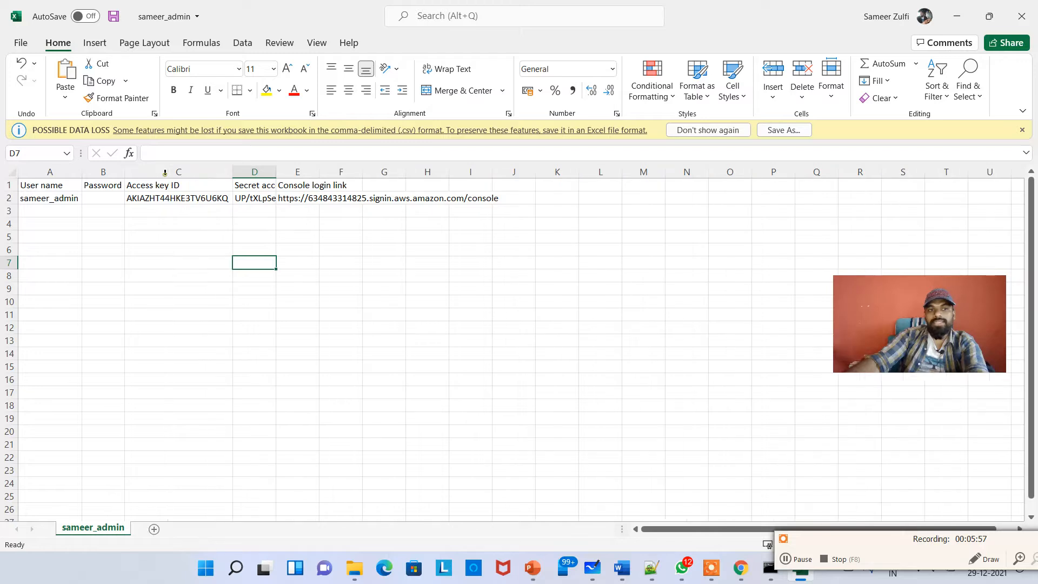
pyautogui.click(184, 198)
pyautogui.moveTo(277, 172); pyautogui.dragTo(280, 173)
pyautogui.doubleClick(279, 172)
pyautogui.click(324, 237)
pyautogui.click(324, 197)
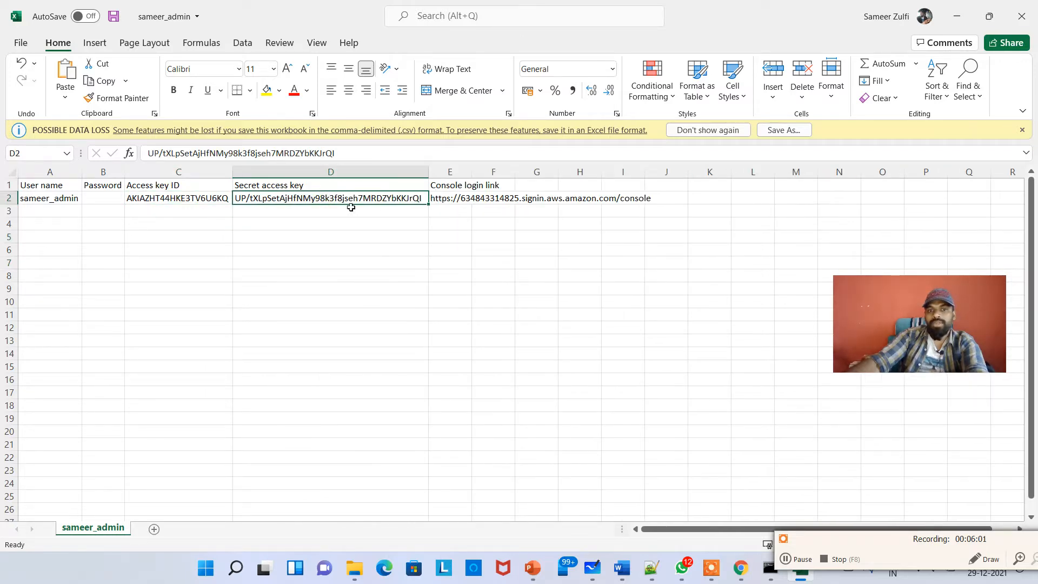
# Switch to the Command Prompt and type the aws configure command
pyautogui.click(255, 221)
pyautogui.click(811, 542)
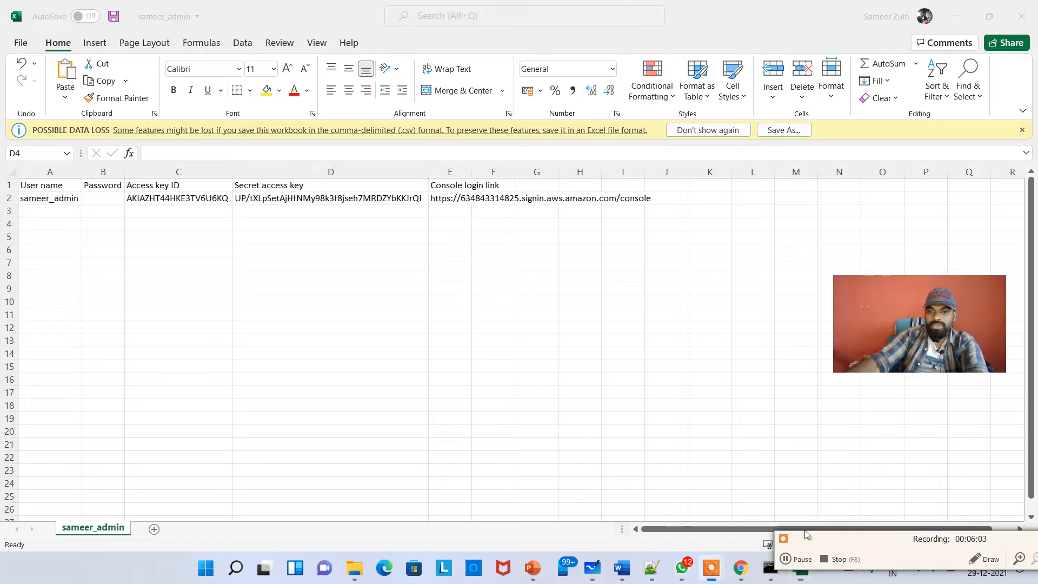
pyautogui.moveTo(810, 542); pyautogui.dragTo(763, 444)
pyautogui.click(770, 567)
pyautogui.click(235, 229)
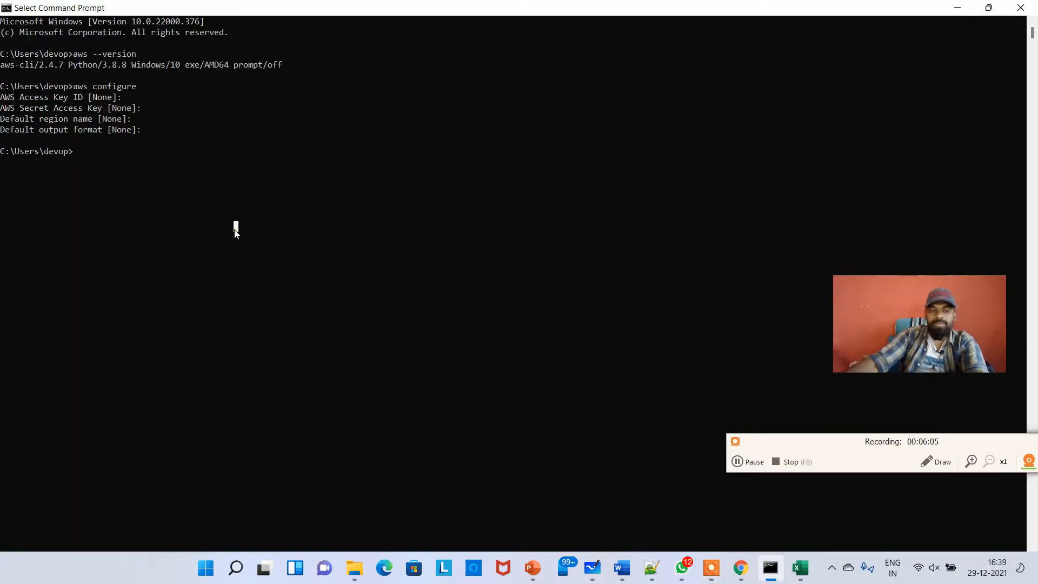
pyautogui.write('aws configure')
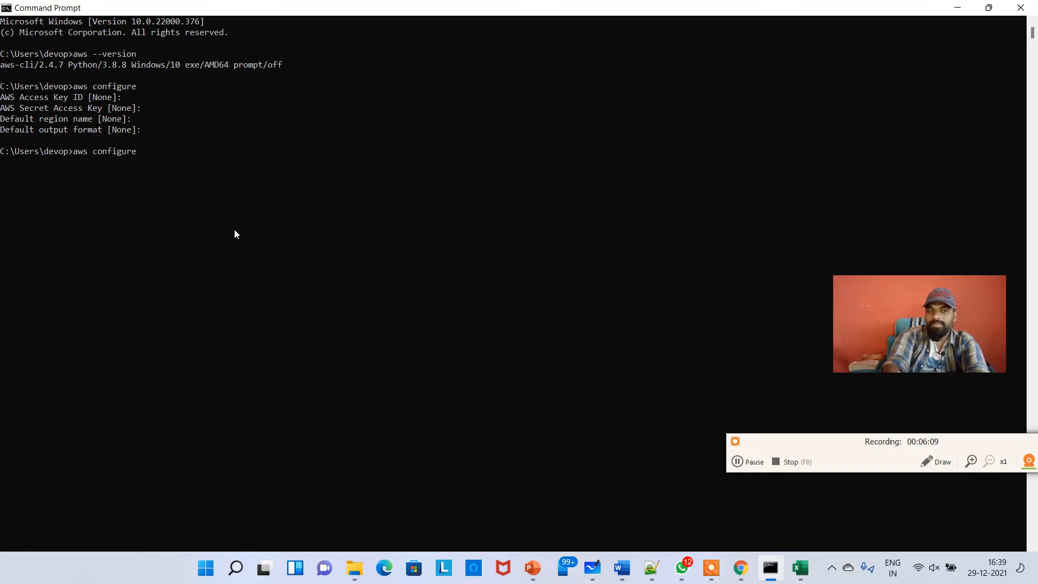
pyautogui.write(' --pr')
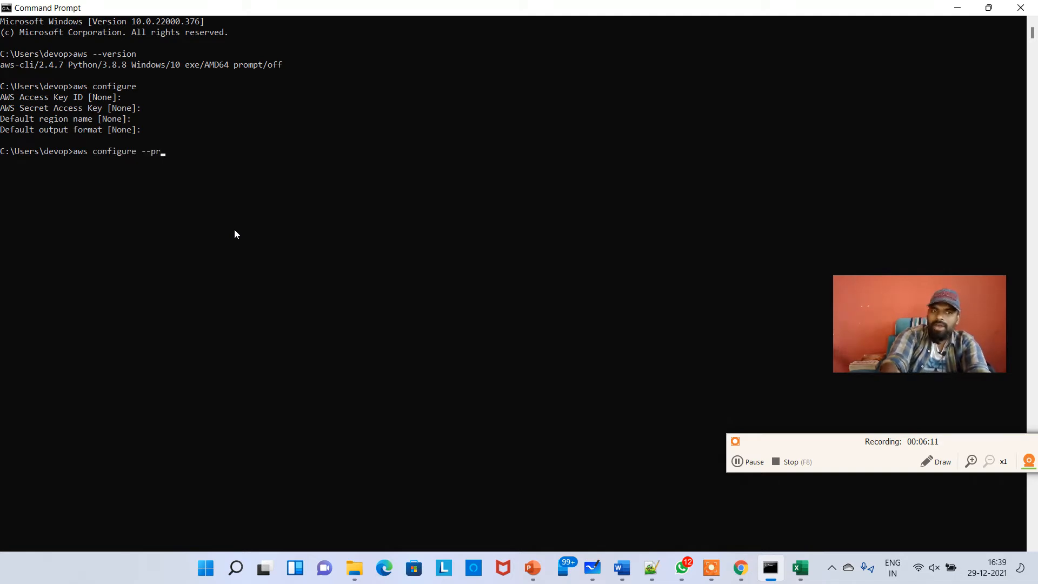
pyautogui.write('ofile app-dev')
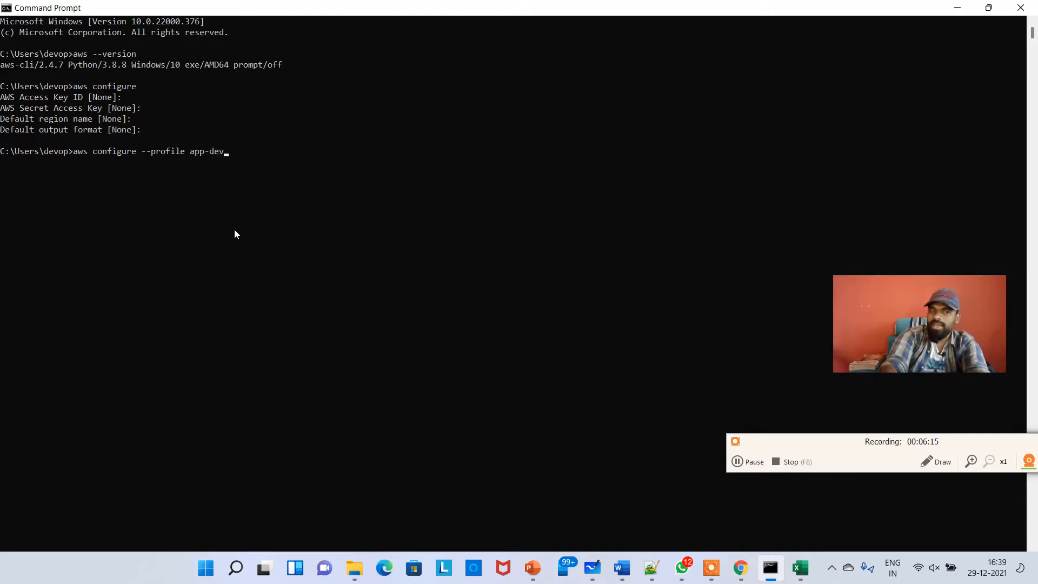
pyautogui.press('BackSpace')
pyautogui.press('BackSpace')
pyautogui.press('BackSpace')
pyautogui.press('BackSpace')
pyautogui.press('BackSpace')
pyautogui.press('BackSpace')
pyautogui.press('BackSpace')
pyautogui.press('BackSpace')
pyautogui.press('BackSpace')
pyautogui.press('BackSpace')
pyautogui.press('BackSpace')
pyautogui.press('BackSpace')
pyautogui.press('BackSpace')
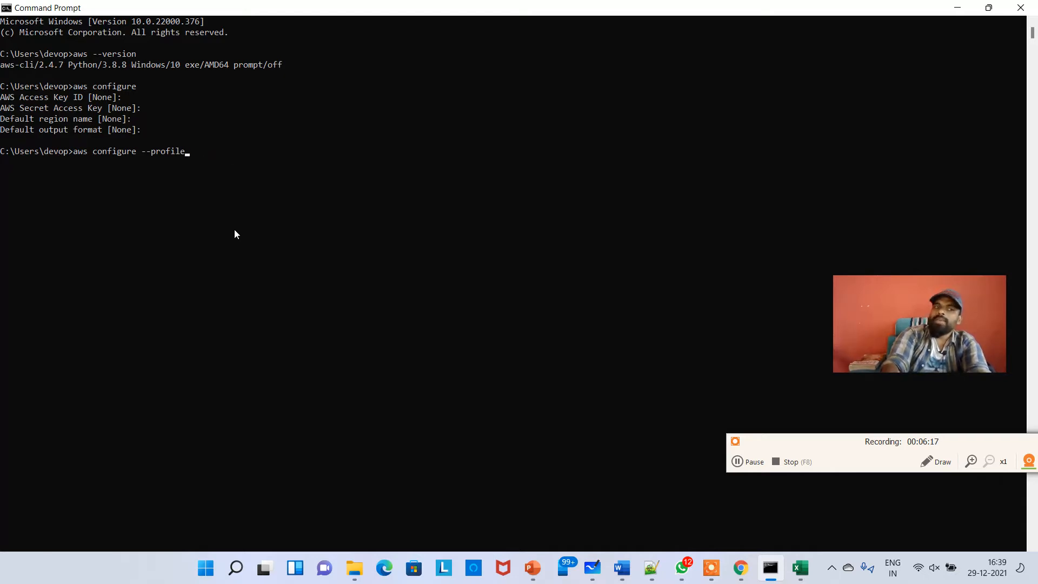
pyautogui.press('BackSpace')
pyautogui.press('BackSpace')
pyautogui.press('BackSpace')
pyautogui.press('BackSpace')
pyautogui.press('BackSpace')
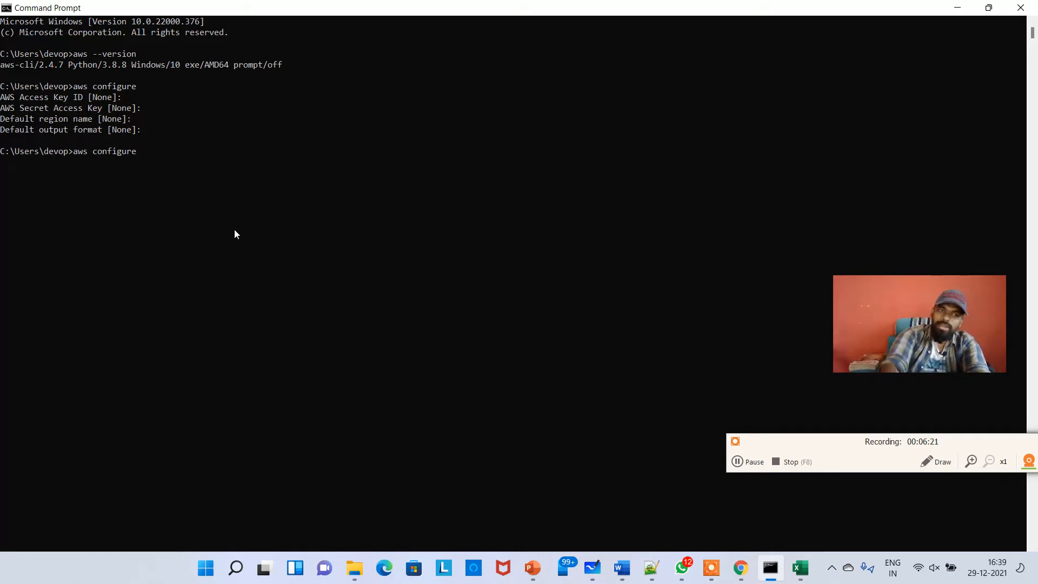
# Run aws configure and paste the access key ID copied from the spreadsheet at the access key ID prompt
pyautogui.press('Return')
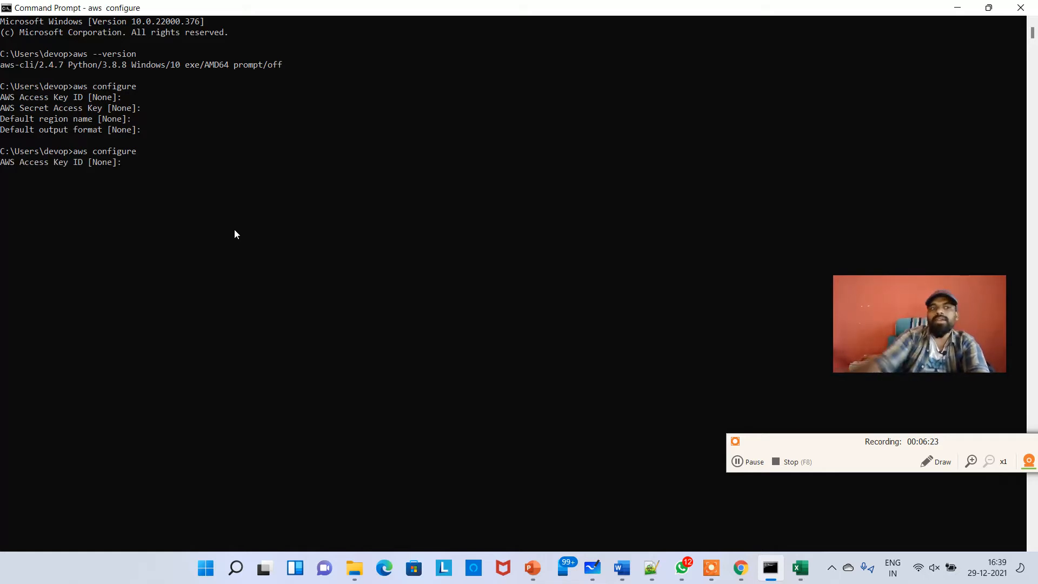
pyautogui.hotkey('alt', 'Tab')
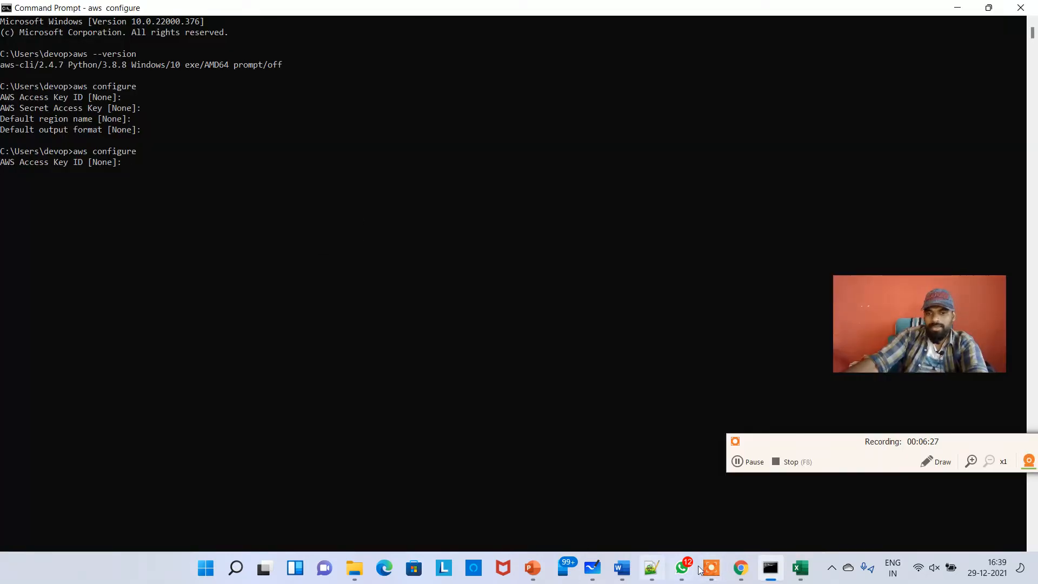
pyautogui.click(800, 567)
pyautogui.click(321, 252)
pyautogui.click(195, 199)
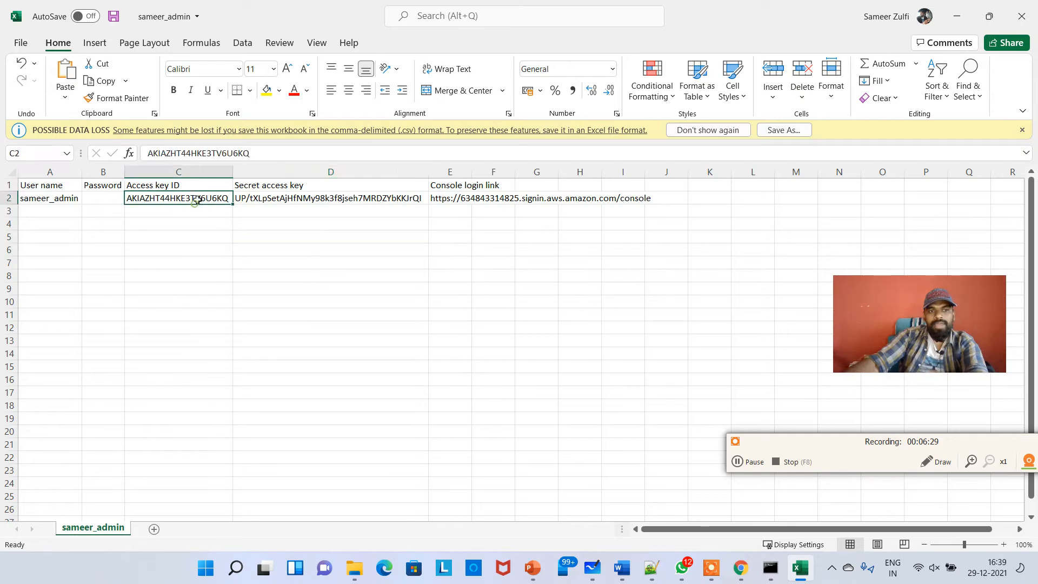
pyautogui.rightClick(195, 205)
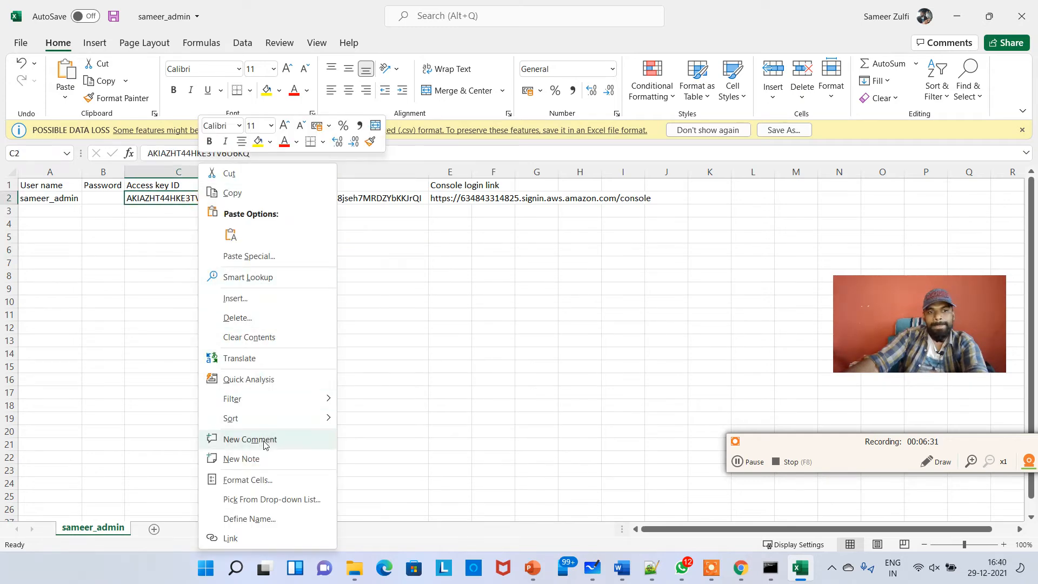
pyautogui.click(232, 192)
pyautogui.hotkey('alt', 'Tab')
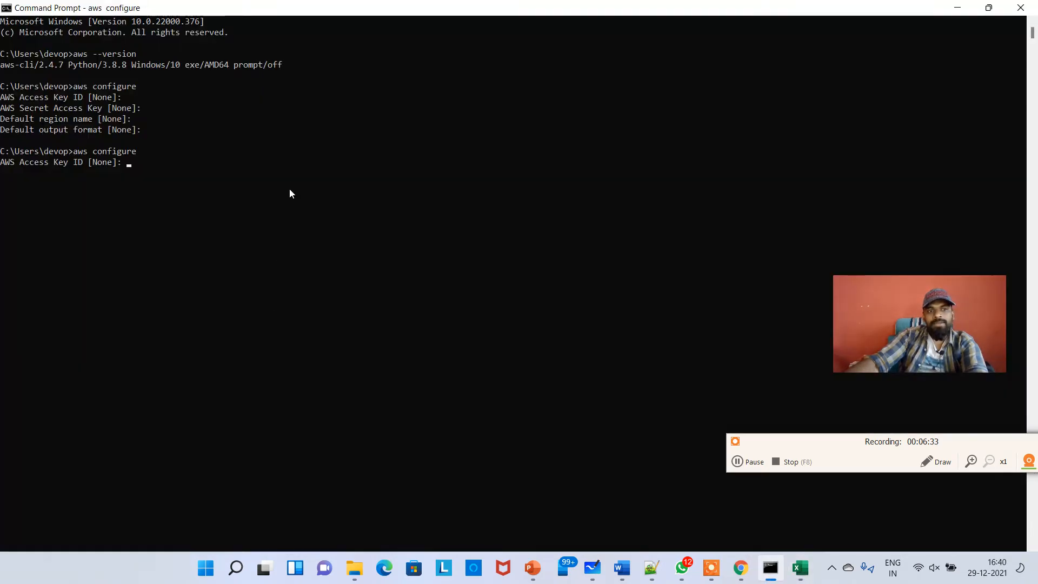
pyautogui.rightClick(285, 125)
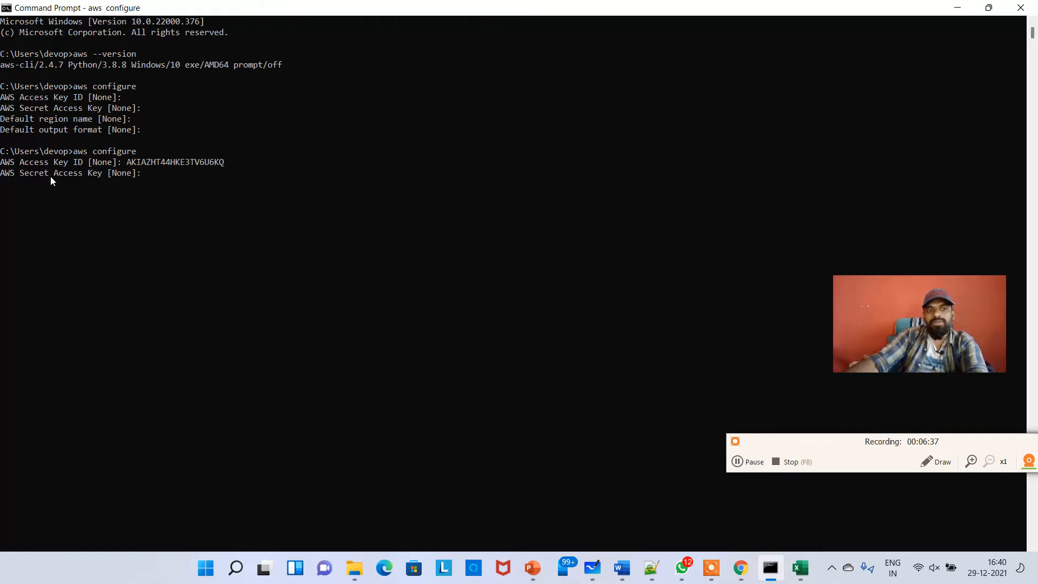
# Copy the secret access key from the spreadsheet and paste it at the secret access key prompt
pyautogui.hotkey('alt', 'Tab')
pyautogui.click(314, 236)
pyautogui.click(314, 199)
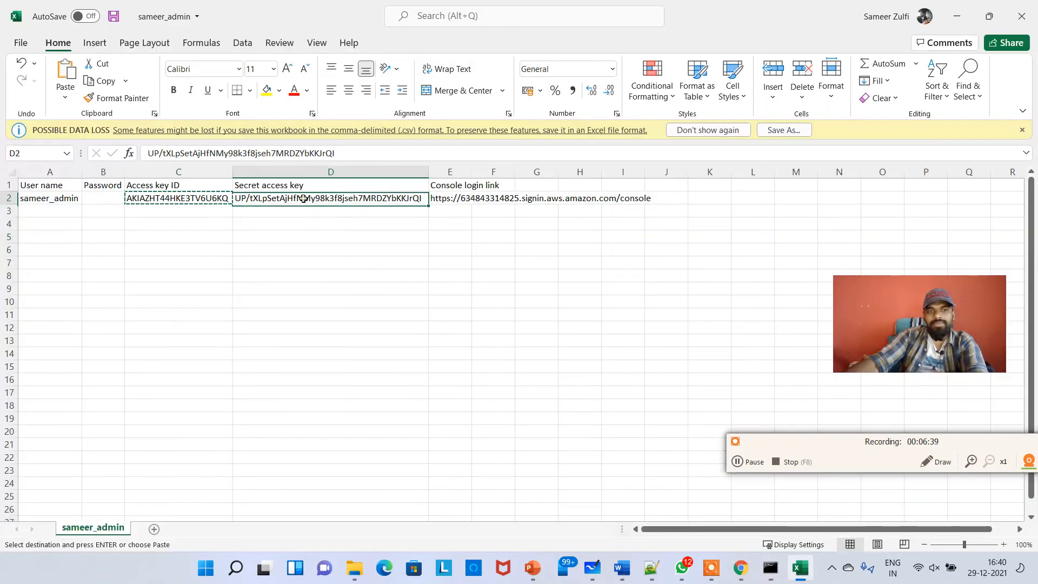
pyautogui.moveTo(311, 204); pyautogui.dragTo(311, 204)
pyautogui.press('Escape')
pyautogui.rightClick(295, 197)
pyautogui.click(324, 193)
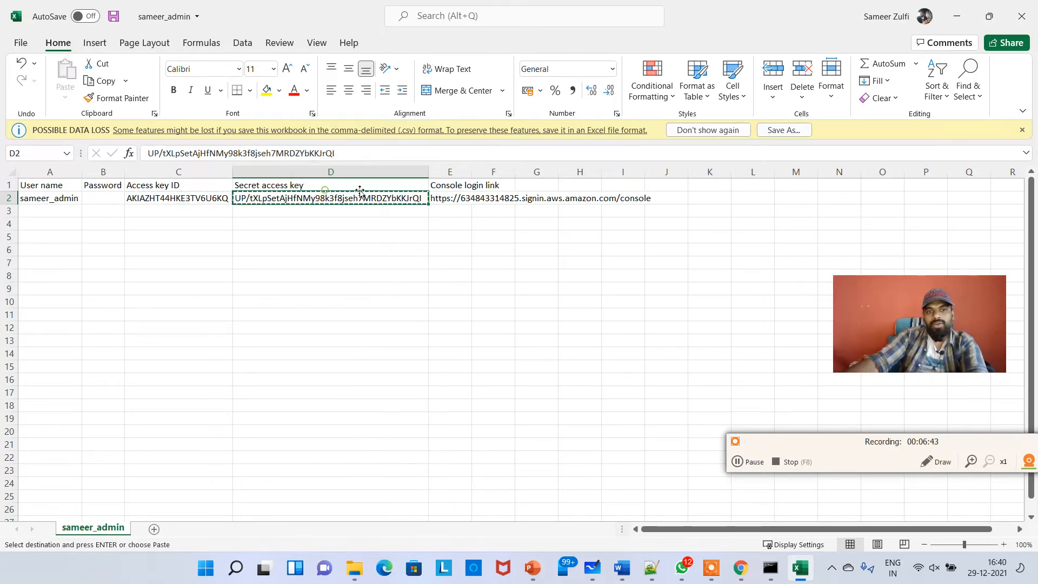
pyautogui.hotkey('alt', 'Tab')
pyautogui.hotkey('ctrl', 'v')
pyautogui.press('Return')
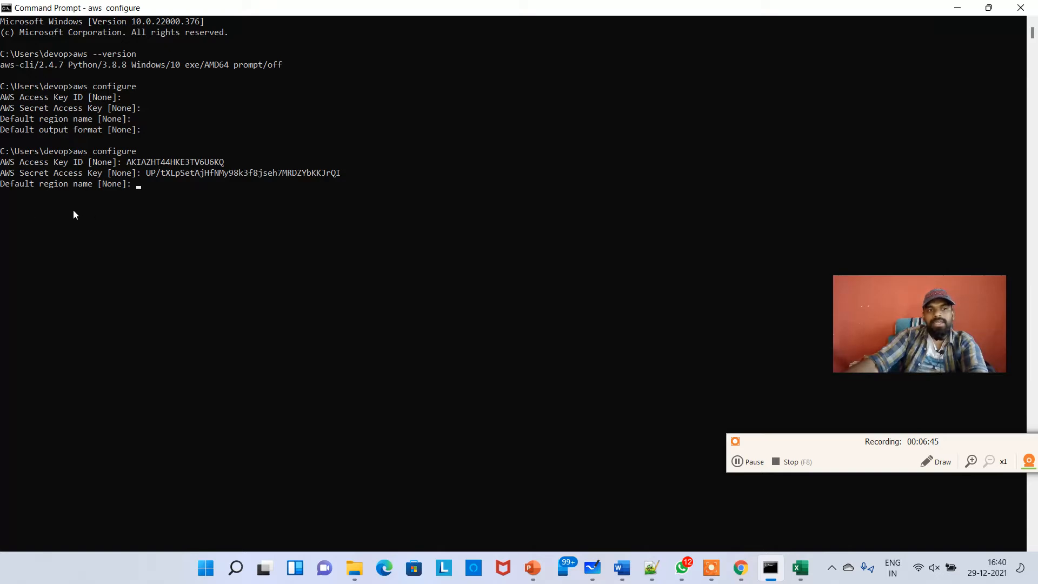
# Check the console's region menu for the Mumbai region code, then return to the Command Prompt
pyautogui.hotkey('alt', 'Tab')
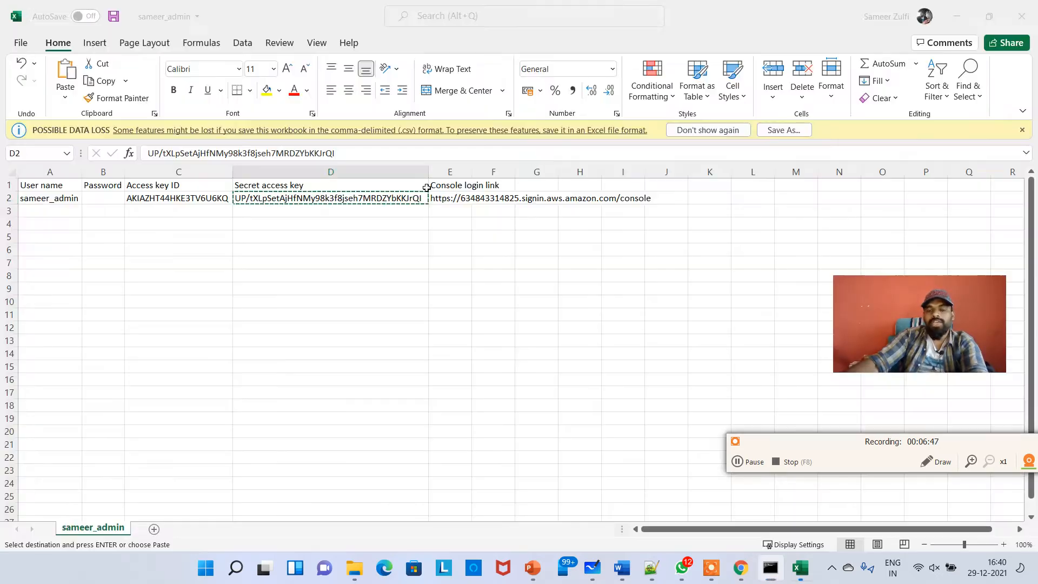
pyautogui.hotkey('alt', 'Tab')
pyautogui.click(506, 161)
pyautogui.hotkey('alt', 'Tab')
pyautogui.hotkey('alt', 'Tab')
pyautogui.hotkey('alt', 'Tab')
pyautogui.hotkey('alt', 'Tab')
pyautogui.hotkey('alt', 'Tab')
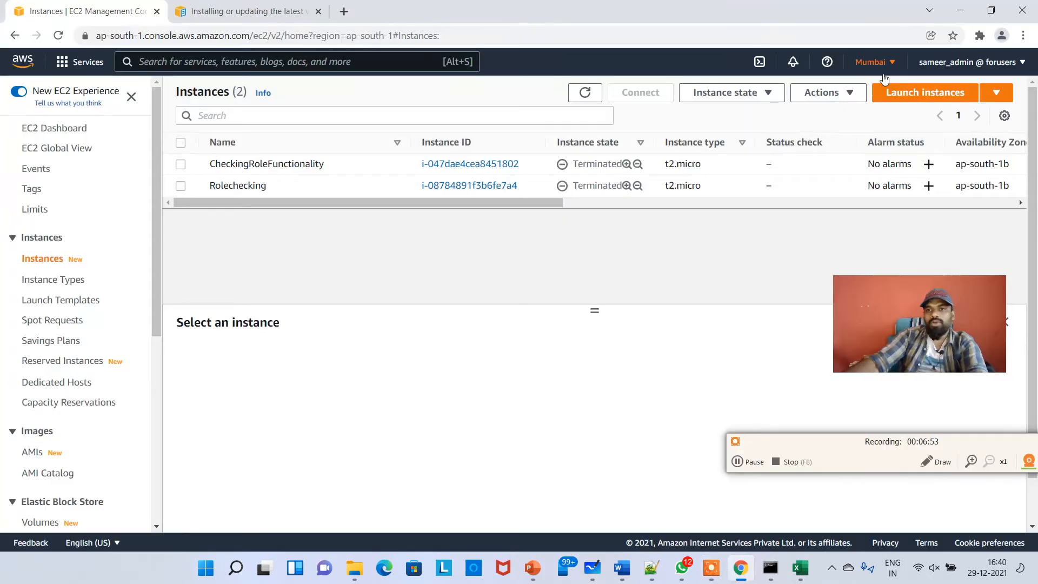
pyautogui.click(873, 62)
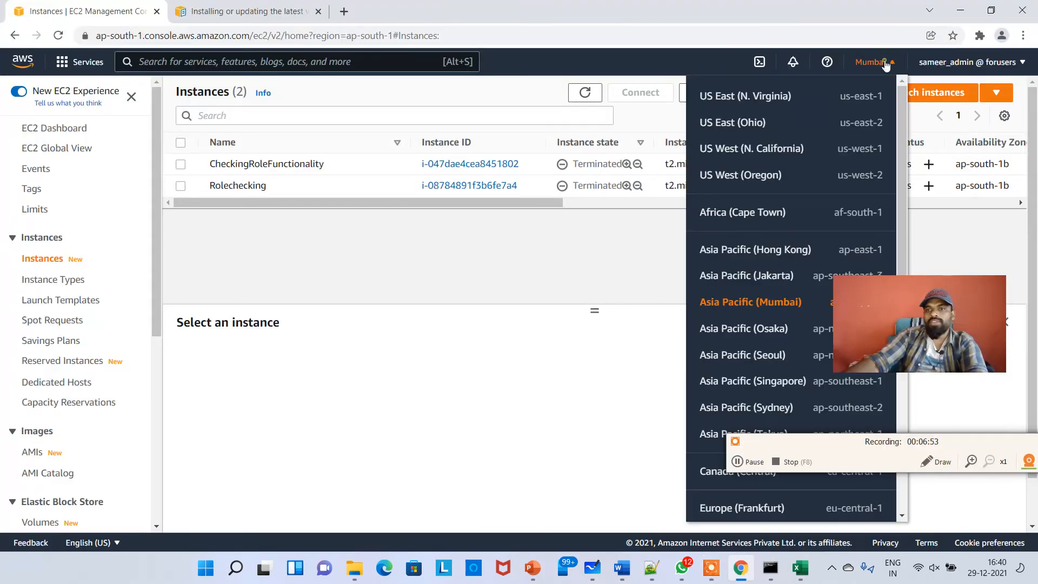
pyautogui.moveTo(851, 292); pyautogui.dragTo(668, 404)
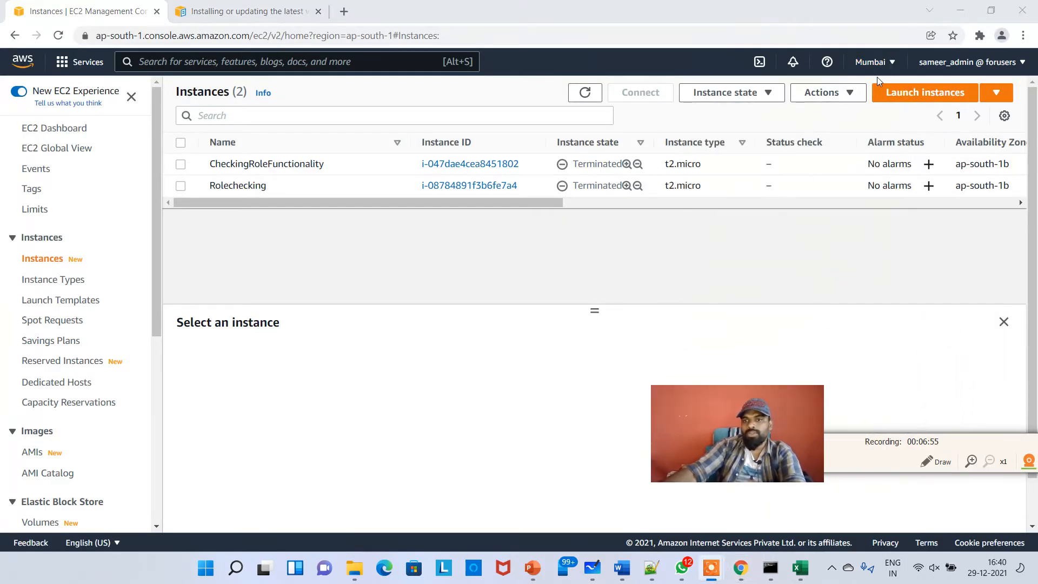
pyautogui.click(872, 62)
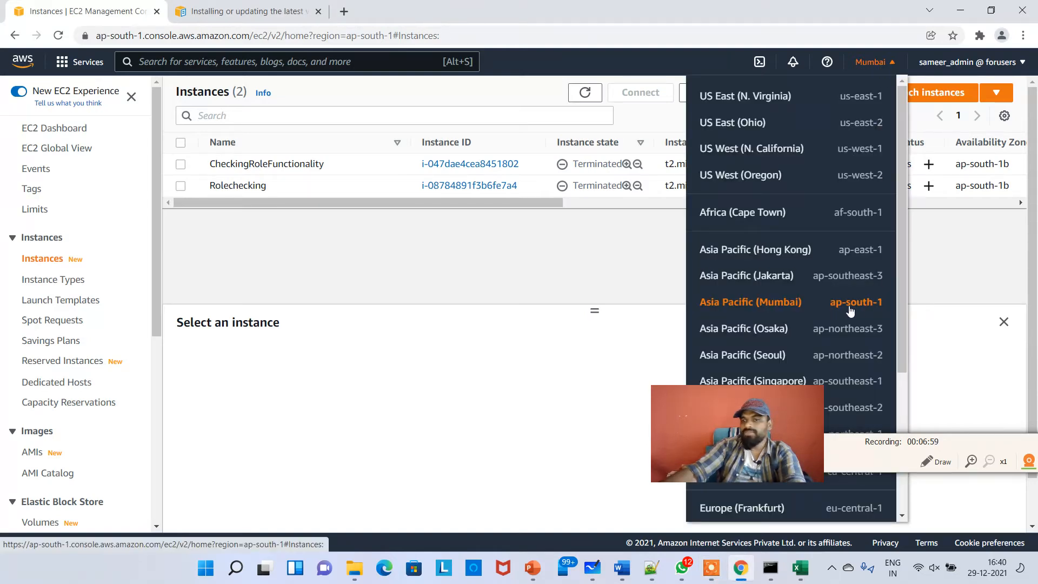
pyautogui.press('super+Tab')
pyautogui.press('Escape')
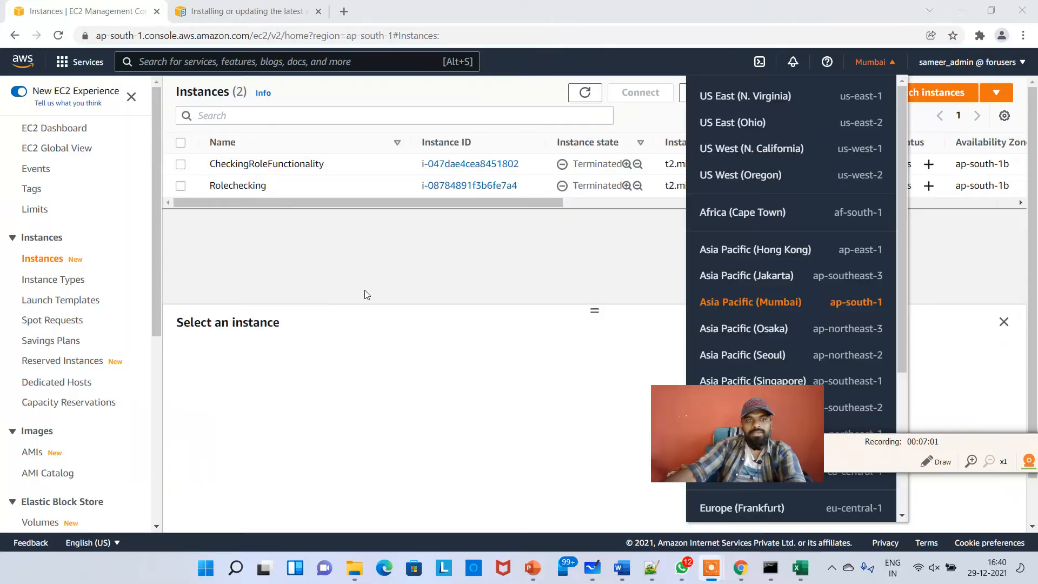
pyautogui.hotkey('alt', 'Tab')
pyautogui.hotkey('alt', 'Tab')
pyautogui.hotkey('alt', 'Tab')
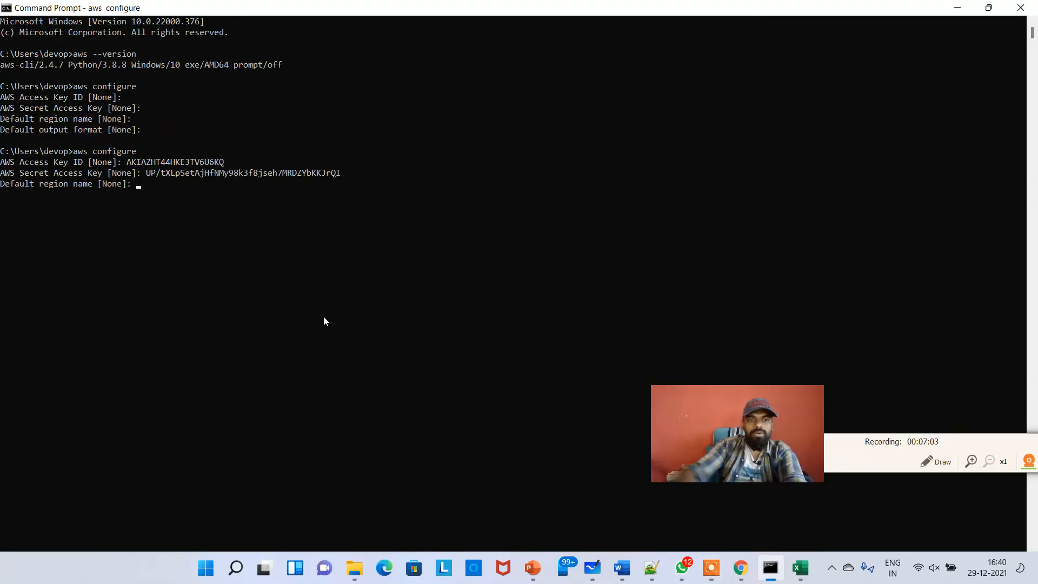
# Set the default region name to ap-south-1 and leave the default output format empty
pyautogui.write('ap-south-1')
pyautogui.press('Return')
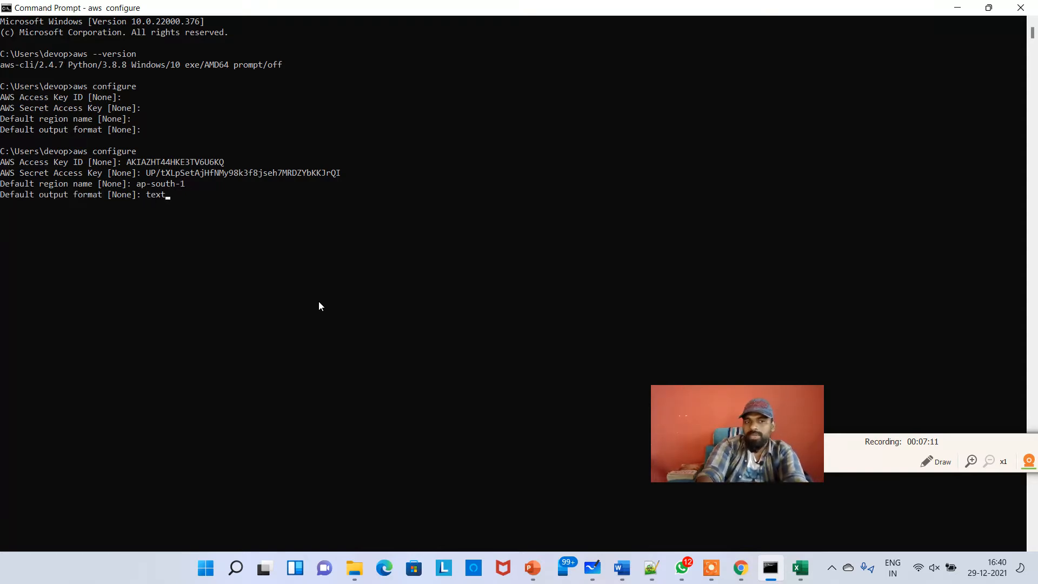
pyautogui.press('Return')
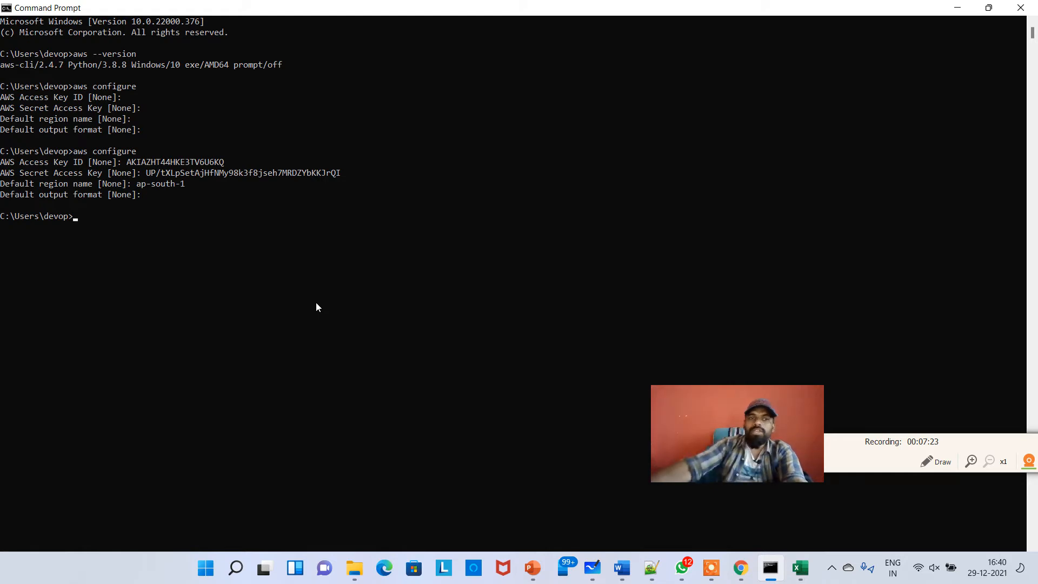
# List the account's S3 buckets by running aws s3 ls
pyautogui.click(265, 216)
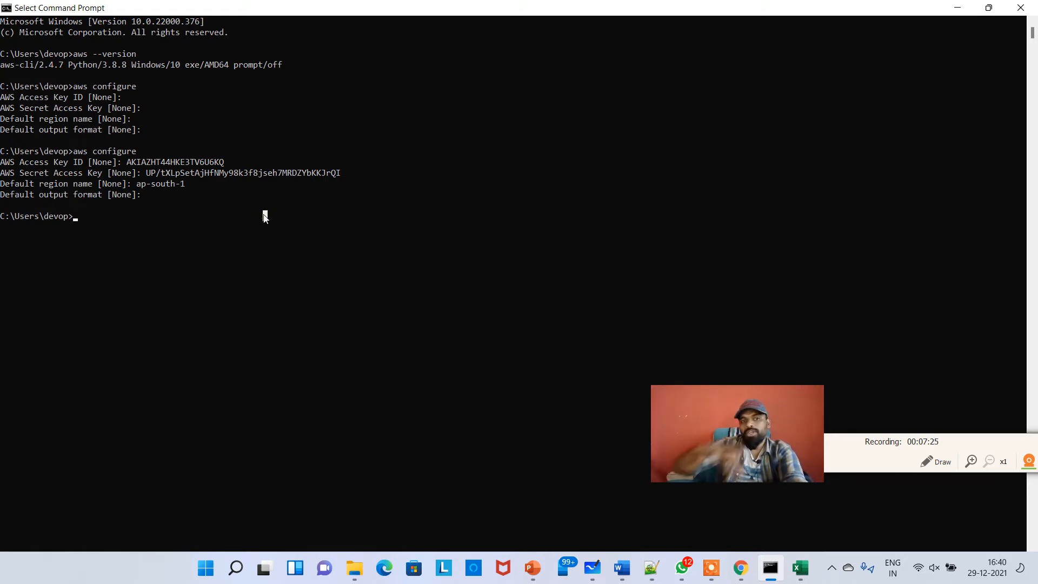
pyautogui.write('aws ')
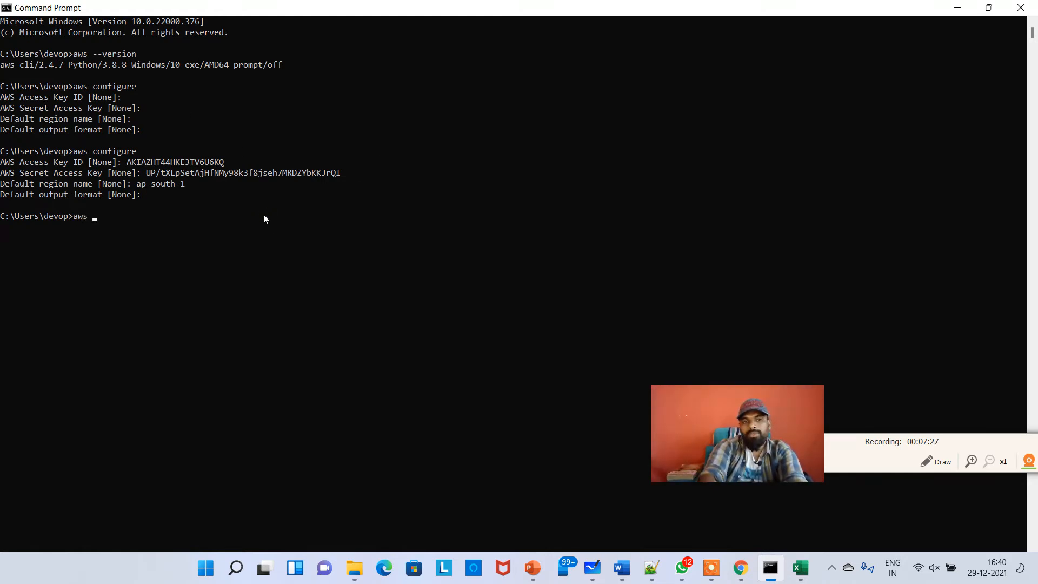
pyautogui.write('s3 ls')
pyautogui.press('Return')
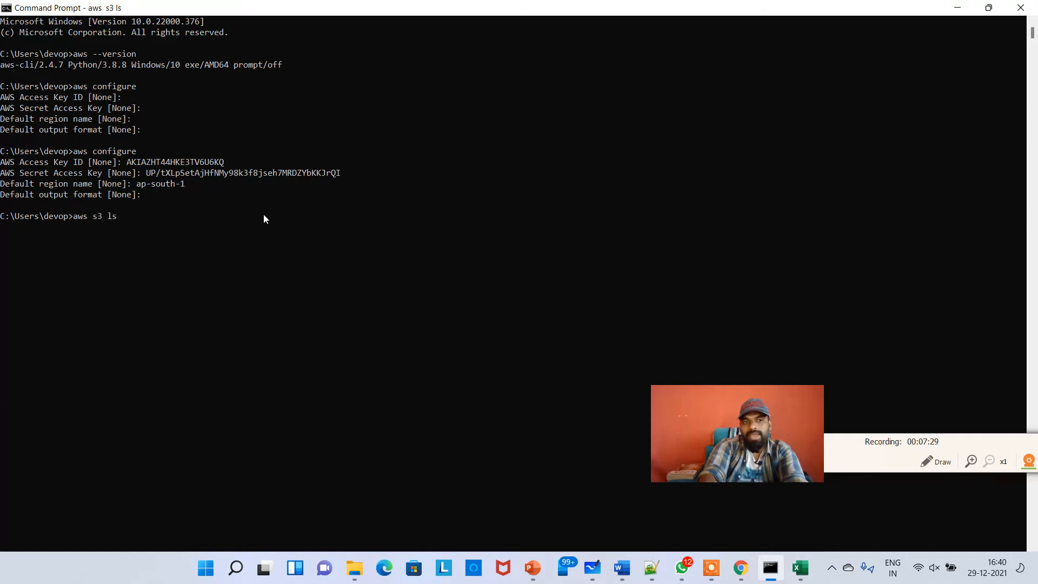
# Highlight the bucket lines in the aws s3 ls output
pyautogui.moveTo(219, 238); pyautogui.dragTo(2, 216)
pyautogui.click(290, 280)
pyautogui.doubleClick(334, 9)
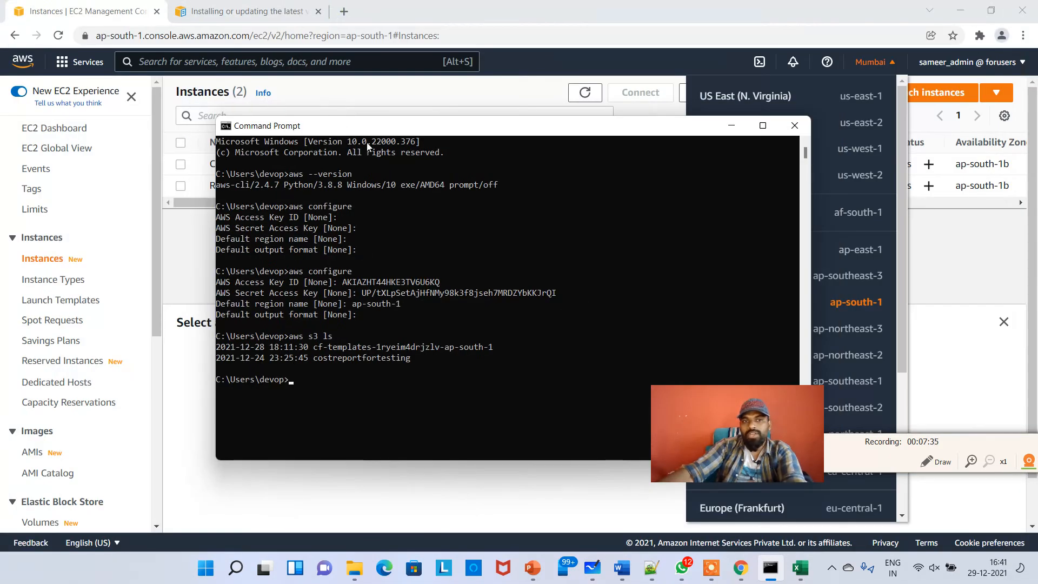
pyautogui.doubleClick(377, 129)
pyautogui.click(371, 334)
pyautogui.moveTo(216, 242); pyautogui.dragTo(1, 223)
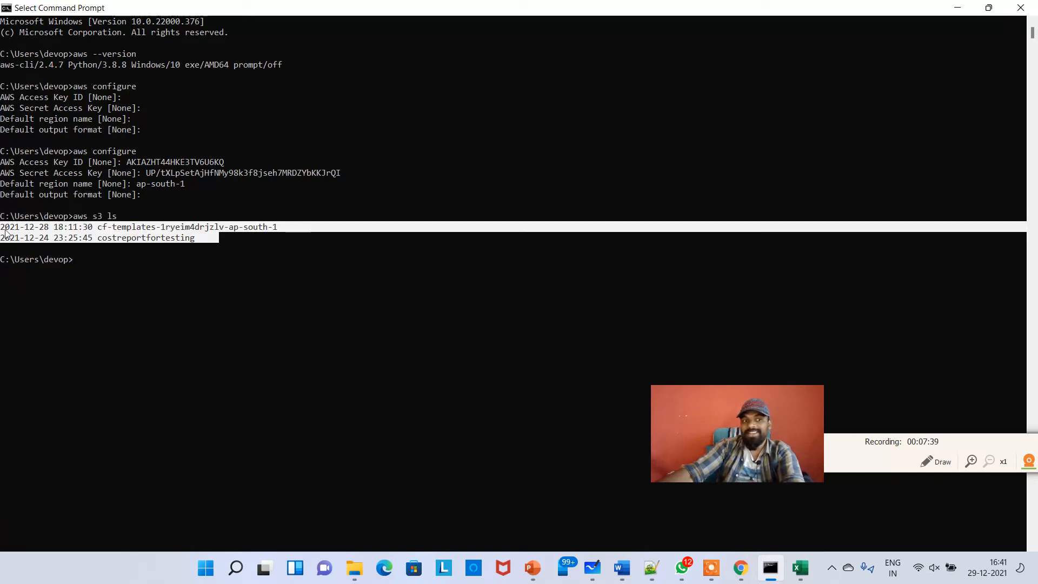
pyautogui.press('super+Tab')
pyautogui.press('Escape')
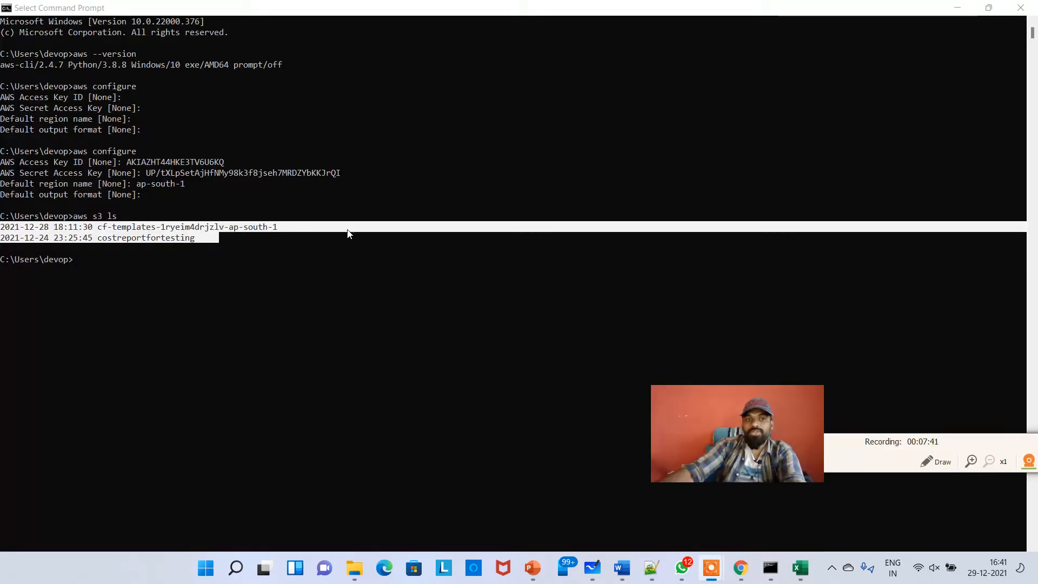
# Open the S3 console through the service search to compare its bucket list with the CLI output
pyautogui.click(960, 10)
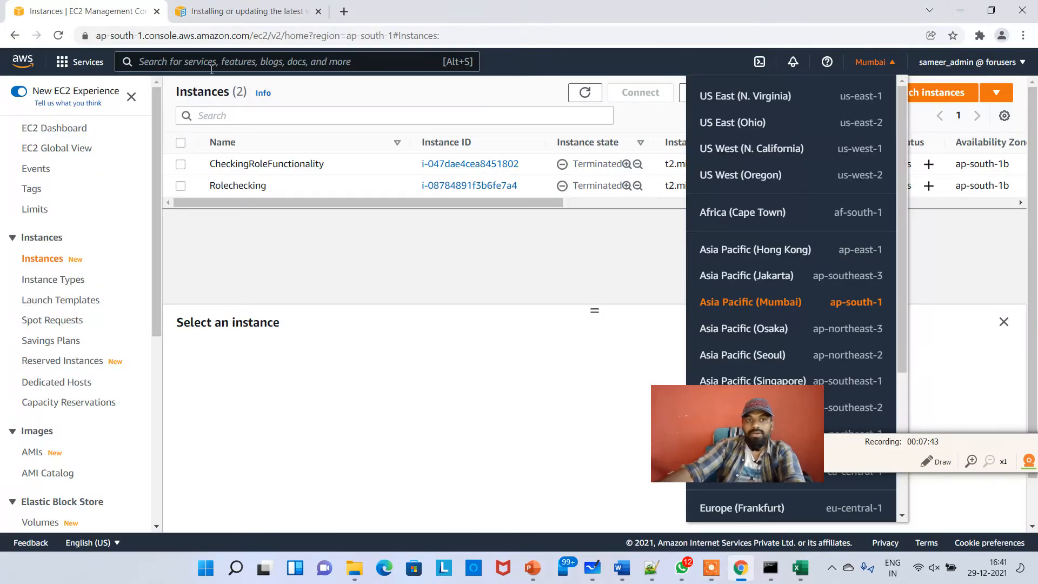
pyautogui.click(182, 78)
pyautogui.click(181, 64)
pyautogui.write('s3')
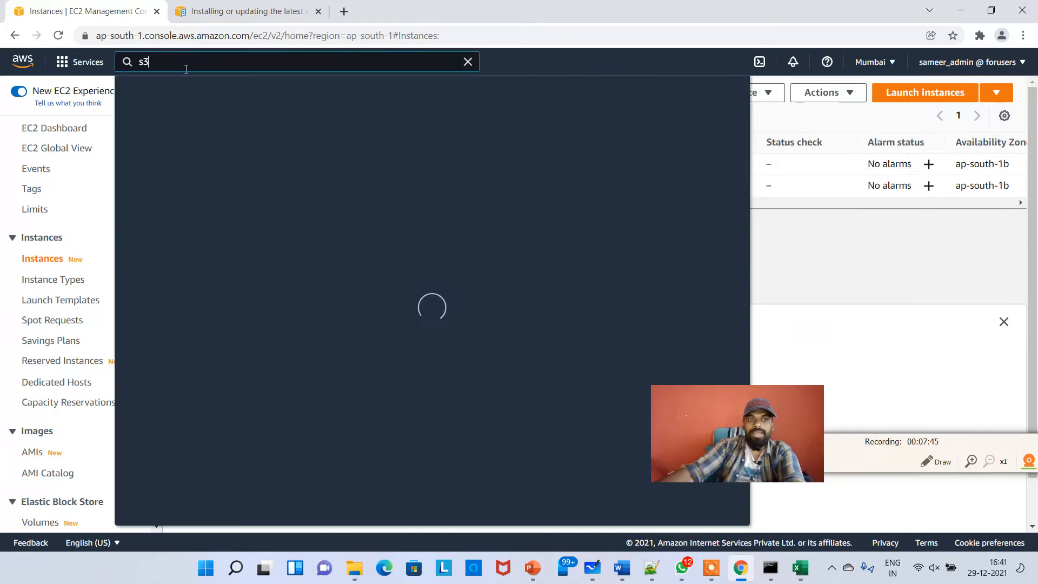
pyautogui.click(327, 167)
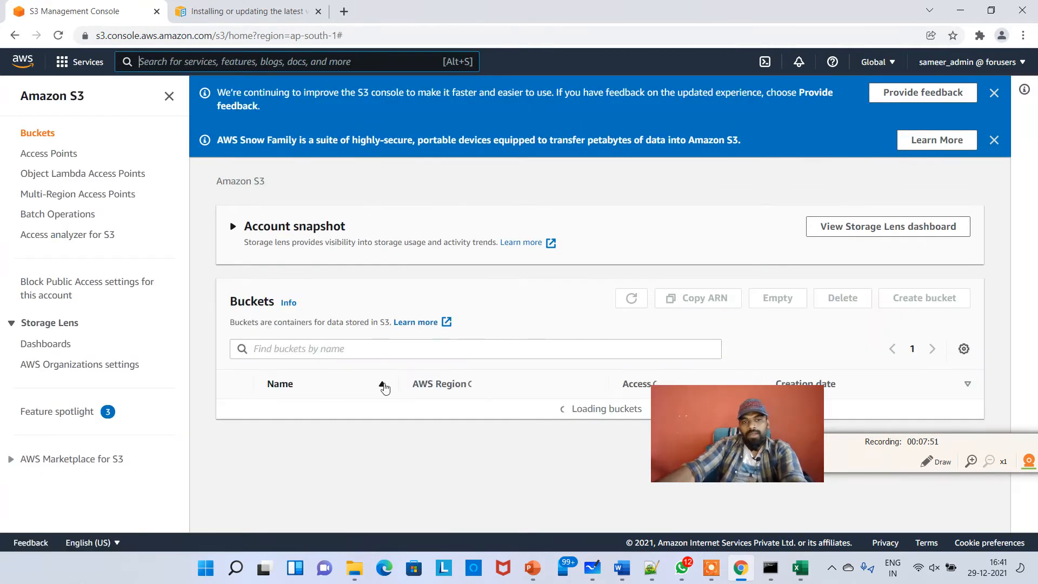
pyautogui.moveTo(739, 419); pyautogui.dragTo(689, 249)
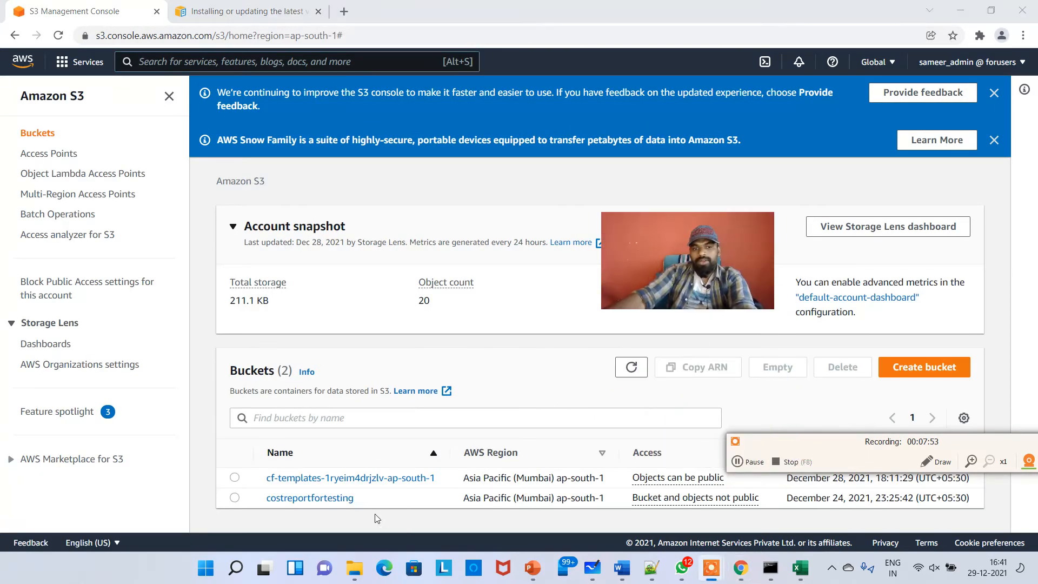
# Switch to the command prompt and run aws iam list-users to list the account's IAM users
pyautogui.click(101, 244)
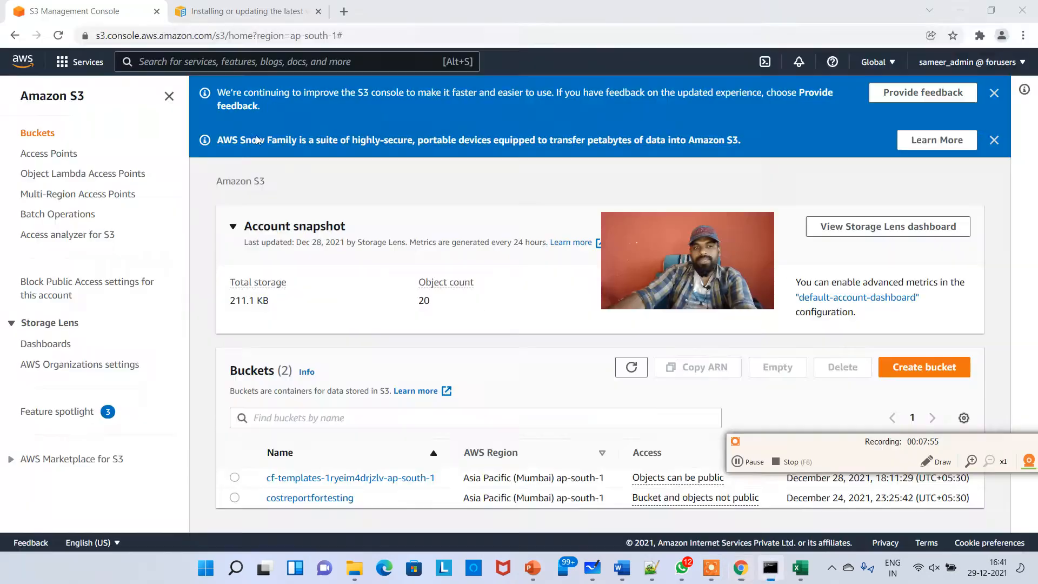
pyautogui.hotkey('alt', 'Tab')
pyautogui.click(205, 266)
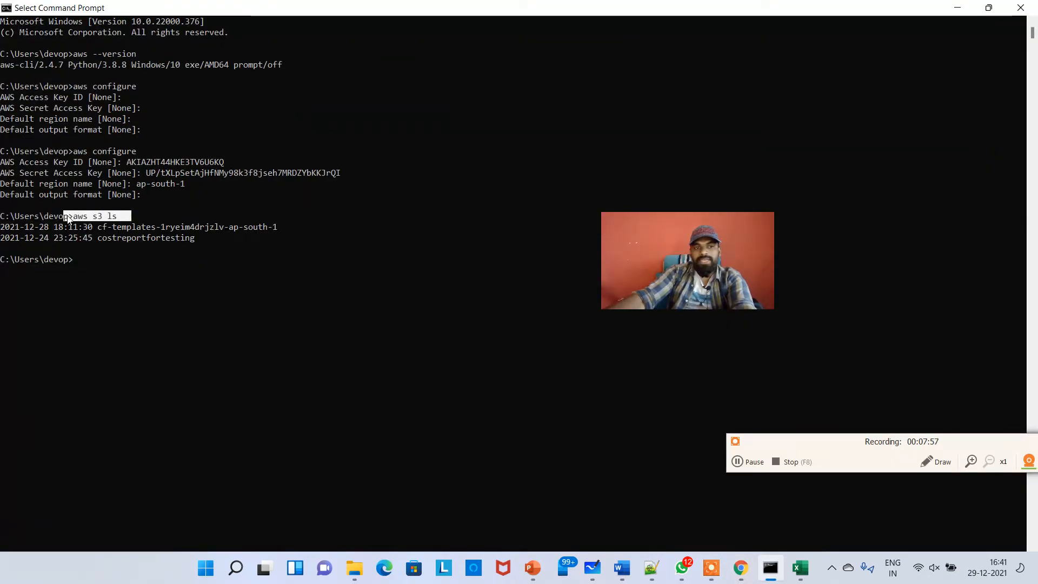
pyautogui.write('aws iam list-users')
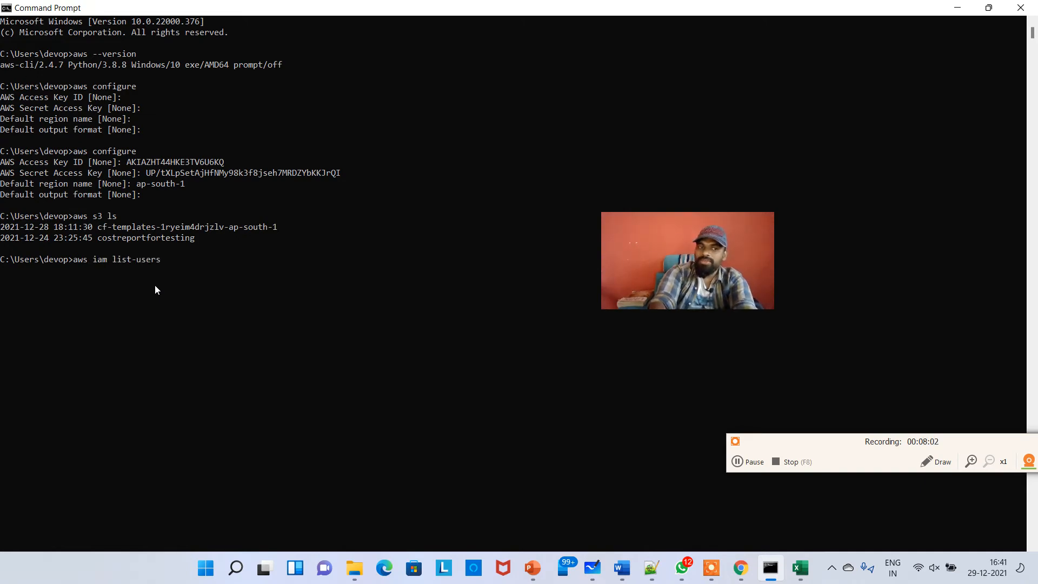
pyautogui.press('Return')
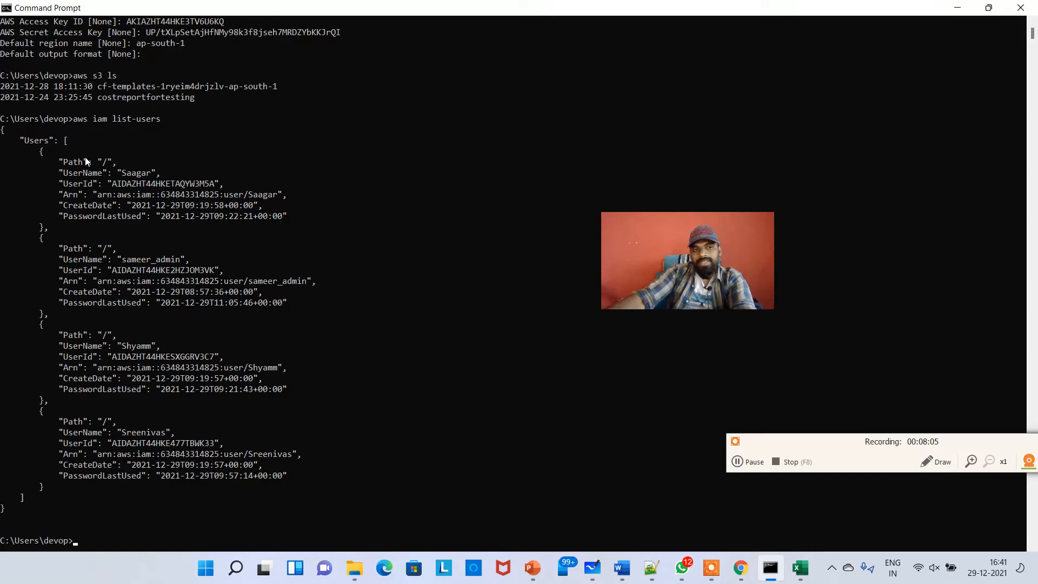
# Highlight the user names and user IDs in the list-users output to examine them
pyautogui.moveTo(111, 172); pyautogui.dragTo(236, 190)
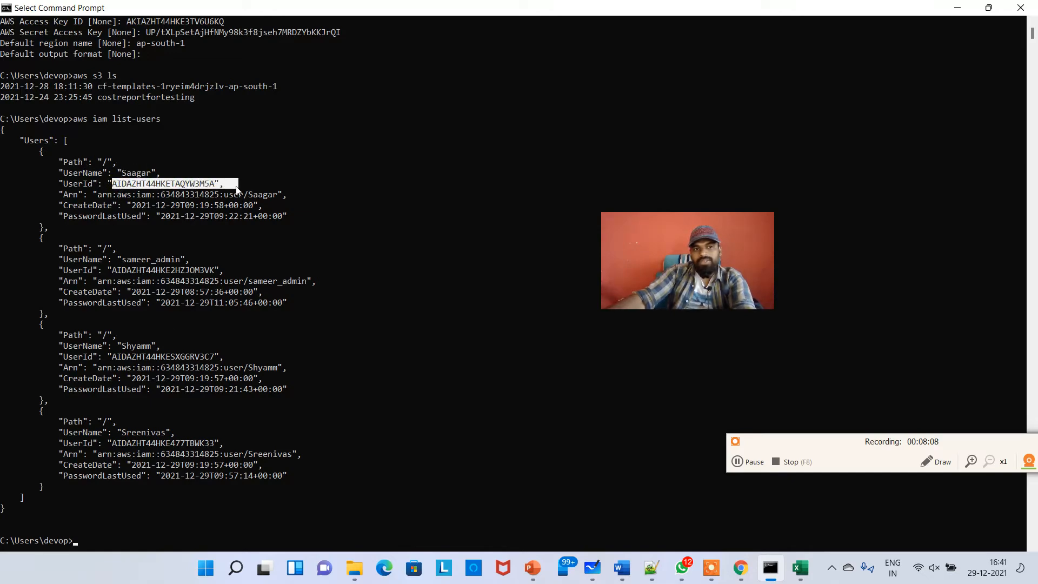
pyautogui.click(121, 213)
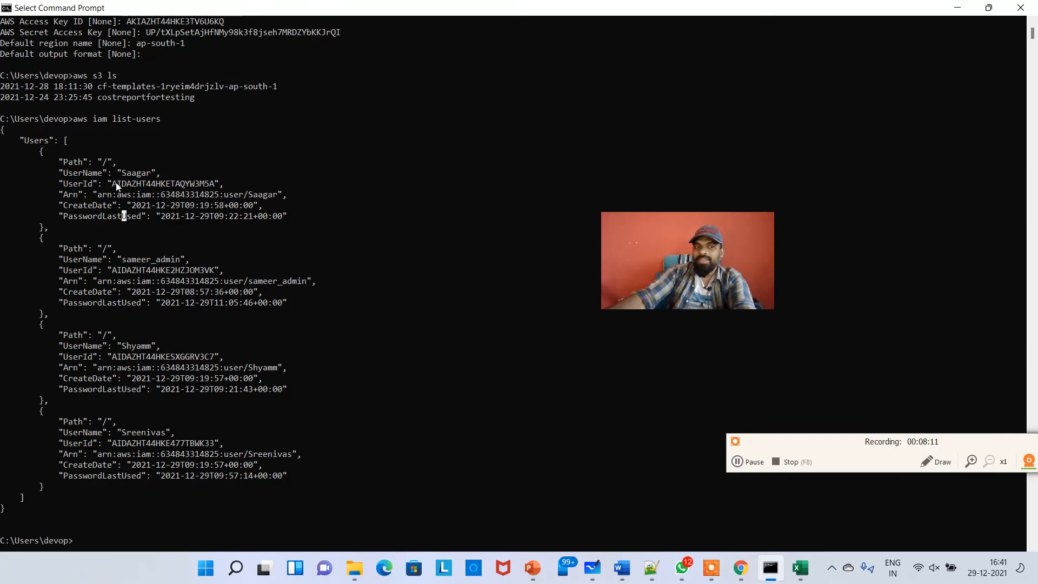
pyautogui.moveTo(144, 182); pyautogui.dragTo(214, 185)
pyautogui.moveTo(128, 205); pyautogui.dragTo(242, 216)
pyautogui.moveTo(116, 345); pyautogui.dragTo(182, 357)
pyautogui.moveTo(112, 431); pyautogui.dragTo(174, 443)
pyautogui.click(357, 346)
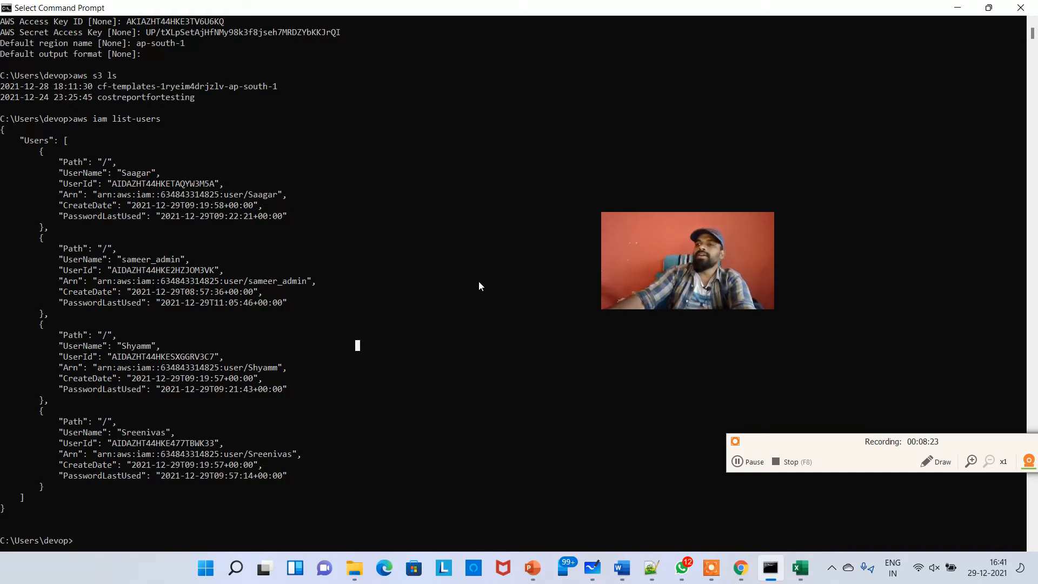
pyautogui.scroll(-3, 479, 289)
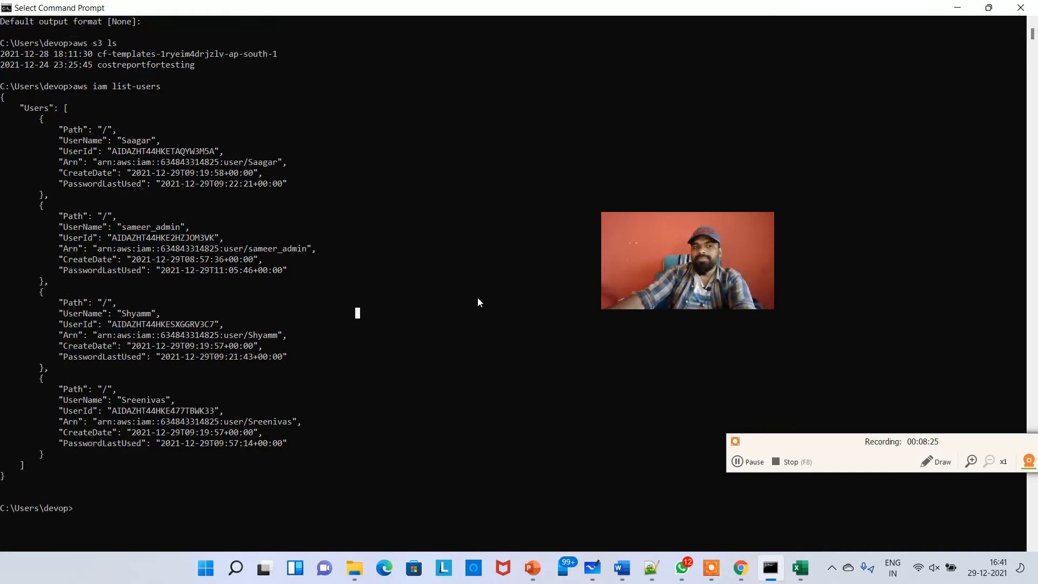
# Switch to the whiteboard and add the text note SDK - SOFTWARE DEVELOPMENT KIT above the access-methods list
pyautogui.hotkey('alt', 'Tab')
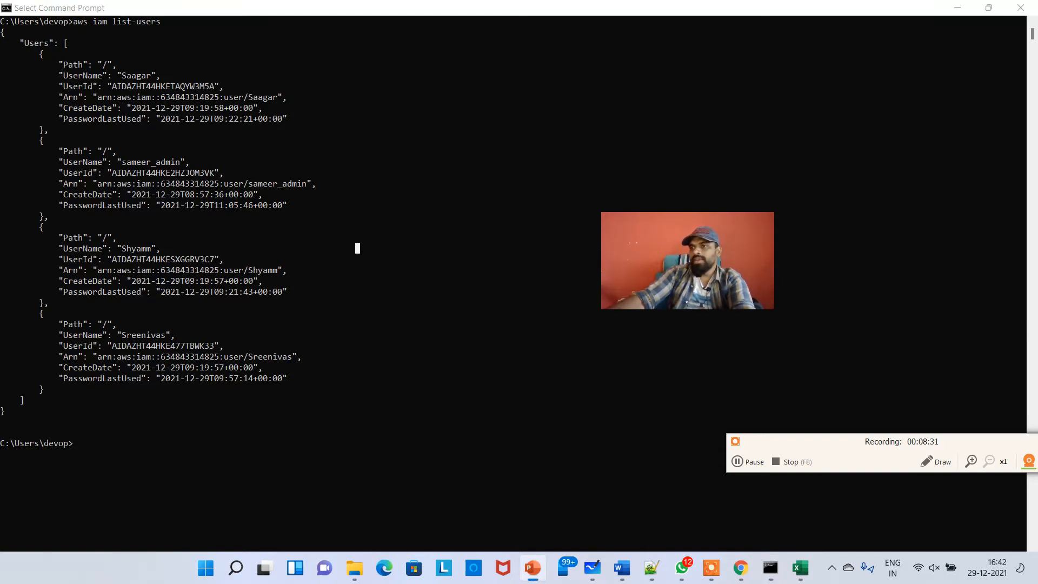
pyautogui.click(433, 352)
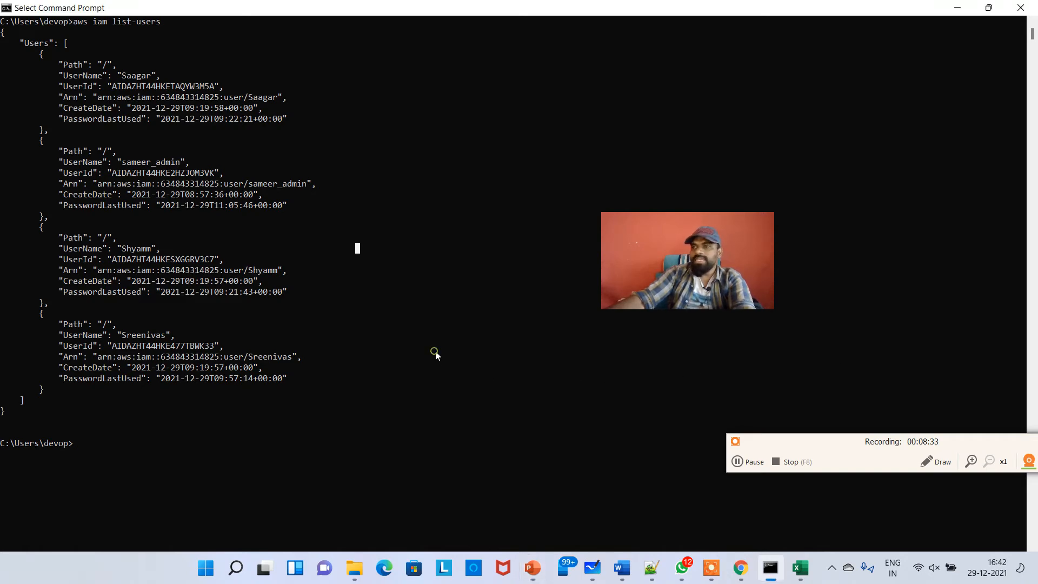
pyautogui.click(957, 7)
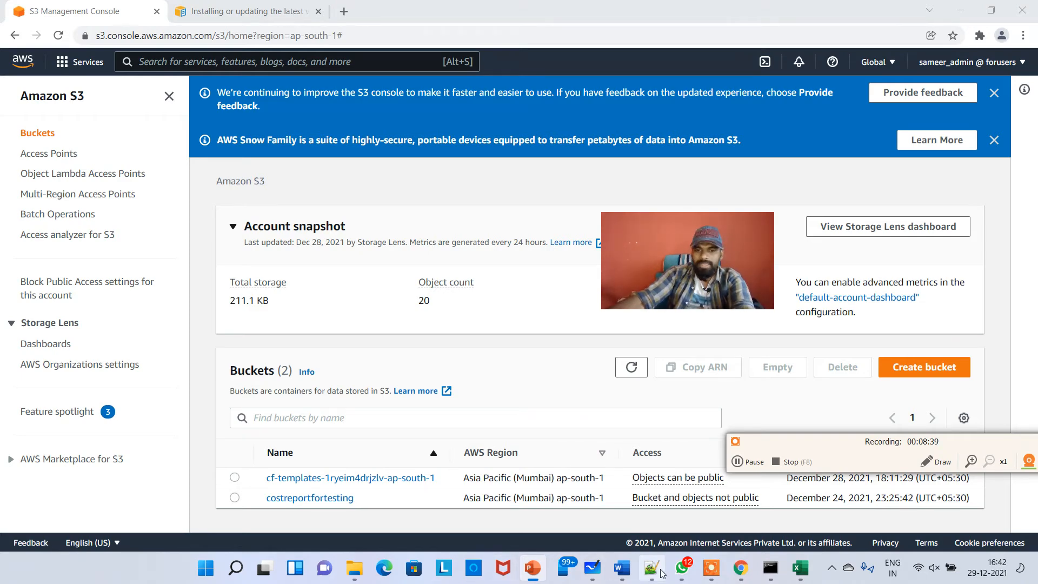
pyautogui.click(592, 567)
pyautogui.click(361, 164)
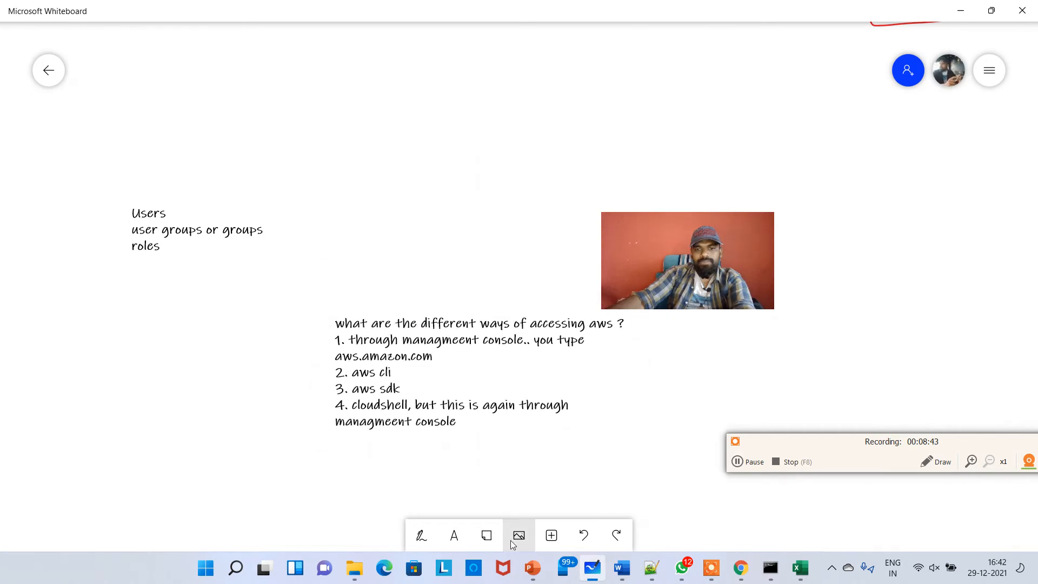
pyautogui.click(454, 535)
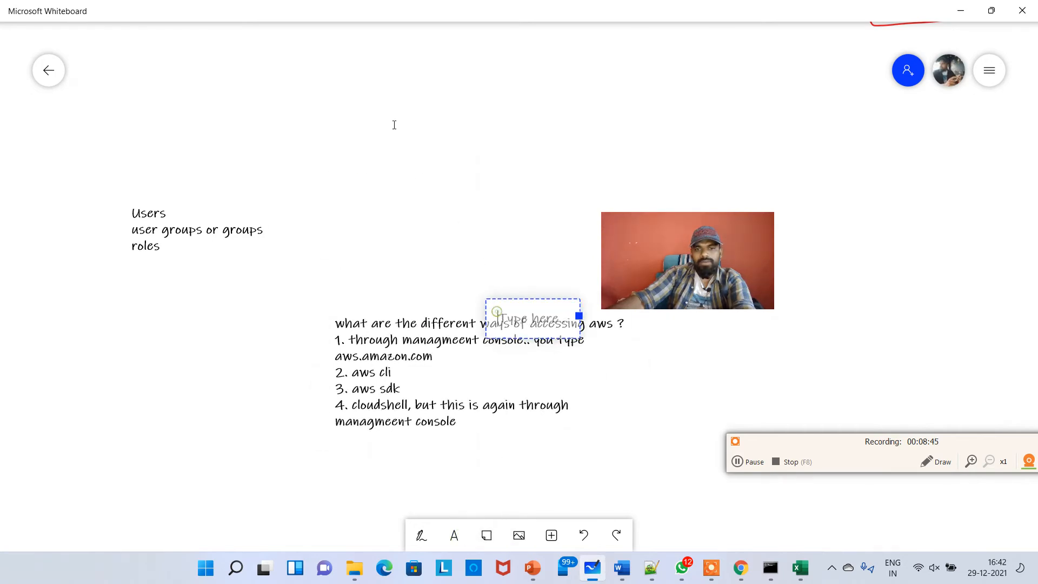
pyautogui.moveTo(523, 323); pyautogui.dragTo(382, 157)
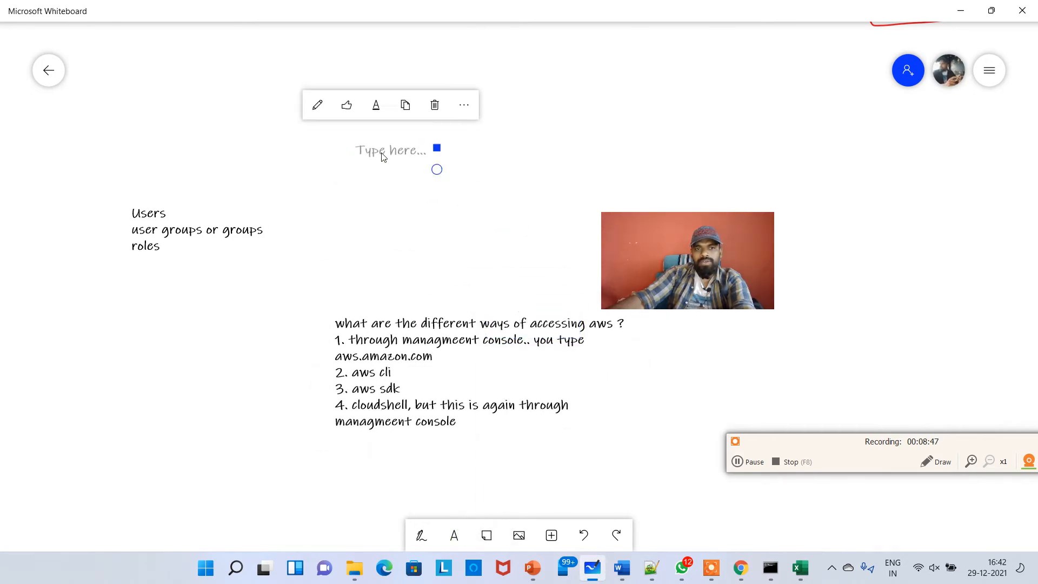
pyautogui.press('capslock')
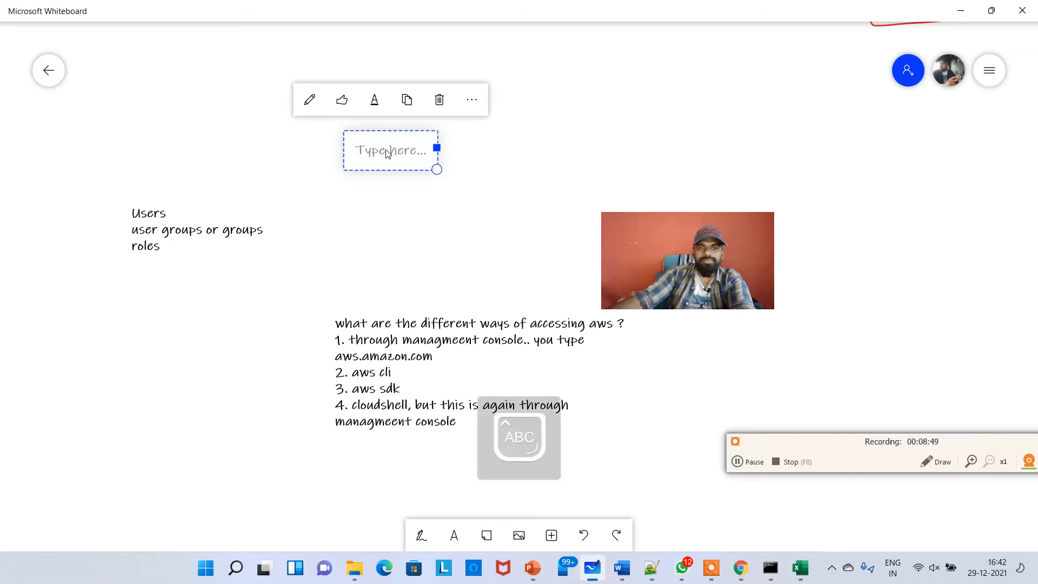
pyautogui.write('SD')
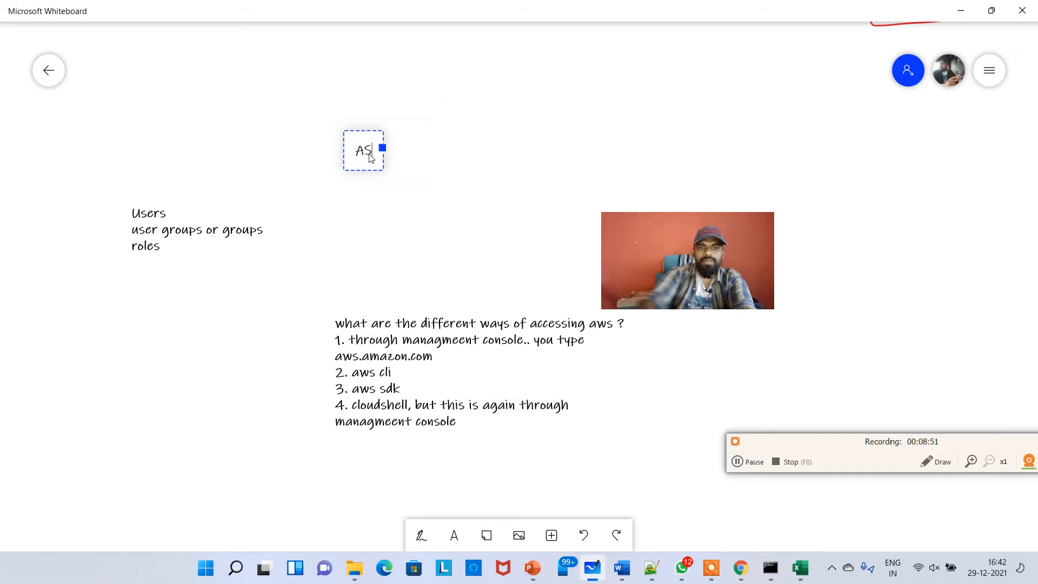
pyautogui.write('K - SOFT')
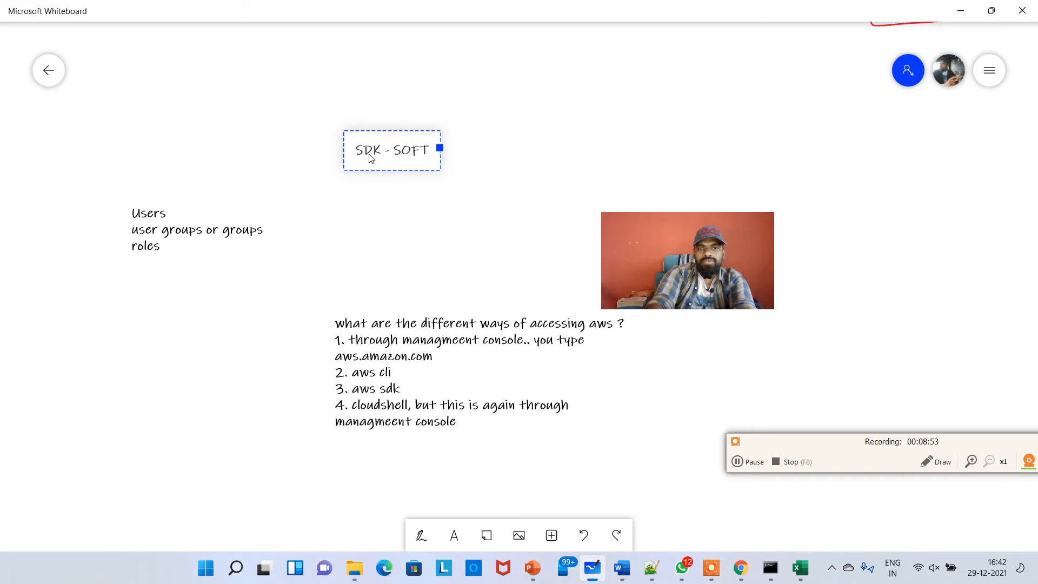
pyautogui.write('WARE DEVELOPMENT KIT')
pyautogui.press('Return')
pyautogui.press('Return')
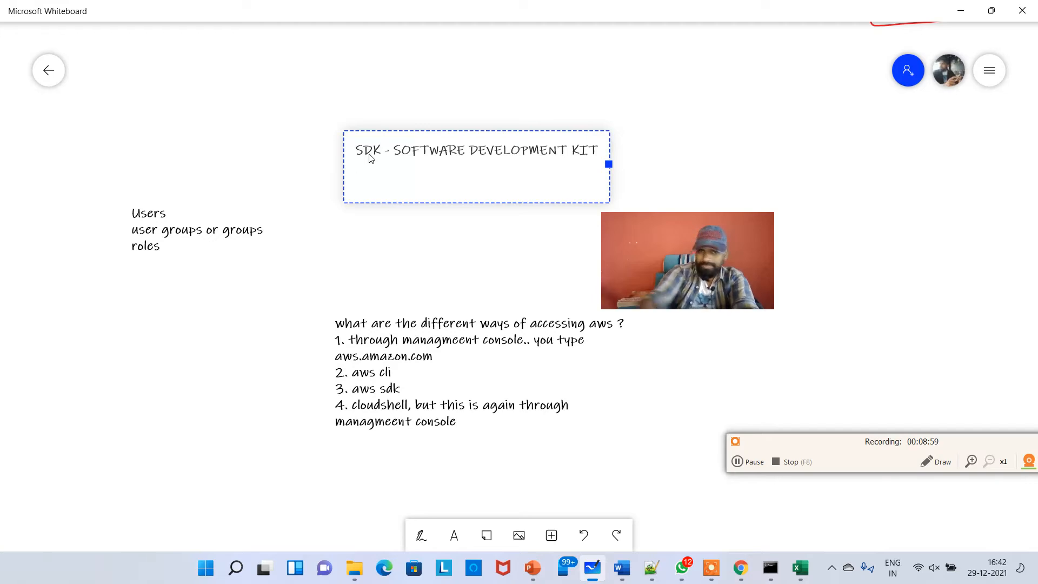
pyautogui.click(485, 225)
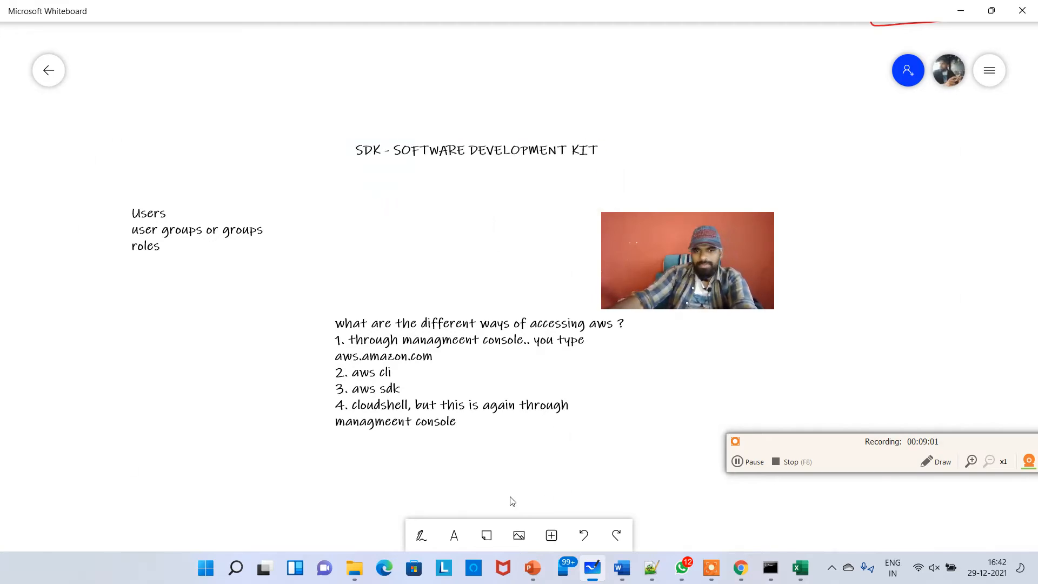
# Sketch with the pen a box labelled aws connected by a line to a second box
pyautogui.click(421, 536)
pyautogui.click(486, 541)
pyautogui.scroll(-5, 223, 443)
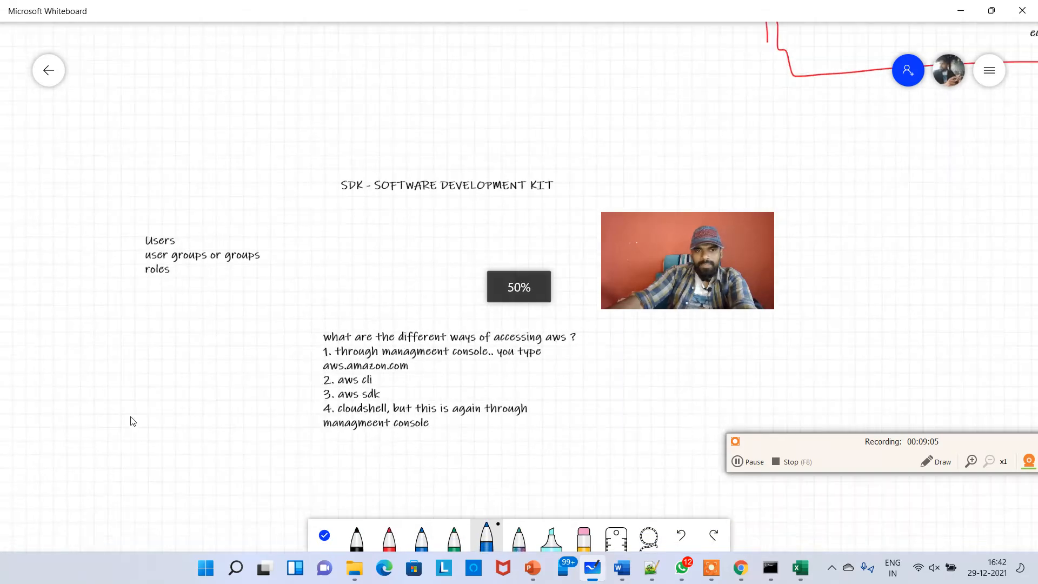
pyautogui.moveTo(156, 138)
pyautogui.mouseDown()
pyautogui.moveTo(163, 73)
pyautogui.moveTo(255, 71)
pyautogui.moveTo(229, 164)
pyautogui.mouseUp()
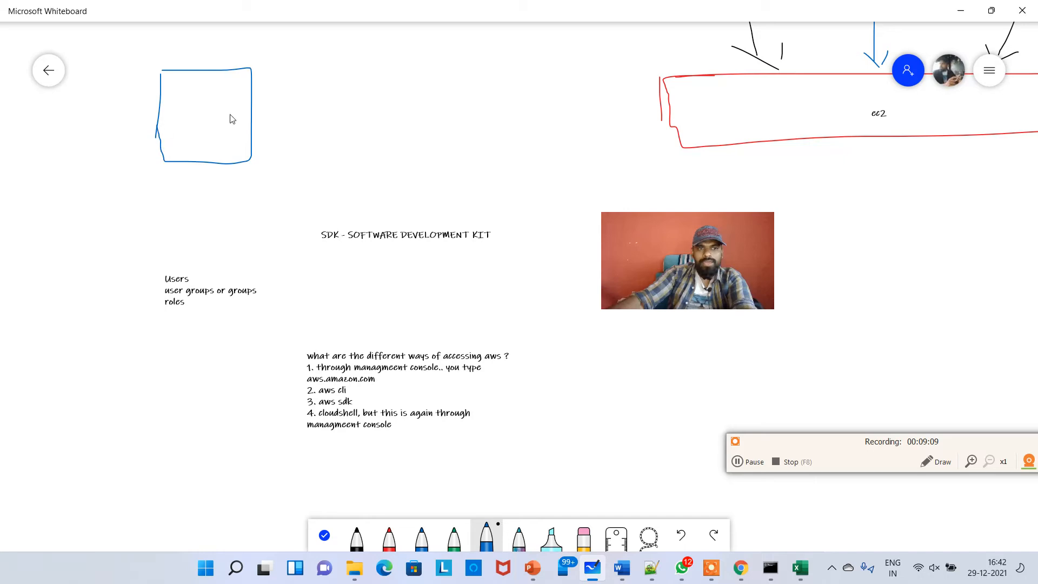
pyautogui.moveTo(306, 111); pyautogui.dragTo(227, 105)
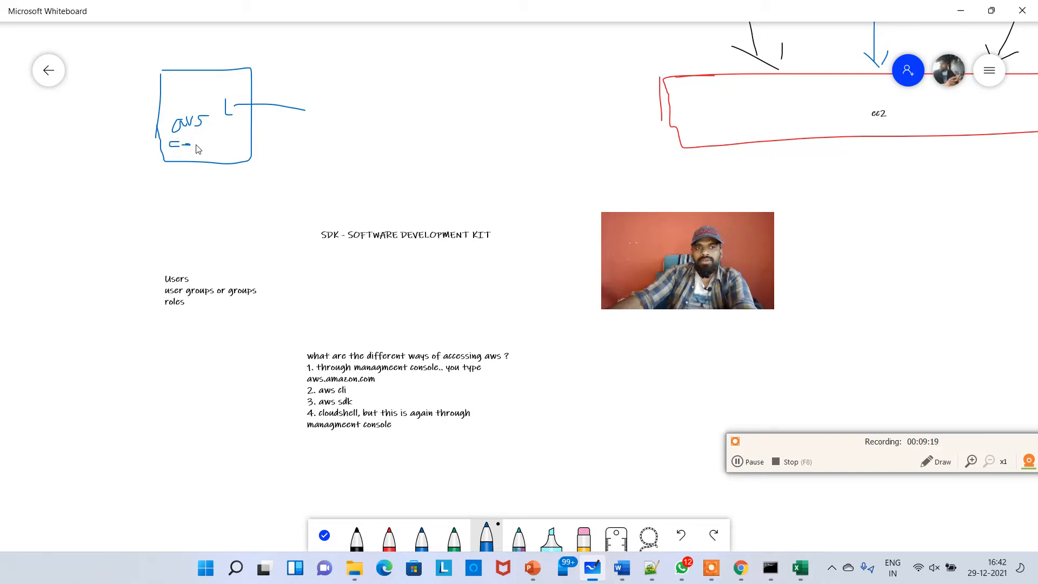
pyautogui.moveTo(229, 135); pyautogui.dragTo(470, 119)
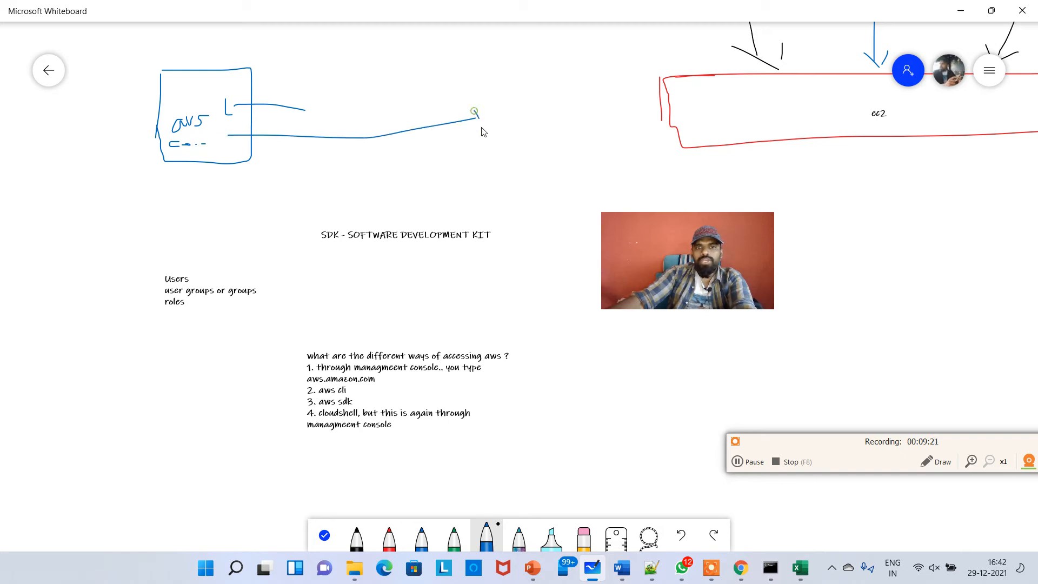
pyautogui.moveTo(483, 67)
pyautogui.mouseDown()
pyautogui.moveTo(607, 91)
pyautogui.moveTo(486, 174)
pyautogui.mouseUp()
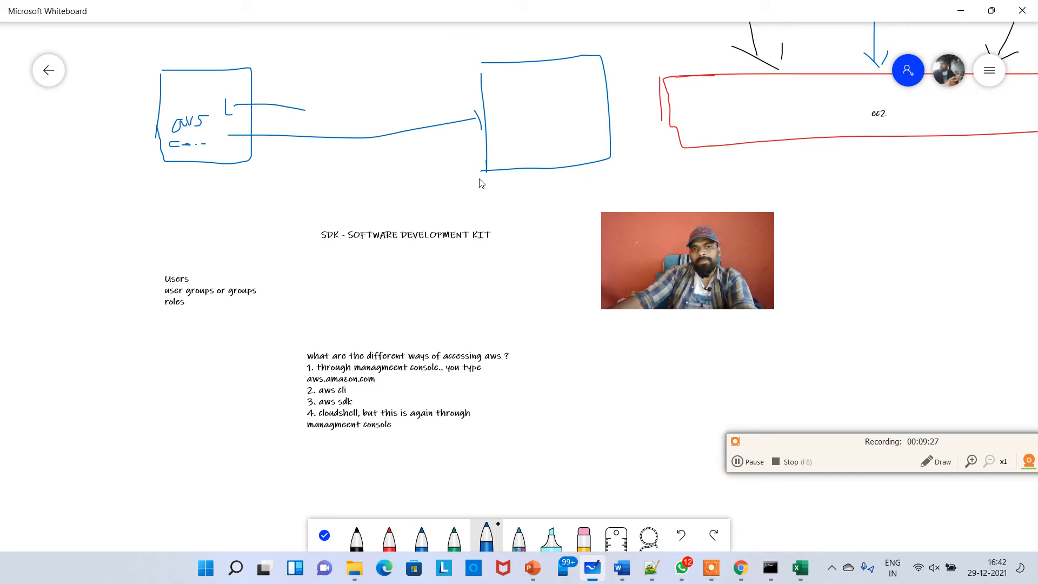
pyautogui.scroll(2, 472, 193)
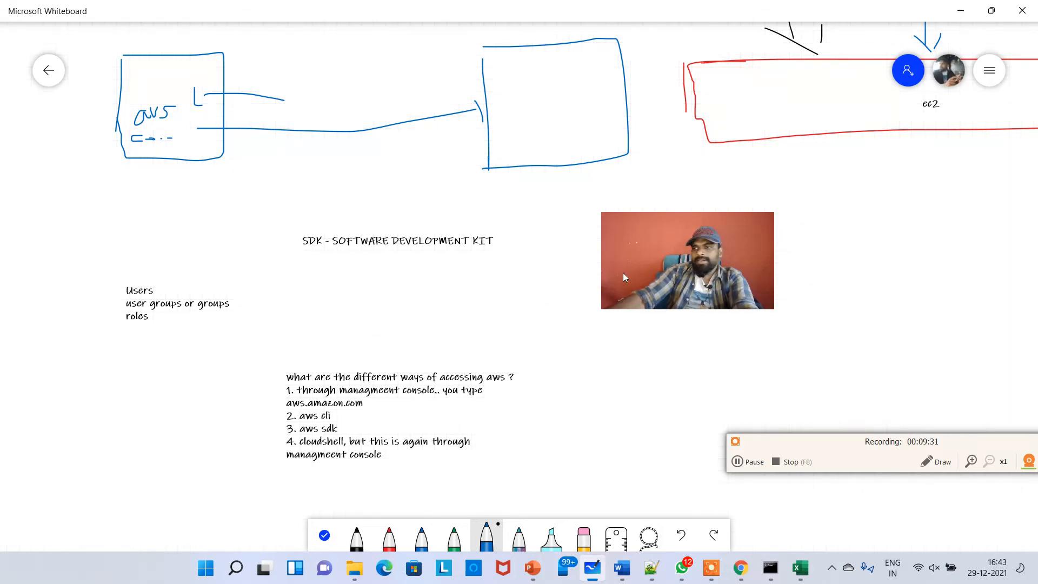
# Return to the browser, dismiss the S3 console banner, and open the EC2 console through the service search
pyautogui.click(969, 18)
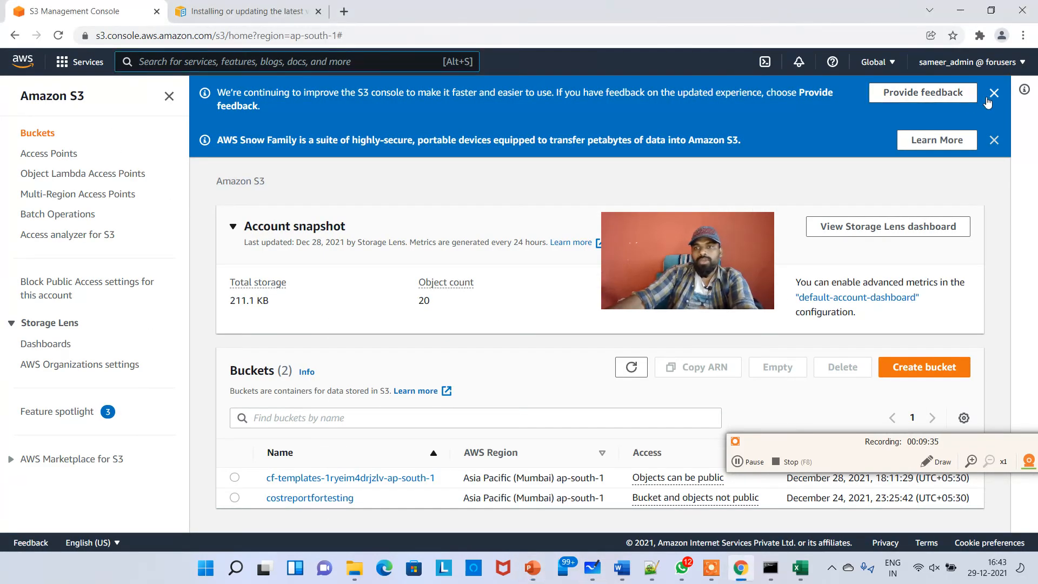
pyautogui.click(993, 93)
pyautogui.click(994, 93)
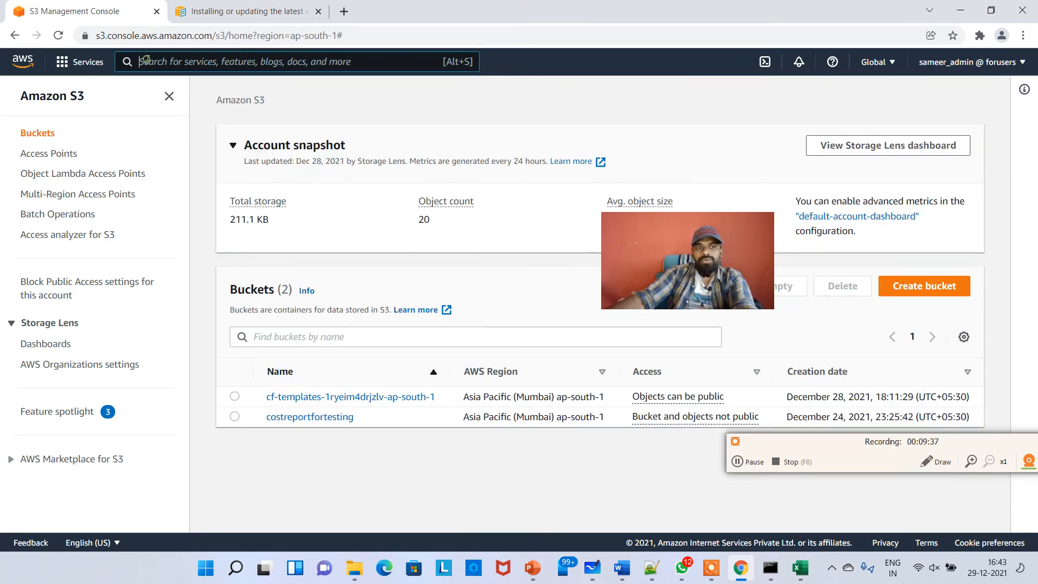
pyautogui.click(147, 61)
pyautogui.write('EC2')
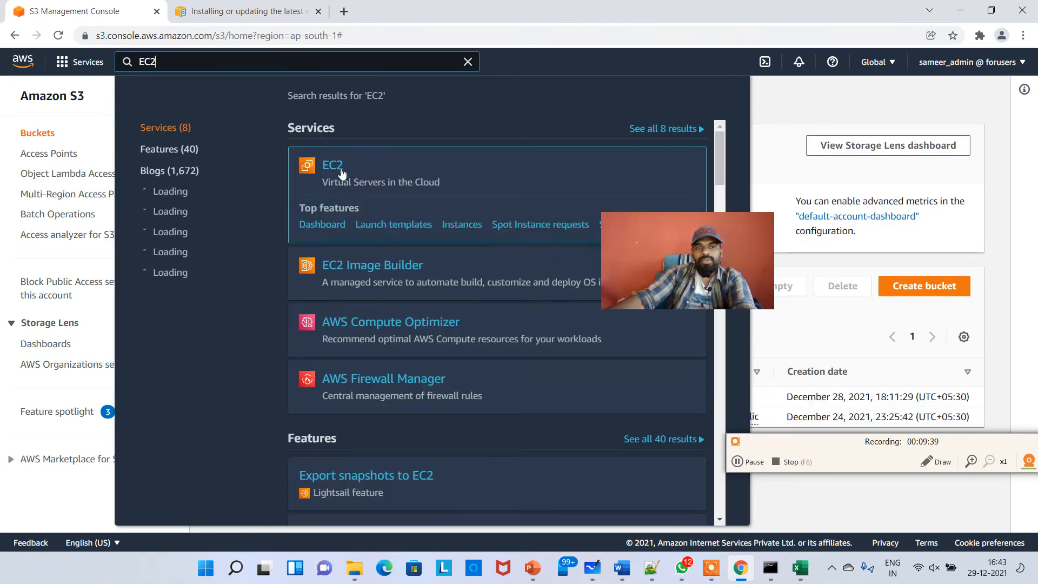
pyautogui.click(338, 167)
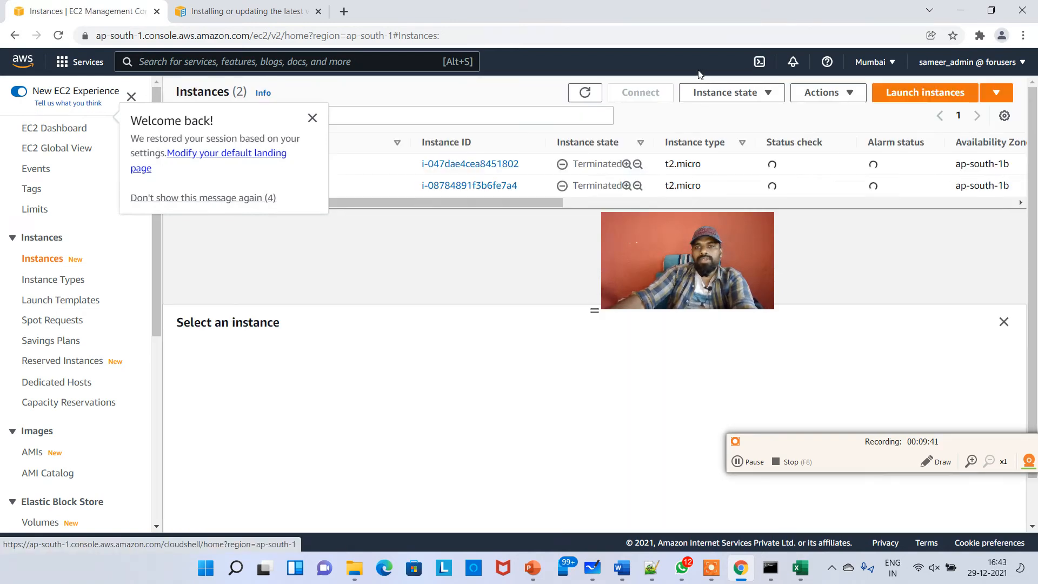
# Open AWS CloudShell from the console header
pyautogui.click(699, 72)
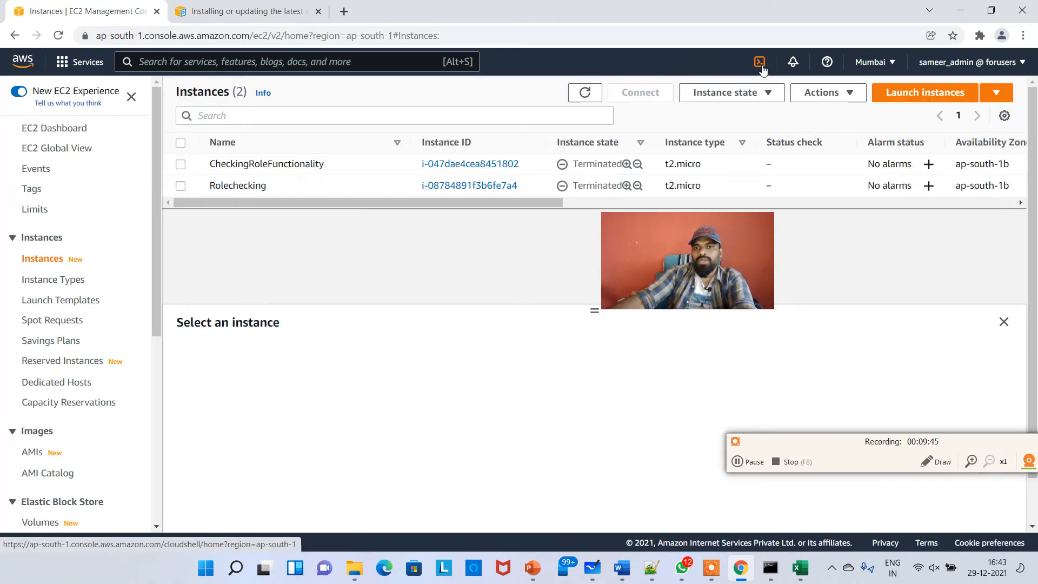
pyautogui.click(931, 461)
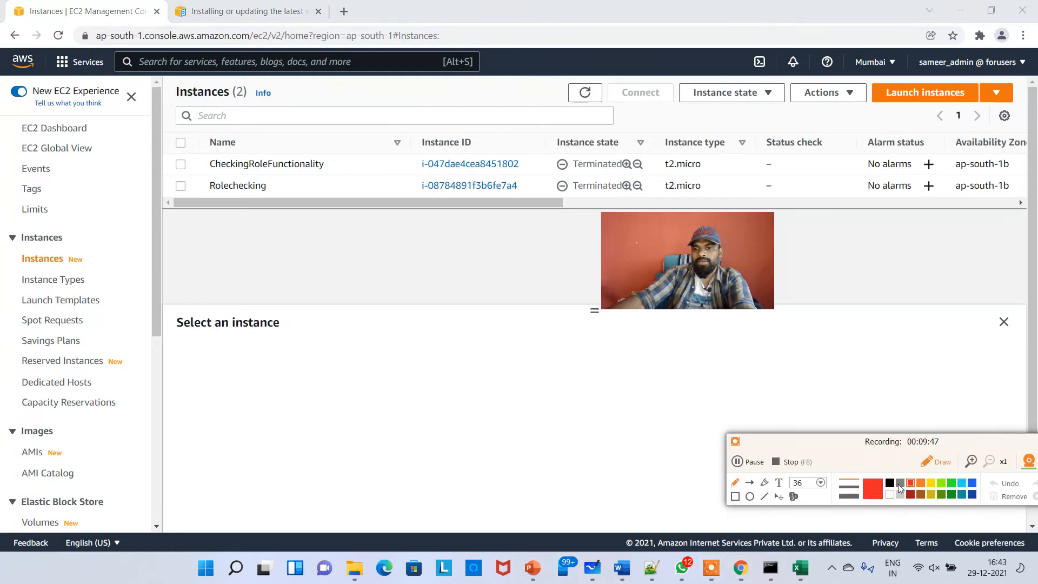
pyautogui.moveTo(727, 68)
pyautogui.mouseDown()
pyautogui.moveTo(752, 78)
pyautogui.moveTo(782, 56)
pyautogui.mouseUp()
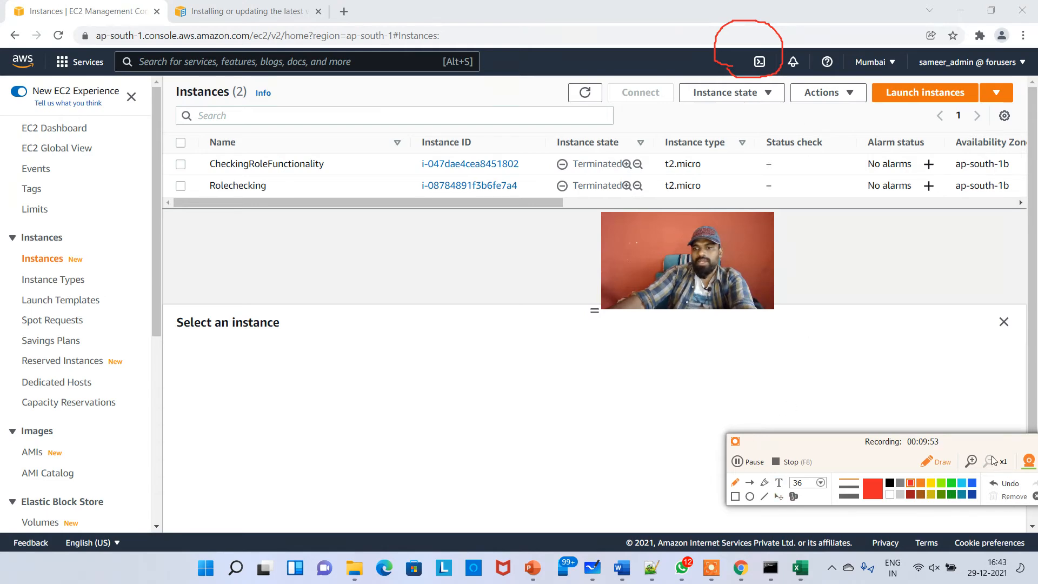
pyautogui.moveTo(973, 442); pyautogui.dragTo(848, 450)
pyautogui.click(895, 502)
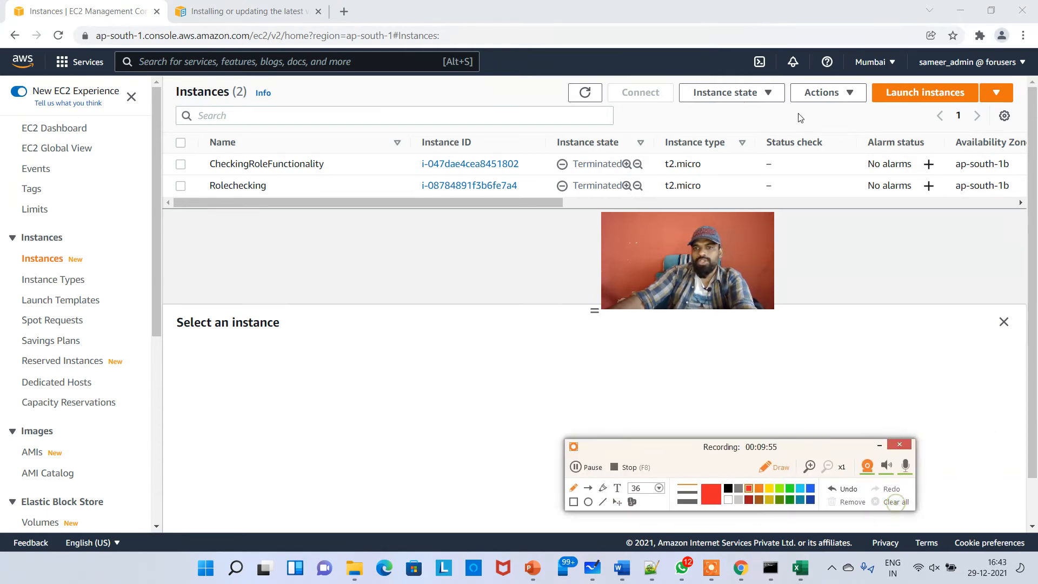
pyautogui.click(780, 474)
pyautogui.click(760, 62)
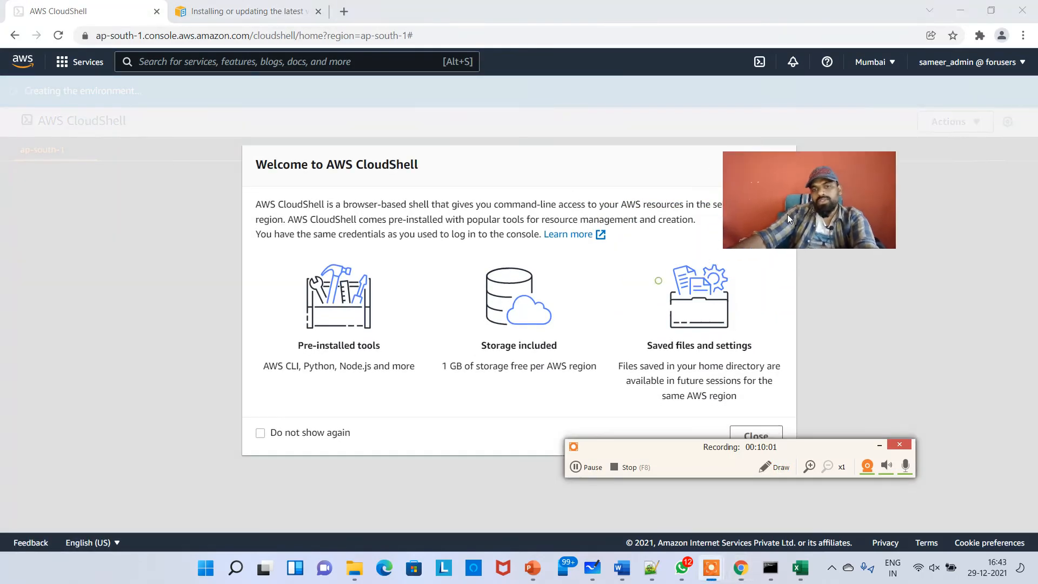
pyautogui.moveTo(789, 445); pyautogui.dragTo(875, 472)
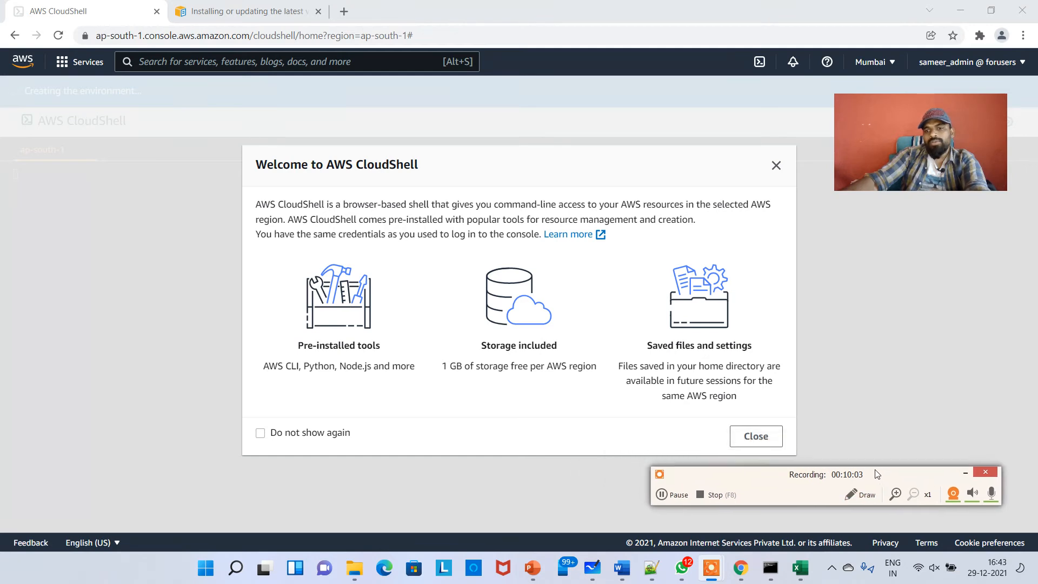
# Close the CloudShell welcome dialog, clear the terminal and run aws iam list-users
pyautogui.click(763, 440)
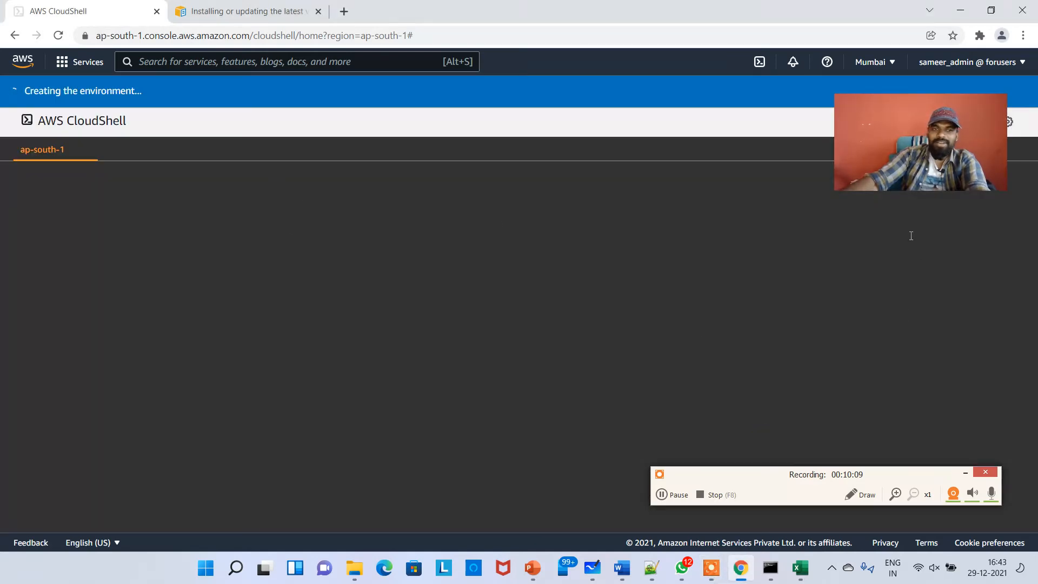
pyautogui.moveTo(905, 126); pyautogui.dragTo(892, 277)
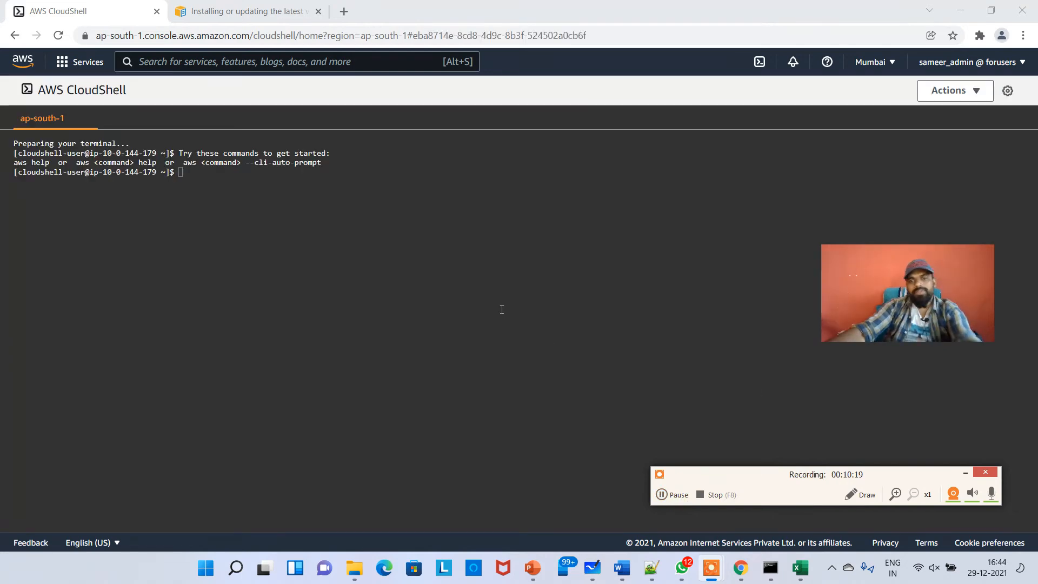
pyautogui.click(275, 278)
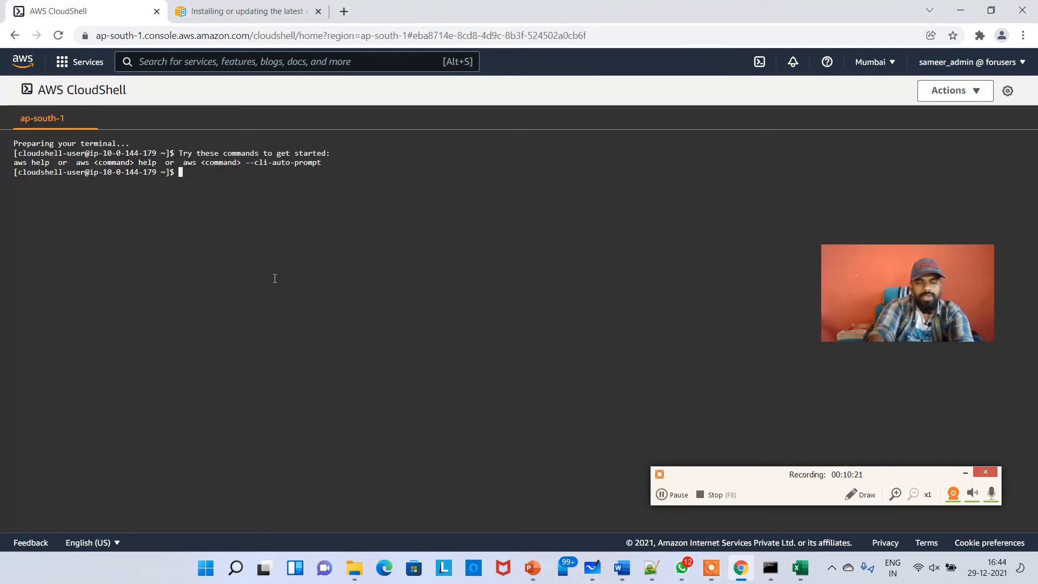
pyautogui.hotkey('ctrl', 'l')
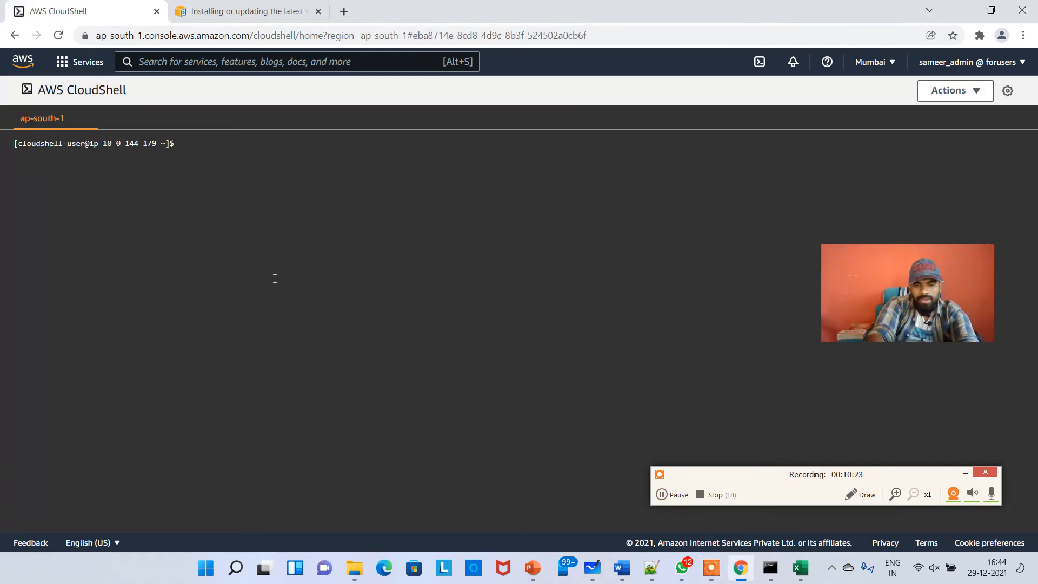
pyautogui.write('aws iam list-users')
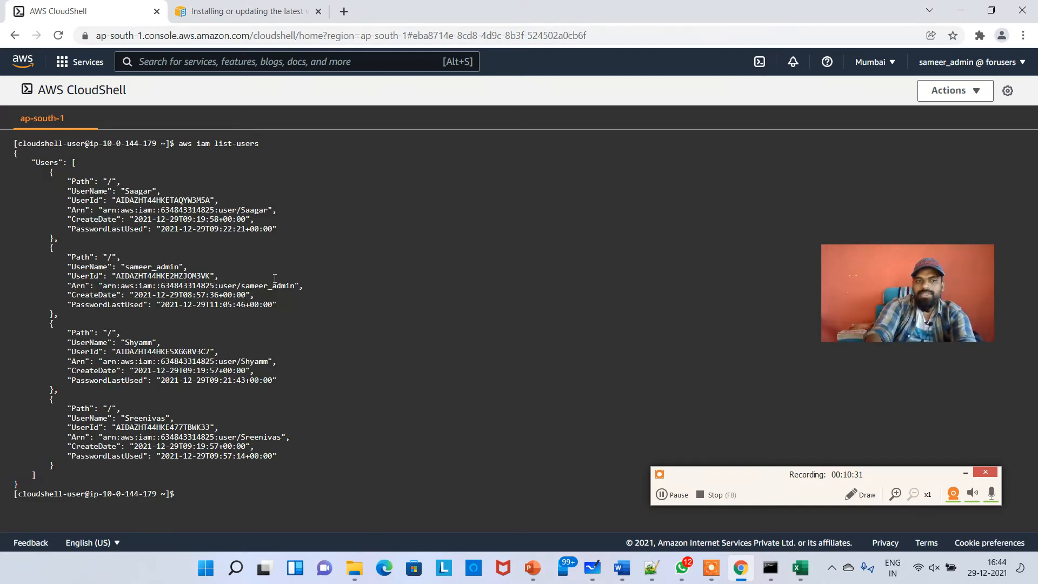
# List the S3 buckets, then echo "this is the termporrary doc" into a new file sameer.txt
pyautogui.hotkey('ctrl', 'l')
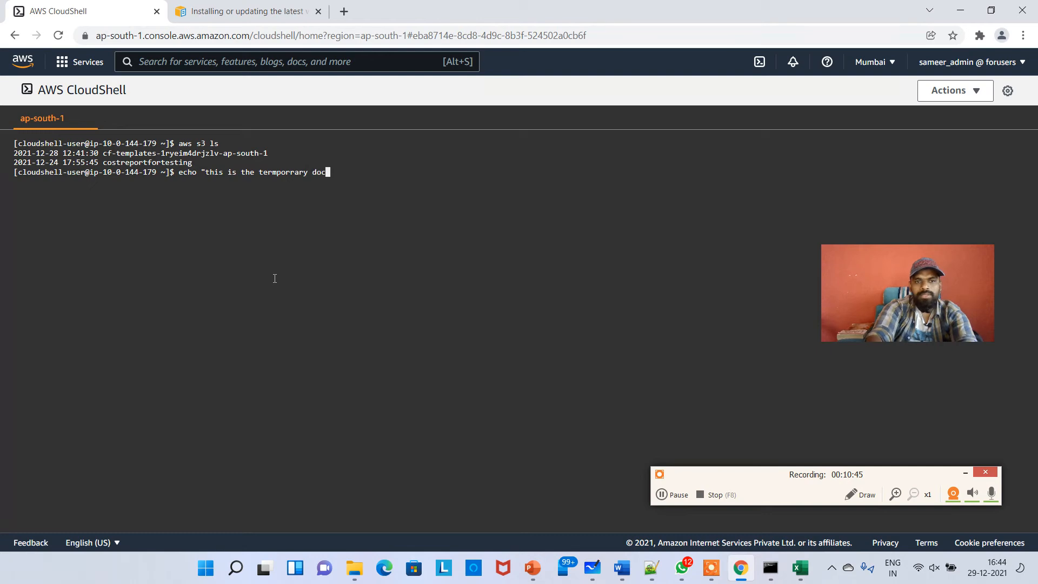
pyautogui.write('> sameer.txxt')
pyautogui.press('BackSpace')
pyautogui.press('BackSpace')
pyautogui.write('t')
pyautogui.press('Return')
# List the home directory contents in long format and display the contents of sameer.txt
pyautogui.write('ls')
pyautogui.press('Return')
pyautogui.hotkey('ctrl', 'l')
pyautogui.write('ls -l')
pyautogui.press('Return')
pyautogui.write('cat sam')
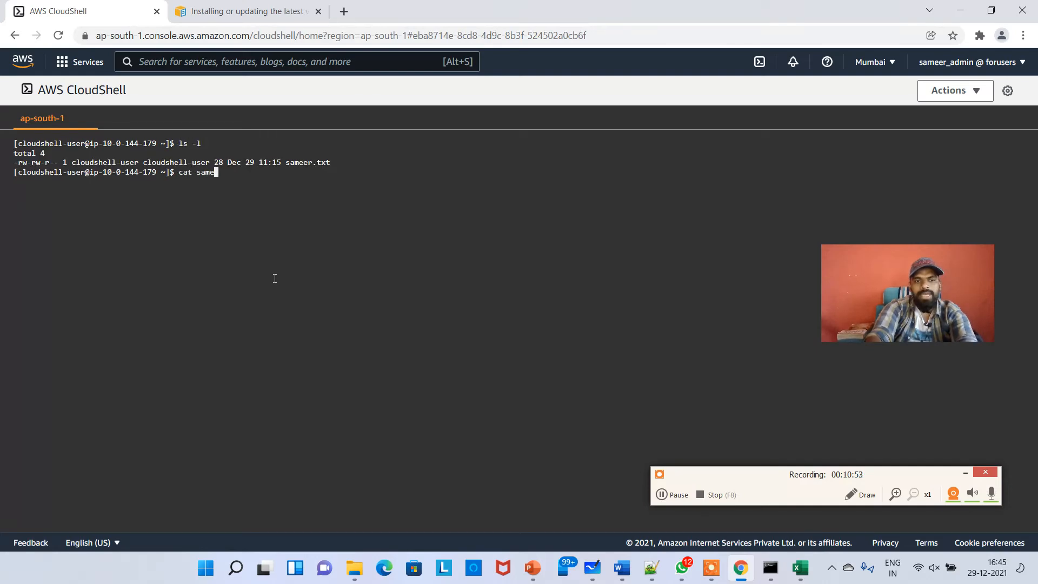
pyautogui.press('Return')
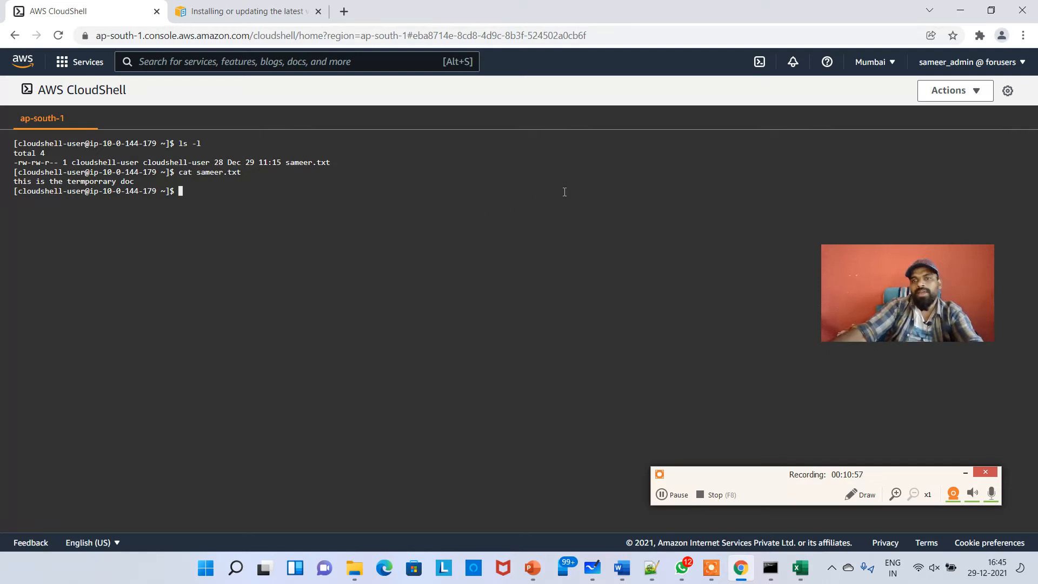
pyautogui.click(975, 92)
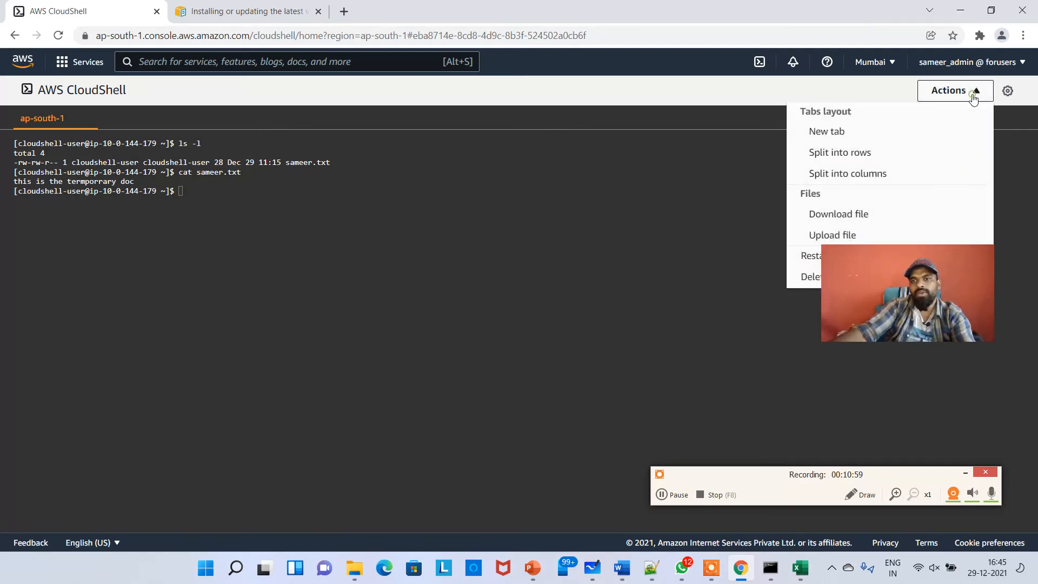
pyautogui.click(849, 215)
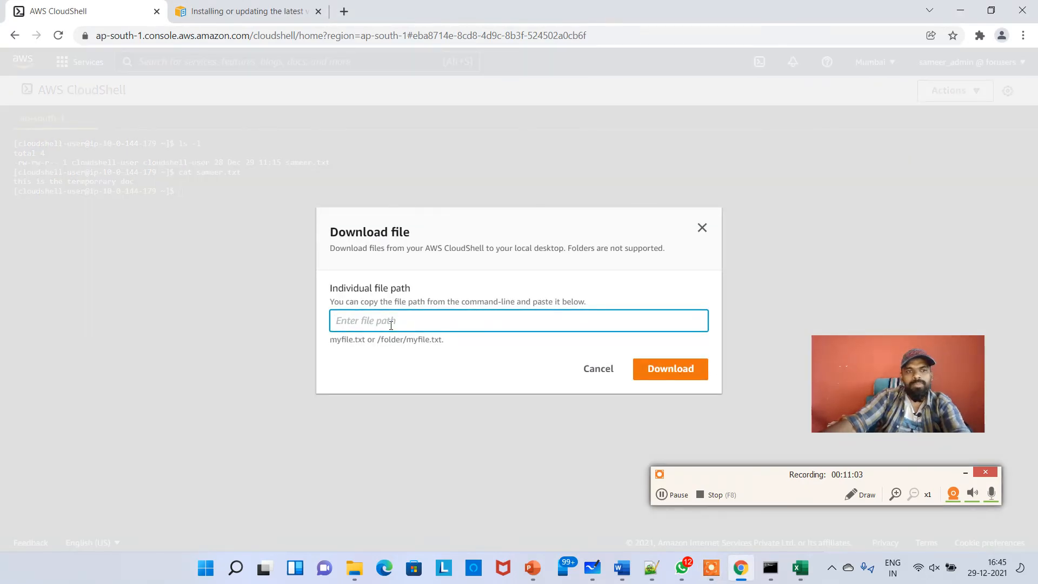
pyautogui.press('Escape')
# Print the working directory, copy its path, and download /home/cloudshell-user/sameer.txt through Download file
pyautogui.write('pwd')
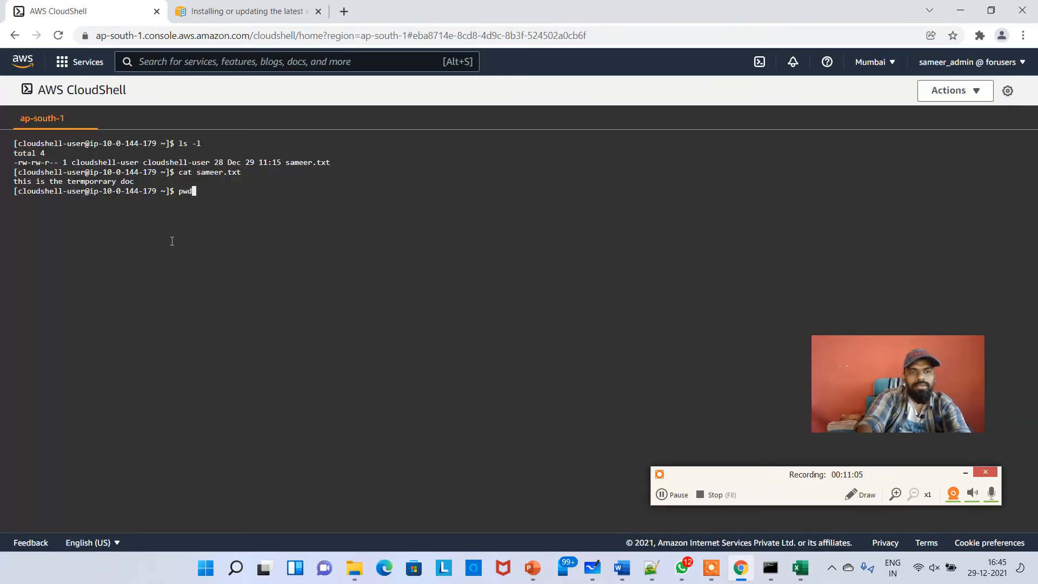
pyautogui.press('Return')
pyautogui.moveTo(114, 204); pyautogui.dragTo(17, 204)
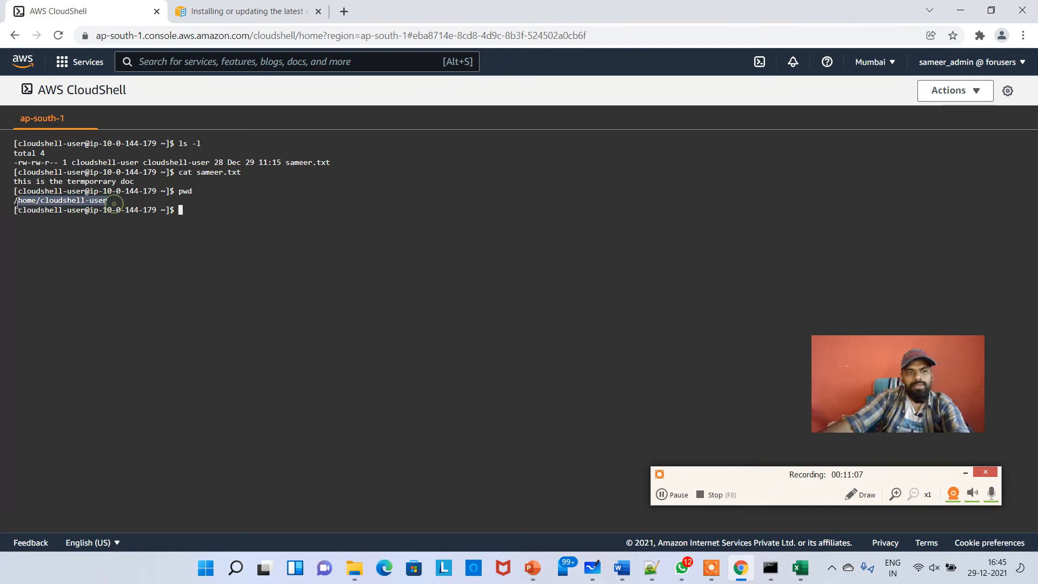
pyautogui.rightClick(22, 205)
pyautogui.click(91, 258)
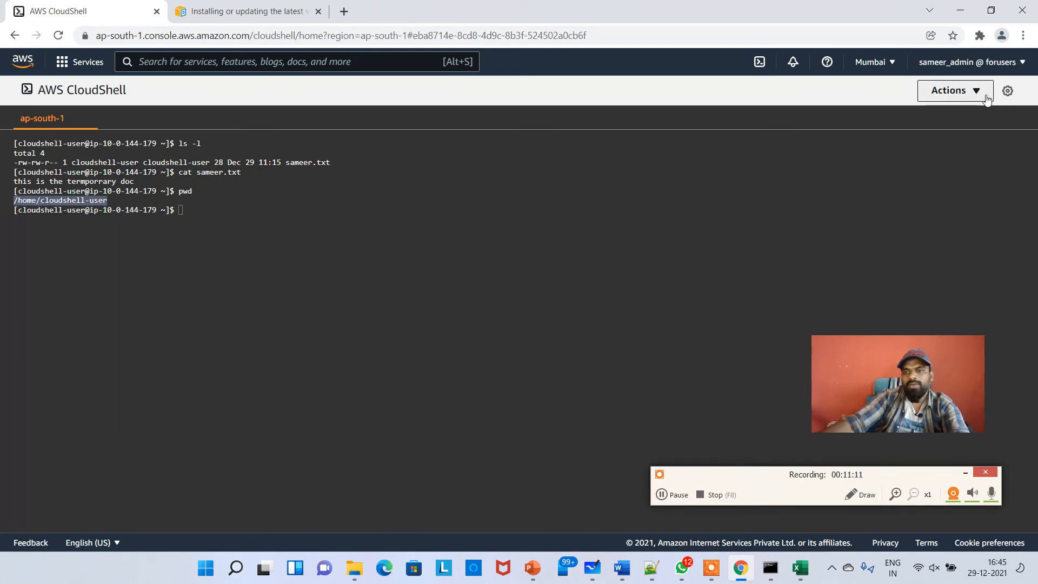
pyautogui.click(951, 91)
pyautogui.click(868, 215)
pyautogui.hotkey('ctrl', 'v')
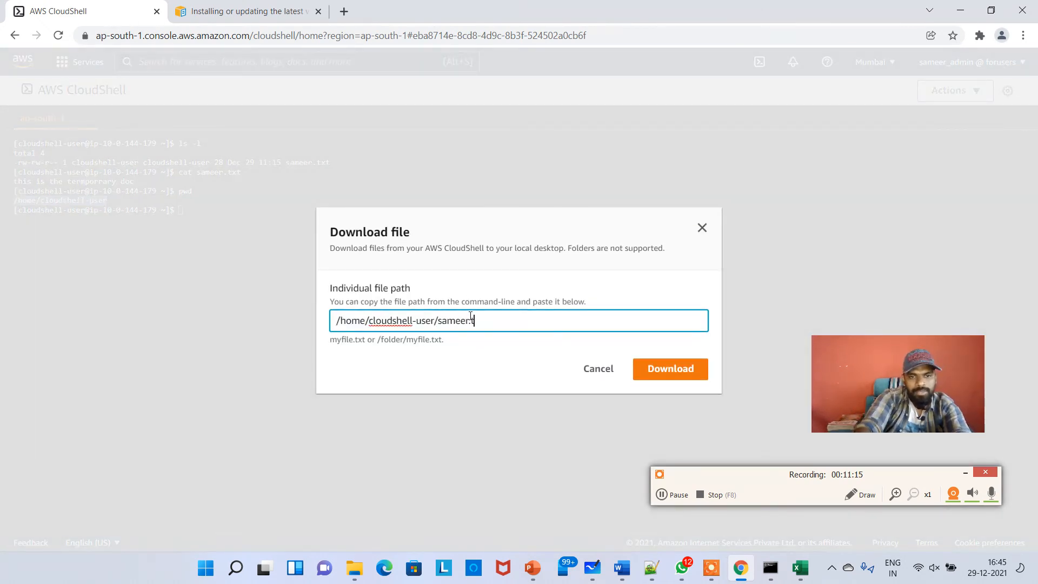
pyautogui.write('/sameer.txt')
pyautogui.click(674, 378)
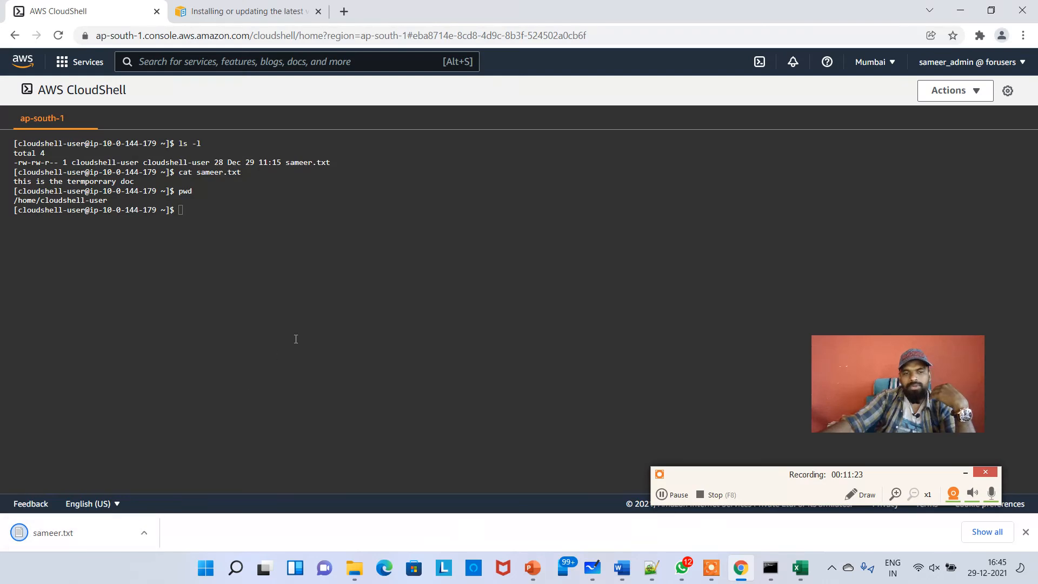
# Open the downloaded sameer.txt on the desktop to check it, then close it
pyautogui.click(60, 533)
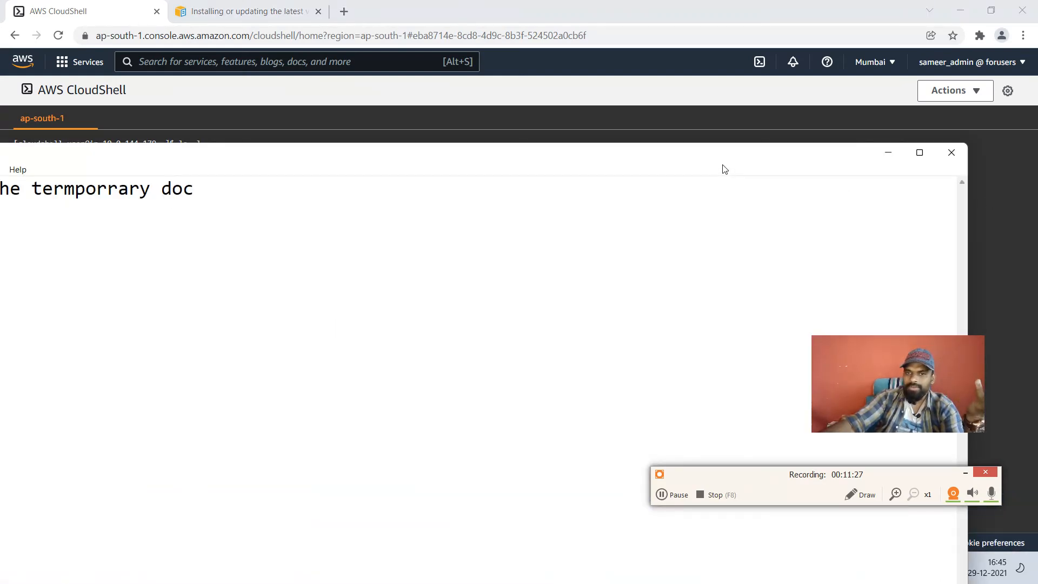
pyautogui.moveTo(753, 157); pyautogui.dragTo(789, 167)
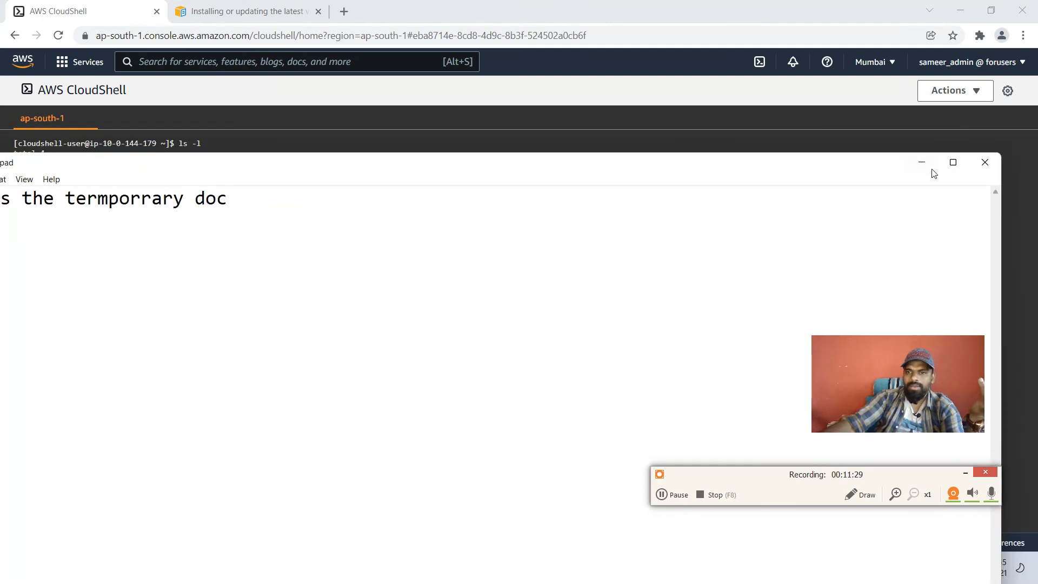
pyautogui.click(985, 162)
pyautogui.click(966, 96)
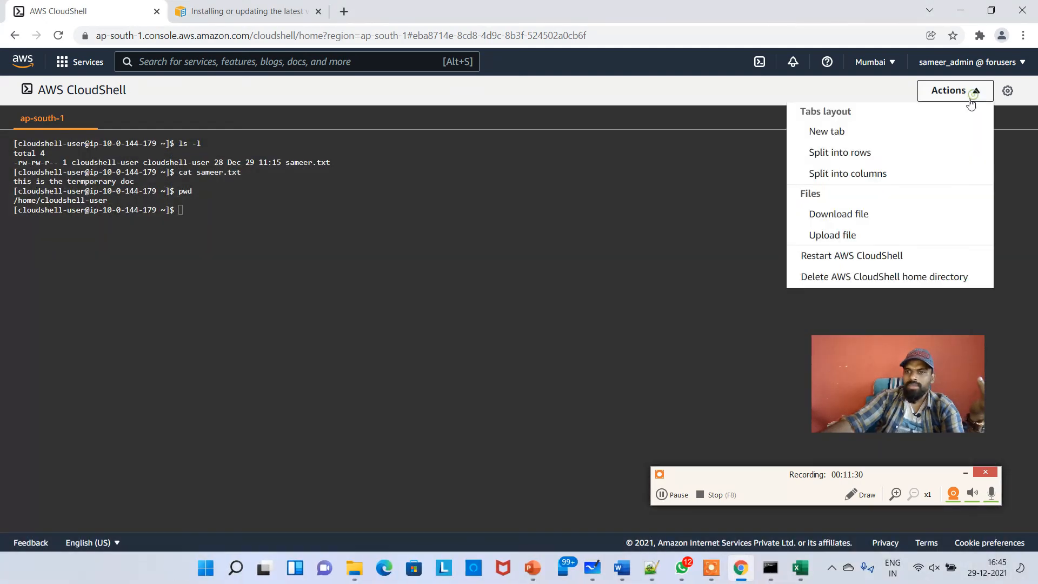
pyautogui.click(848, 238)
pyautogui.click(381, 325)
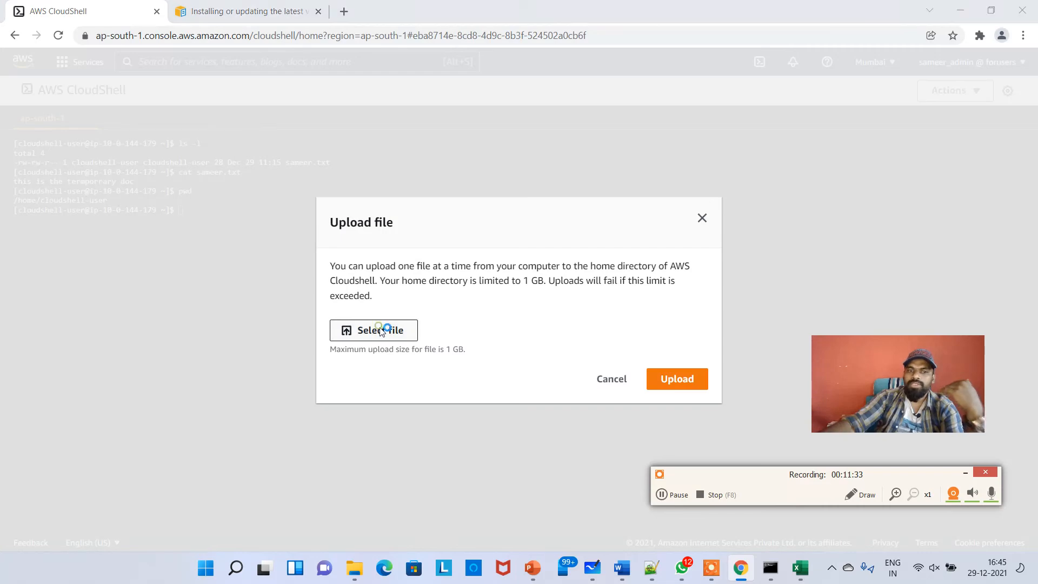
pyautogui.click(473, 302)
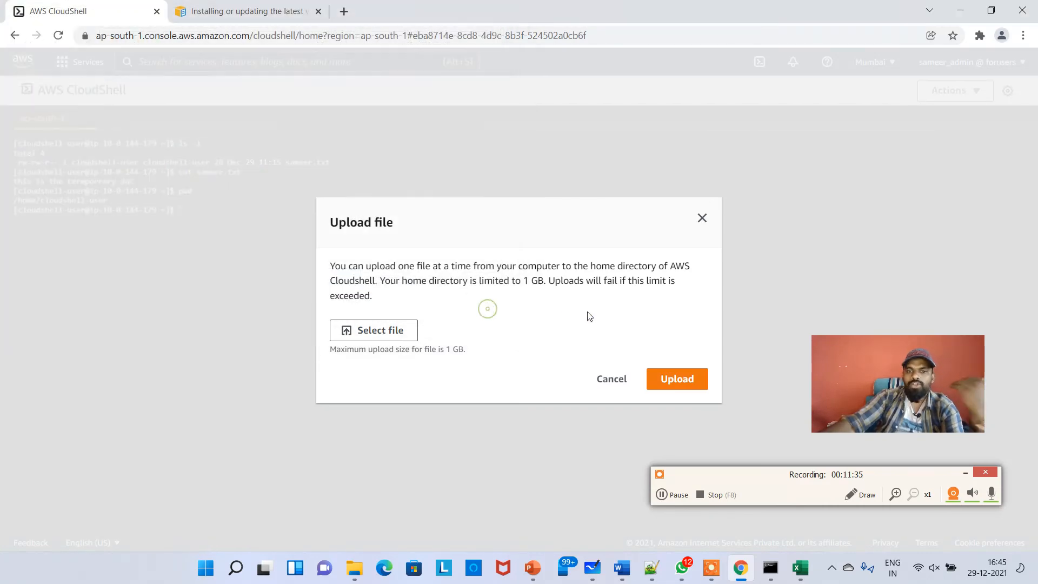
pyautogui.click(611, 380)
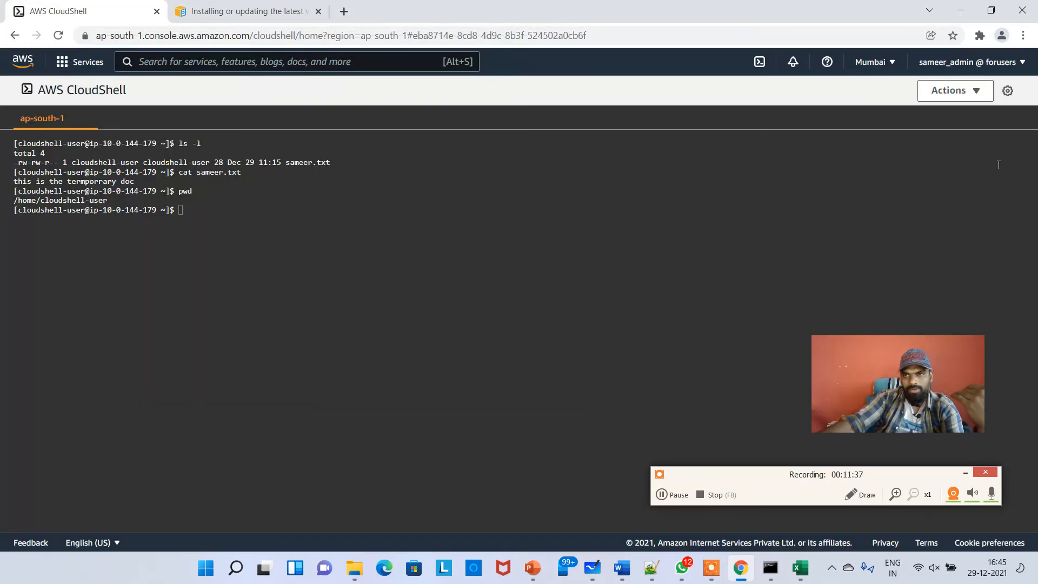
# Split the CloudShell terminal into two rows and select the new lower session
pyautogui.click(979, 100)
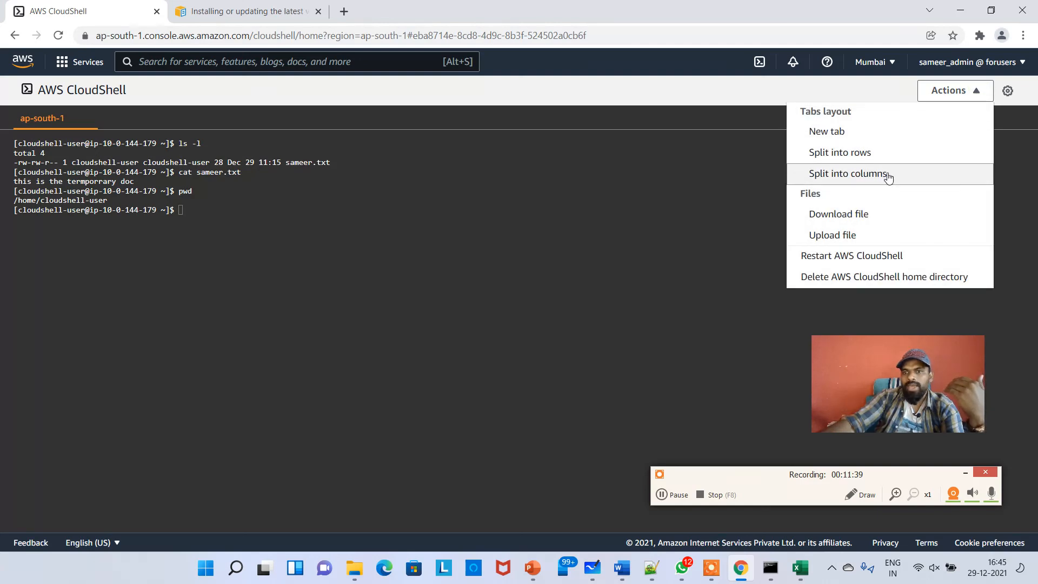
pyautogui.click(880, 158)
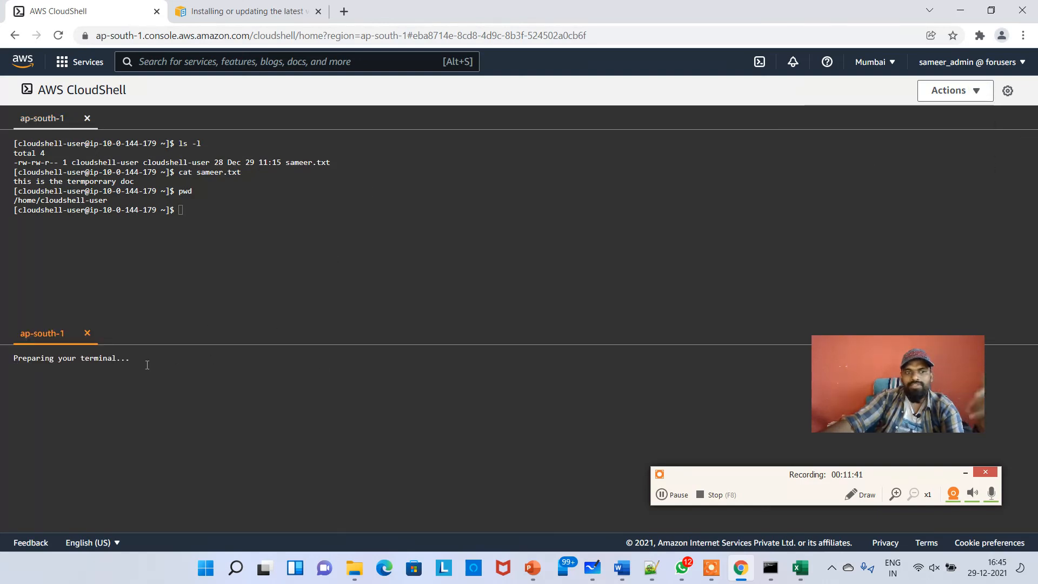
pyautogui.click(153, 261)
pyautogui.click(216, 409)
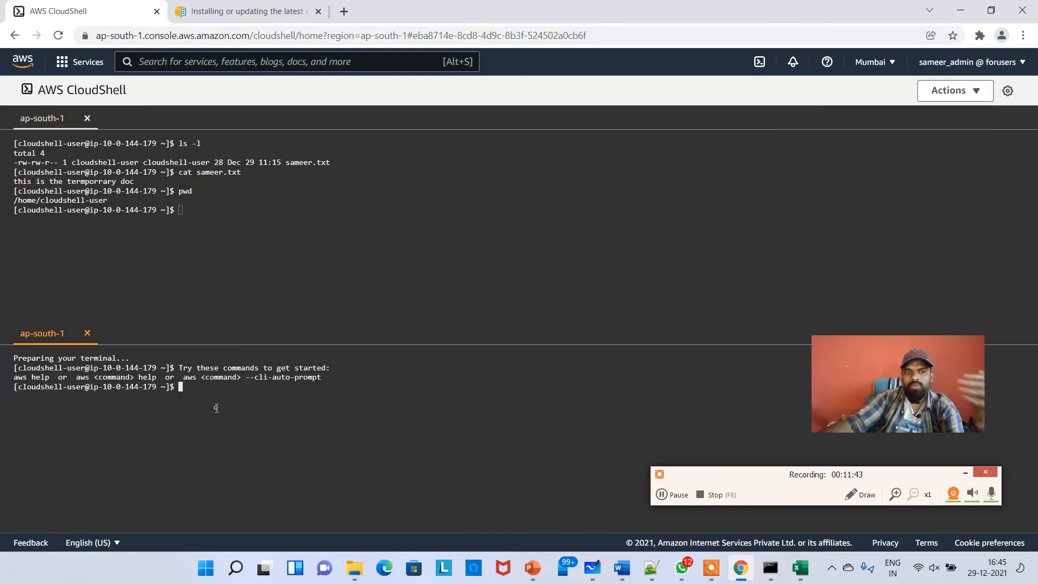
# Split both the lower and upper terminal panes into columns, giving four sessions
pyautogui.click(952, 91)
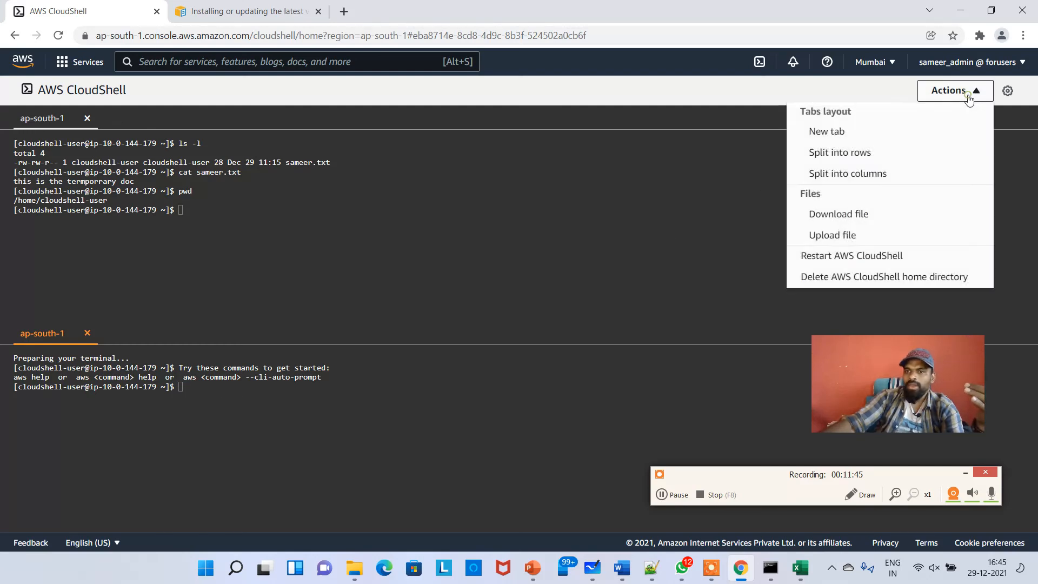
pyautogui.click(887, 171)
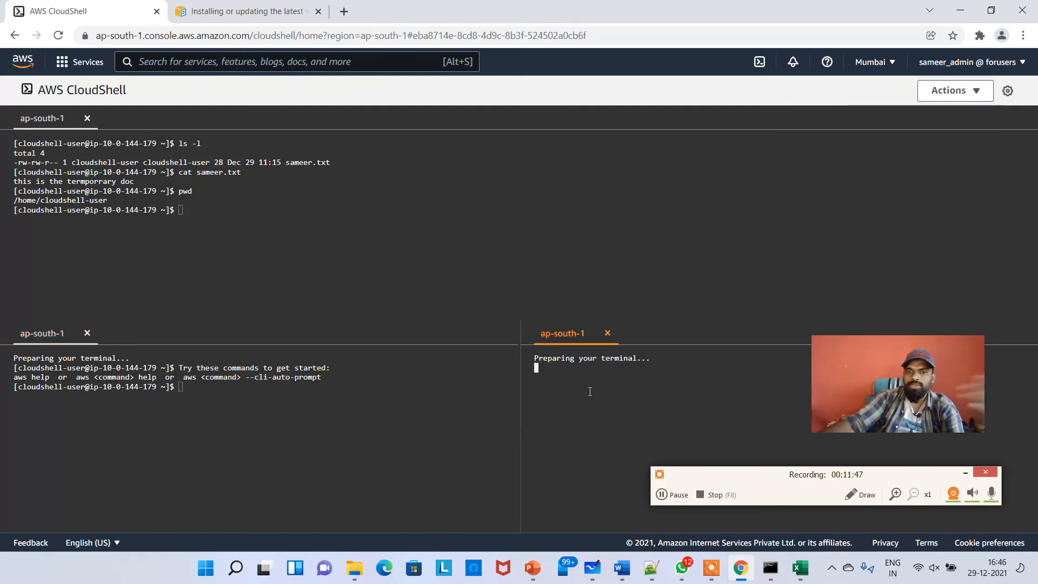
pyautogui.click(529, 236)
pyautogui.click(949, 89)
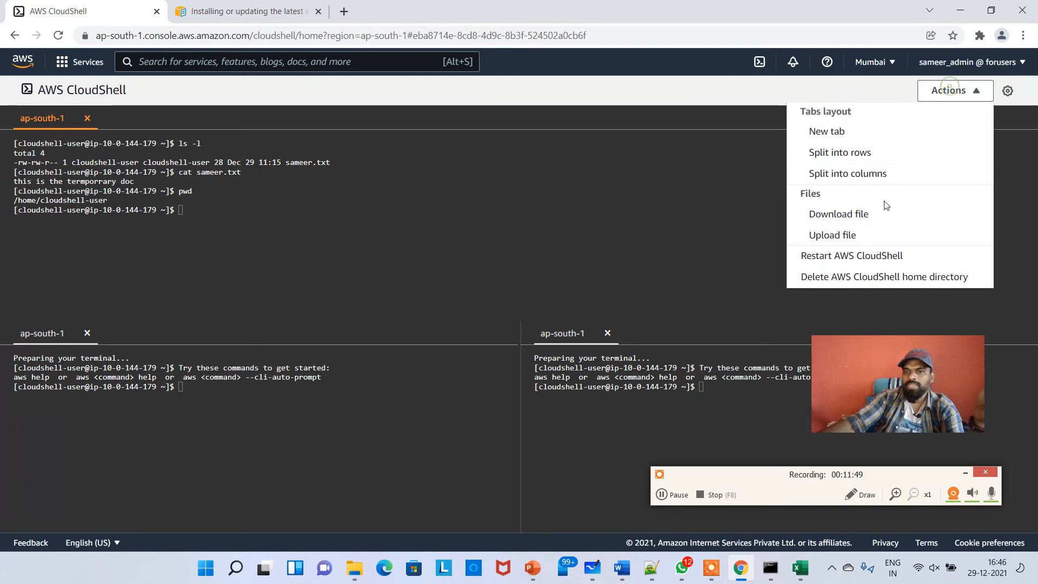
pyautogui.click(871, 174)
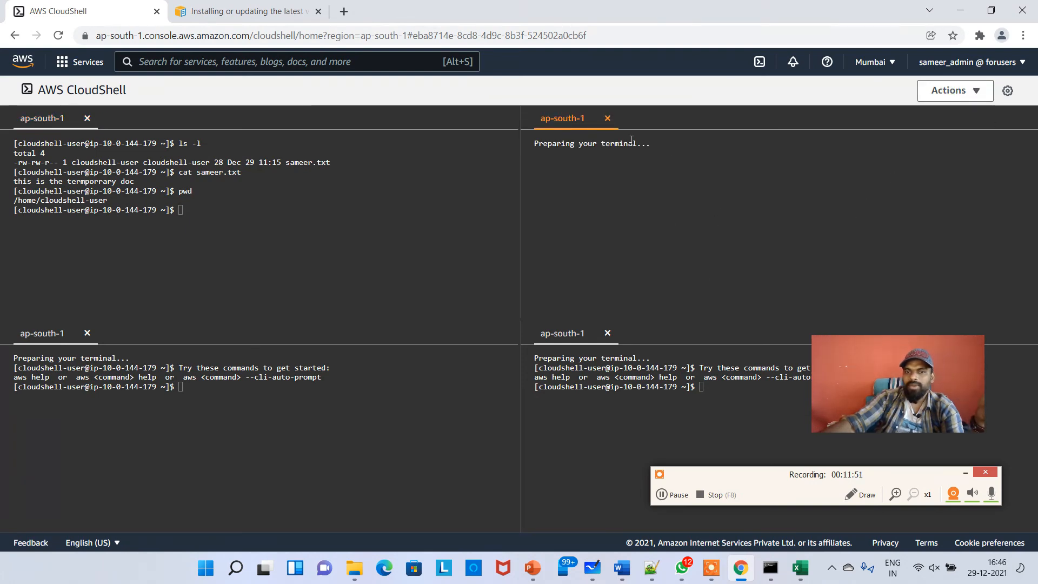
# Restart AWS CloudShell, close the welcome dialog, and list the home directory files
pyautogui.click(953, 91)
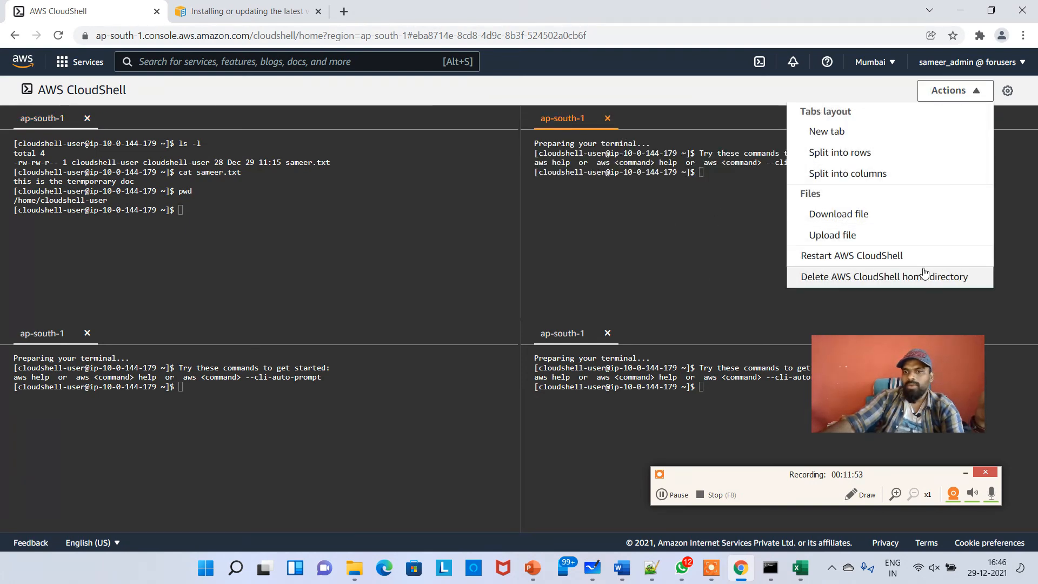
pyautogui.click(866, 264)
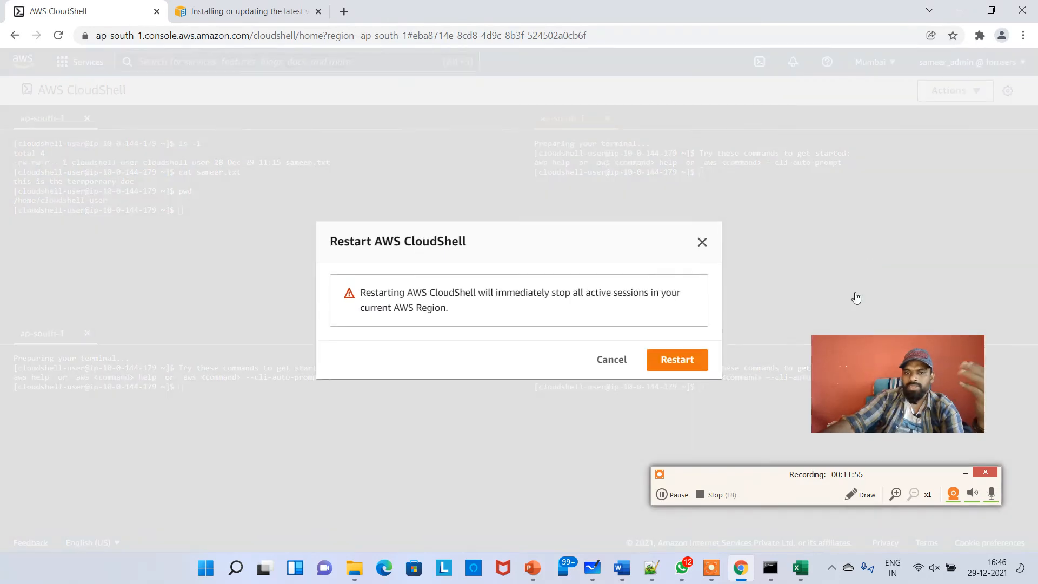
pyautogui.click(678, 359)
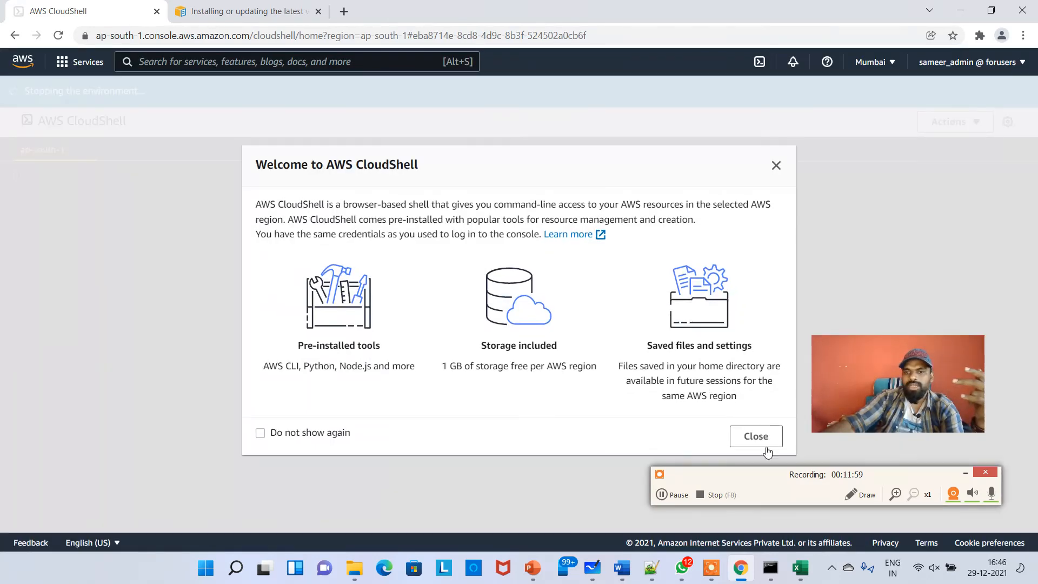
pyautogui.click(754, 435)
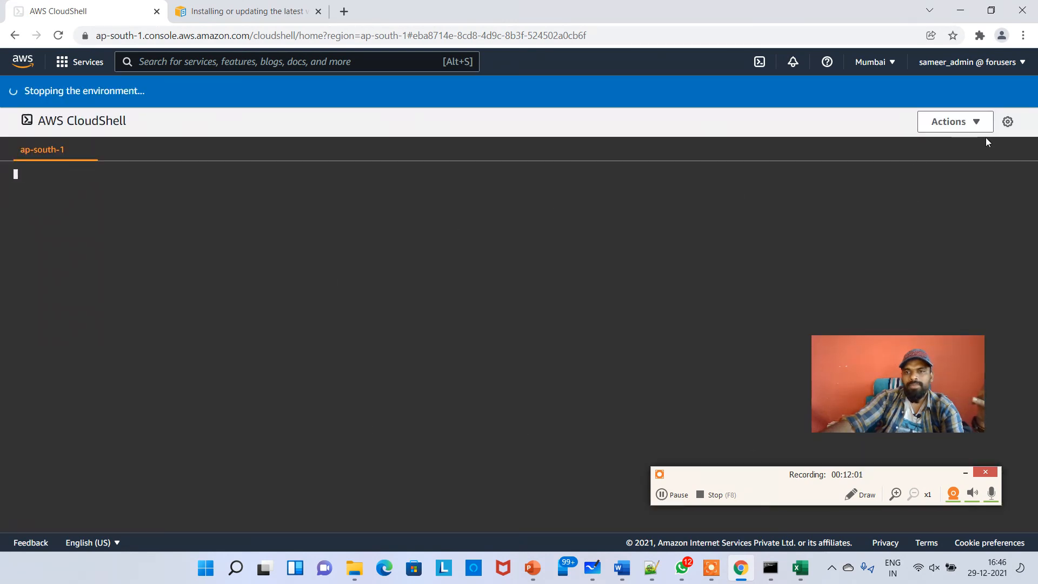
pyautogui.click(959, 123)
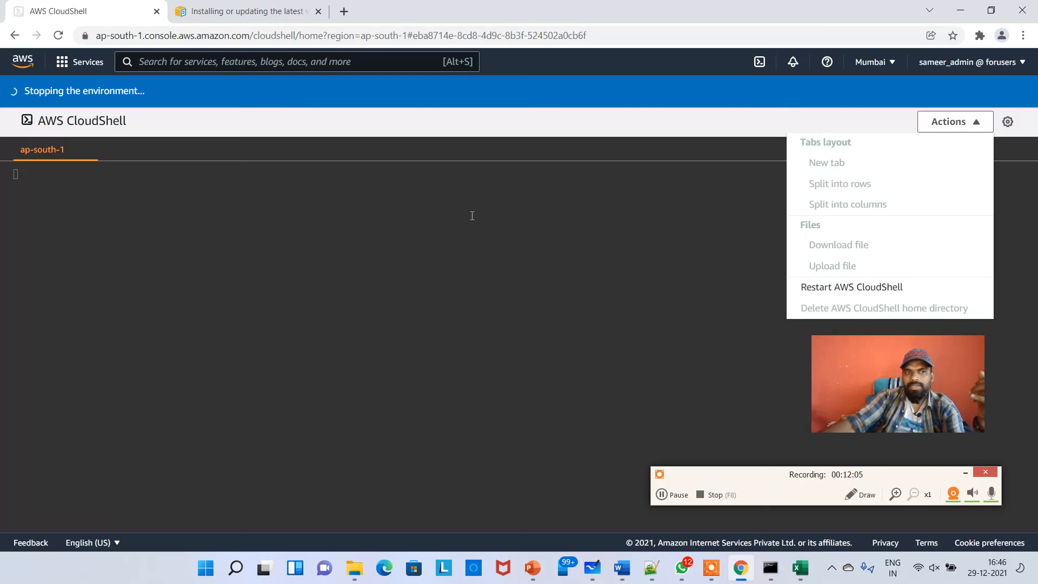
pyautogui.click(468, 250)
pyautogui.click(672, 494)
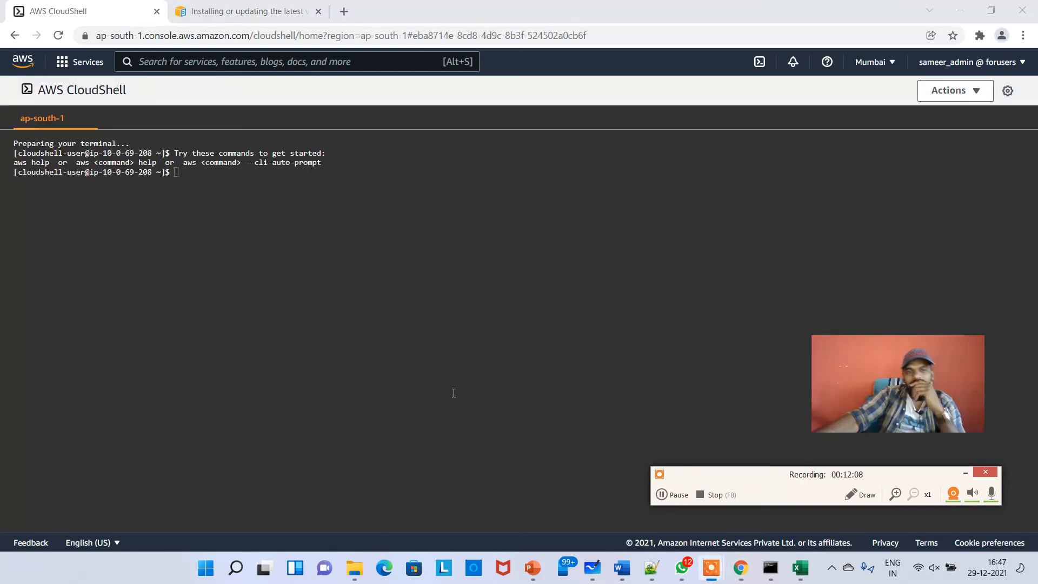
pyautogui.click(433, 336)
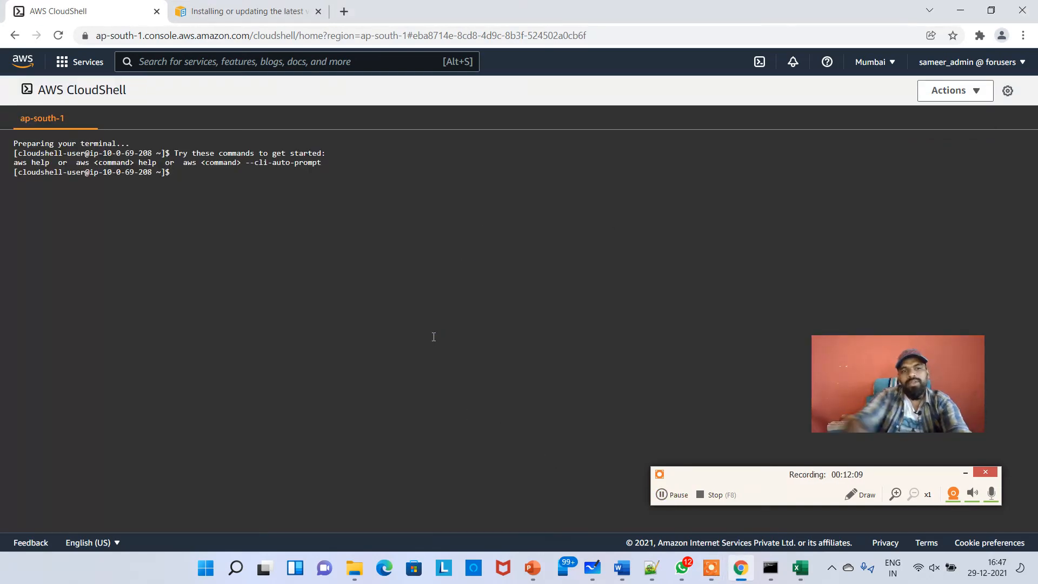
pyautogui.write('ls')
pyautogui.press('Return')
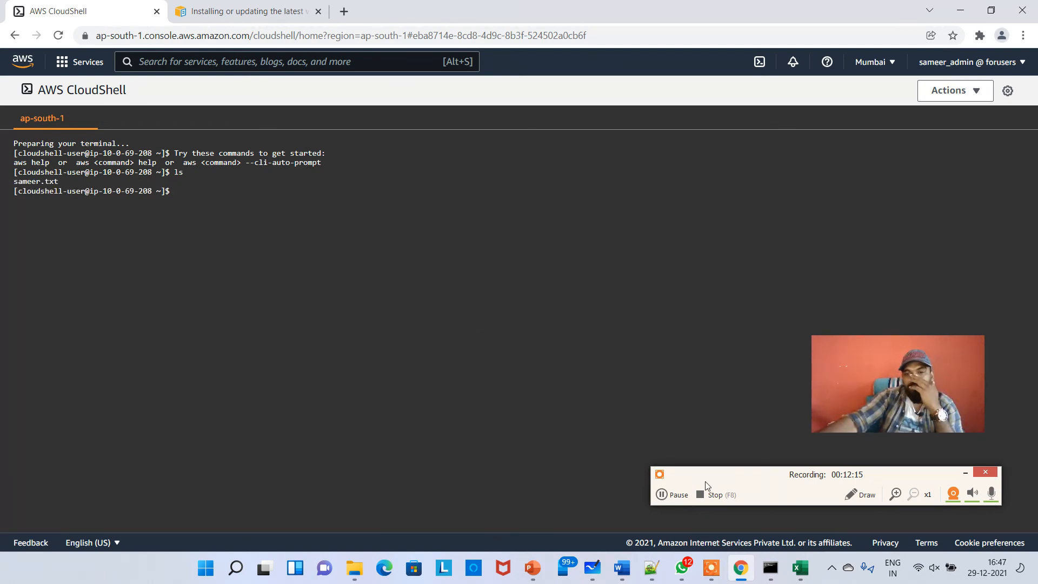
# Delete the AWS CloudShell home directory, confirming with the word delete, and close the welcome dialog
pyautogui.click(955, 95)
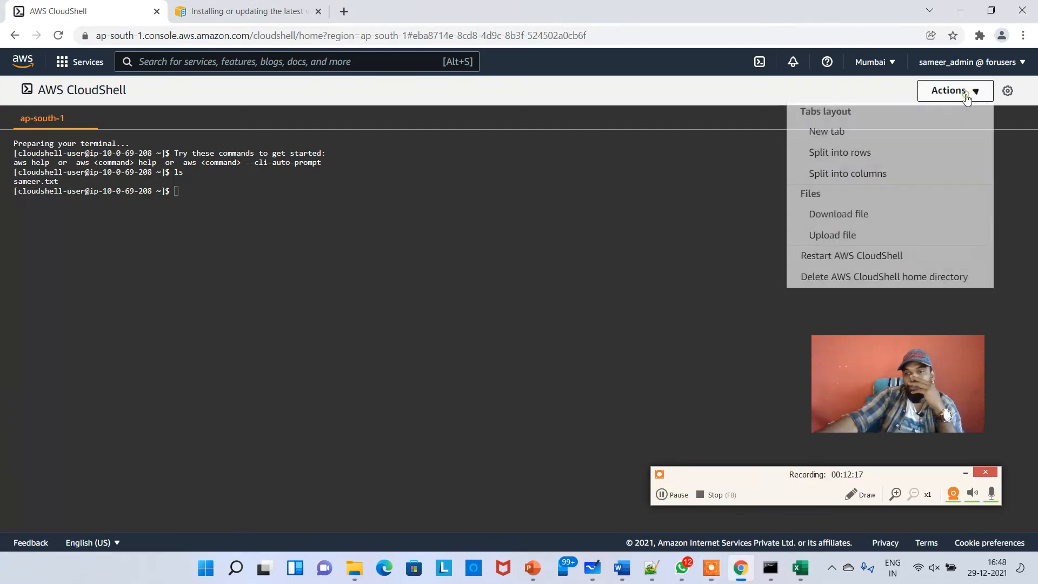
pyautogui.click(891, 281)
pyautogui.click(509, 335)
pyautogui.write('delete')
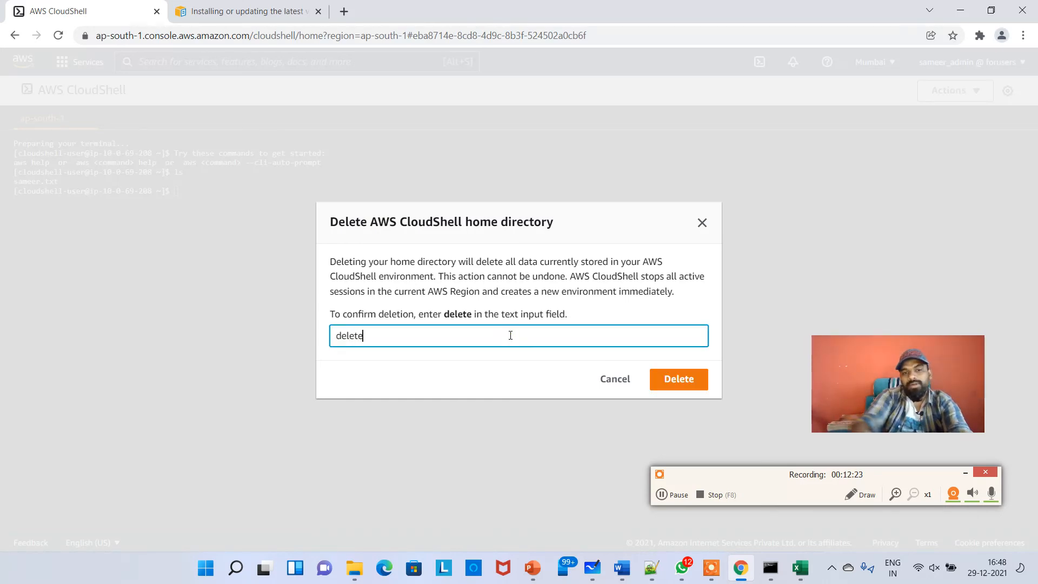
pyautogui.click(698, 383)
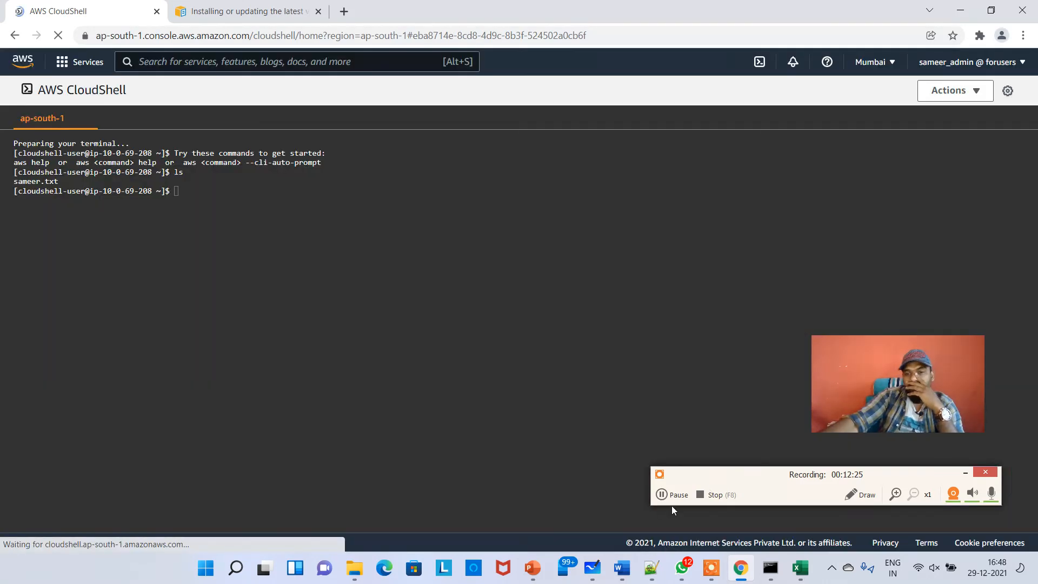
pyautogui.click(679, 496)
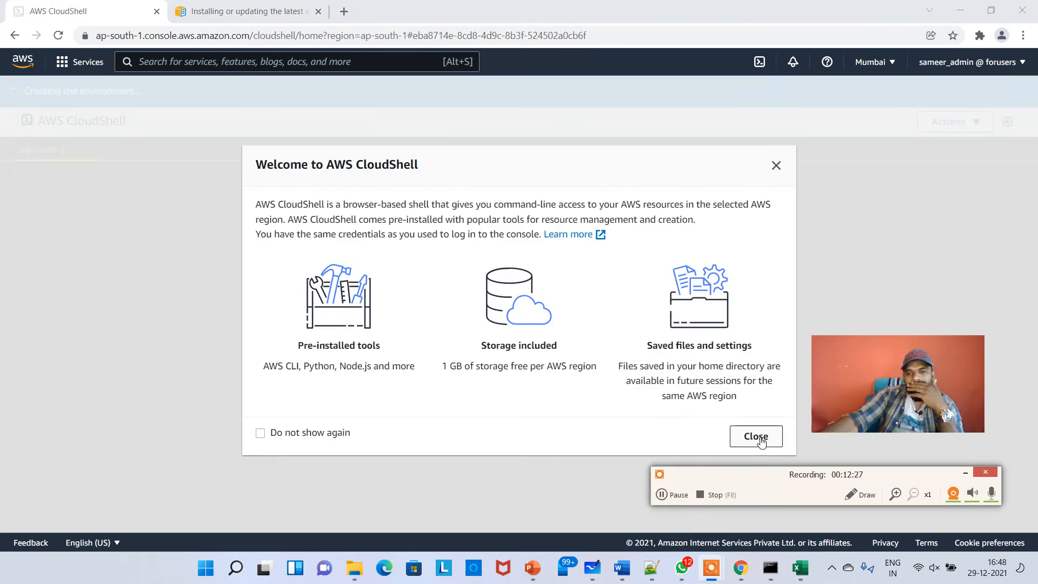
pyautogui.click(758, 437)
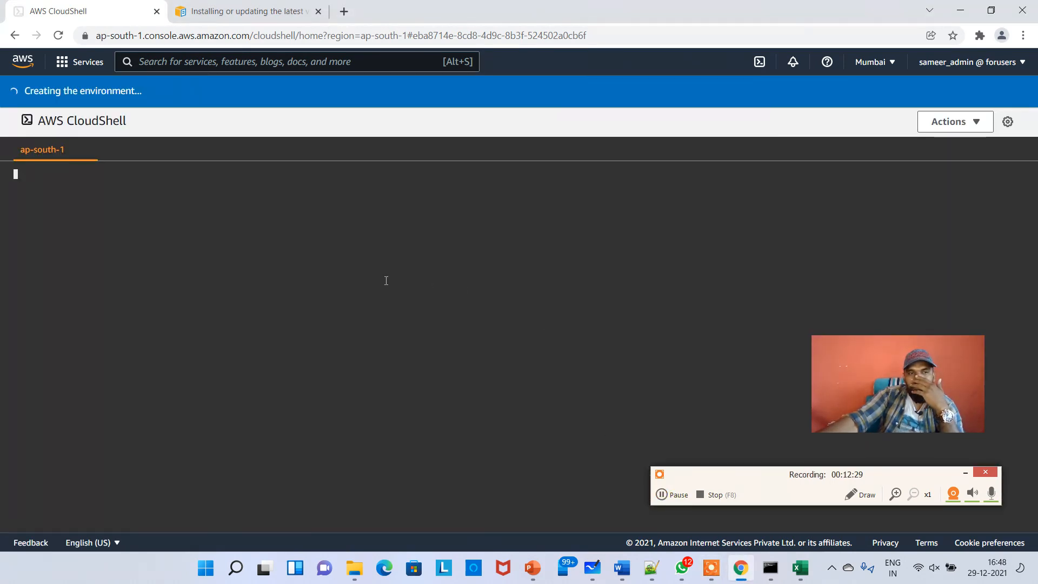